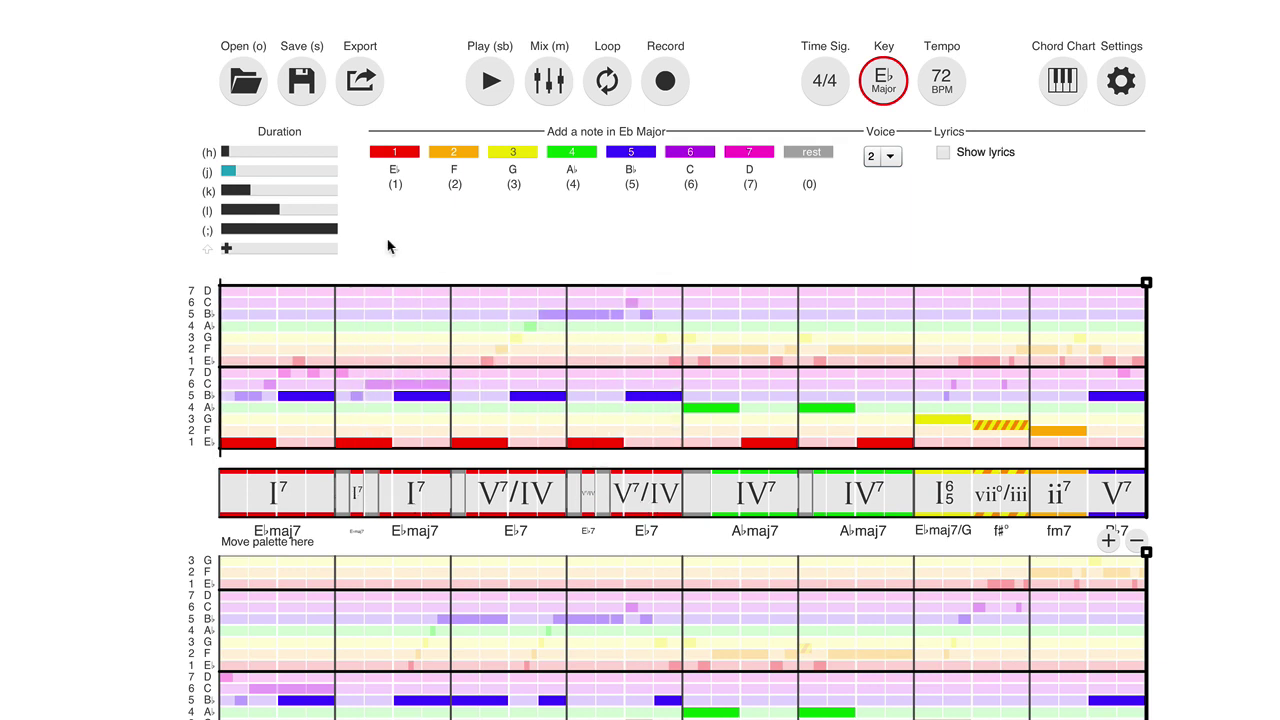
Step: Export the Hookpad song as MIDI and download the generated file
click(361, 84)
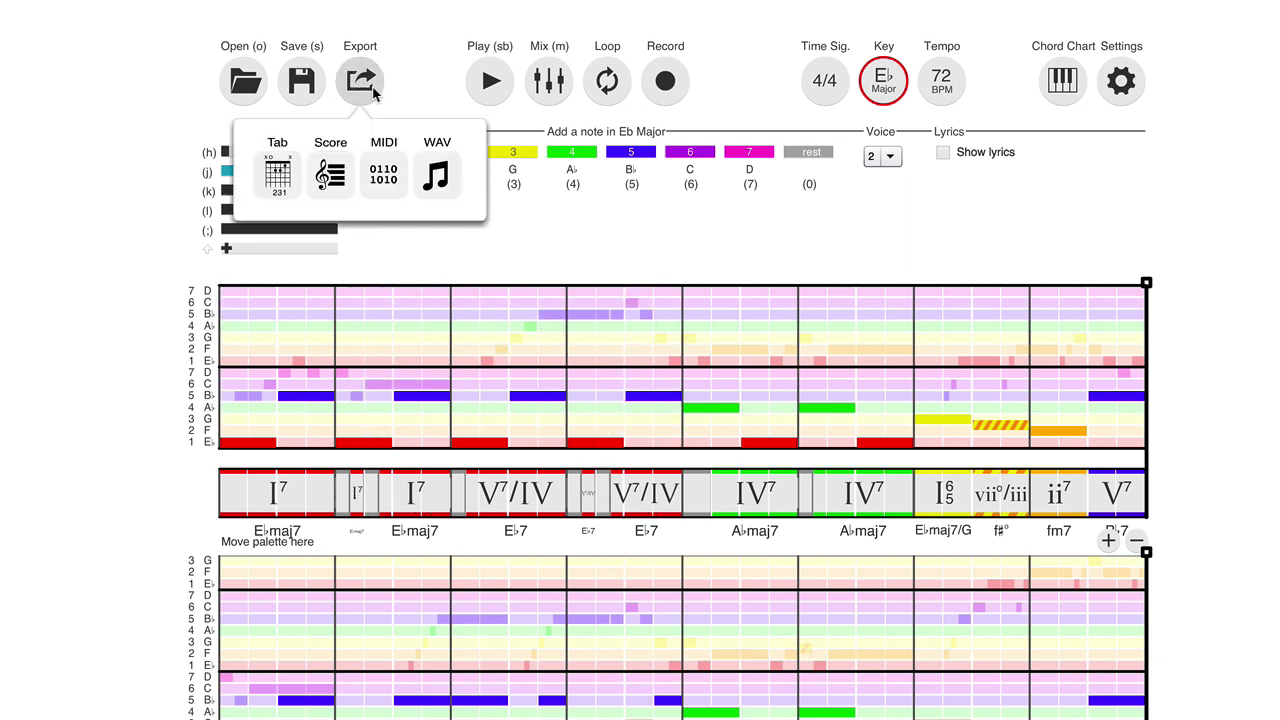
click(388, 176)
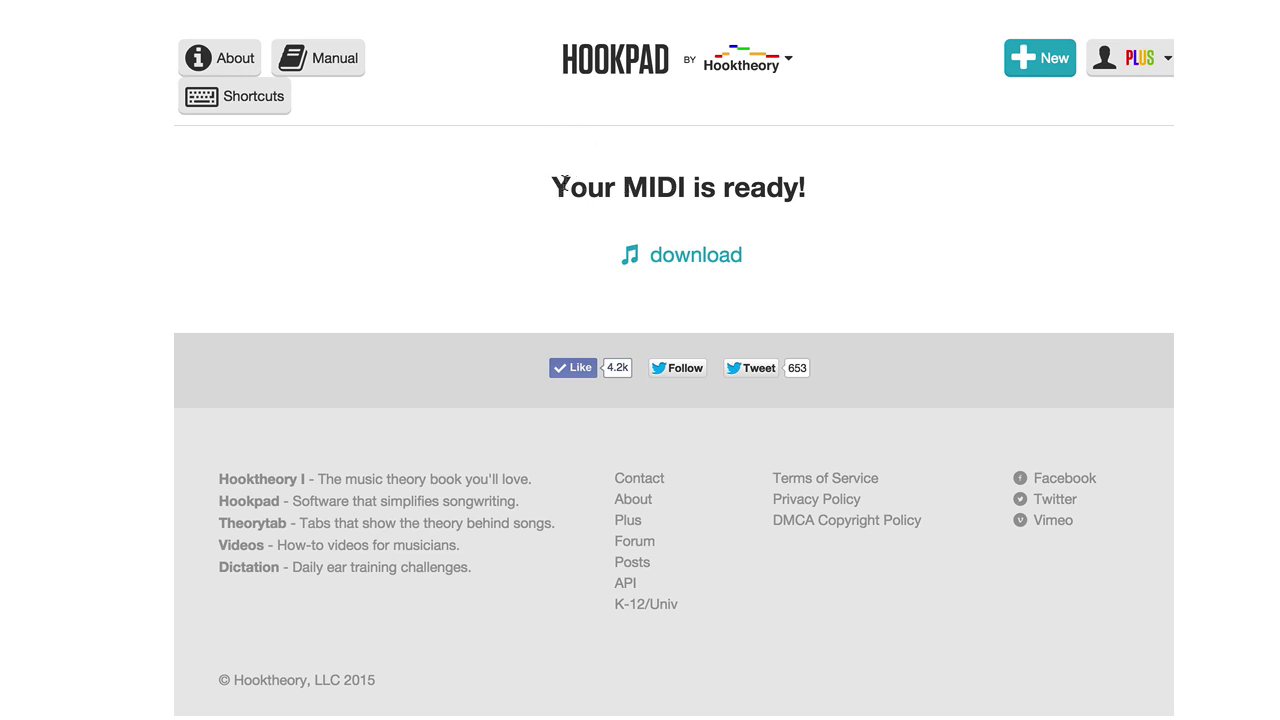
click(675, 262)
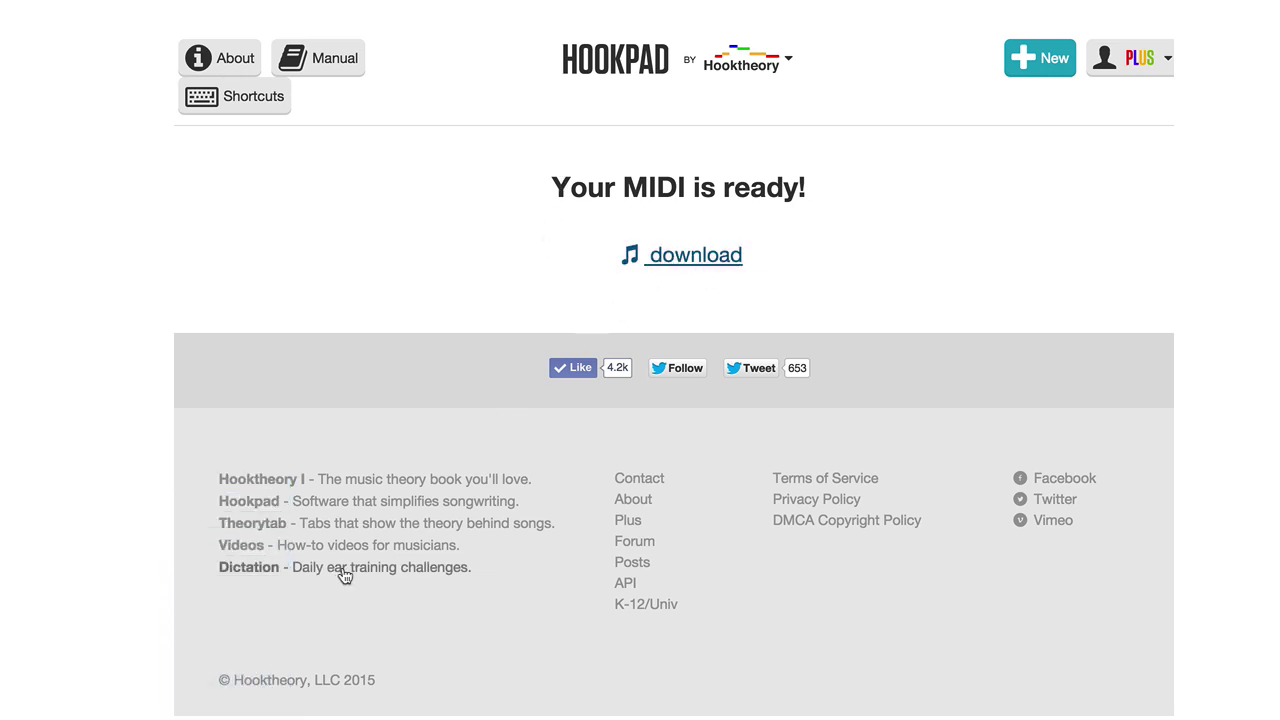
Step: Switch to Logic Pro and import the downloaded MIDI file at bar 5, starting on the first Classical Piano track
drag(418, 630, 648, 114)
key(super+Tab)
key(super+Tab)
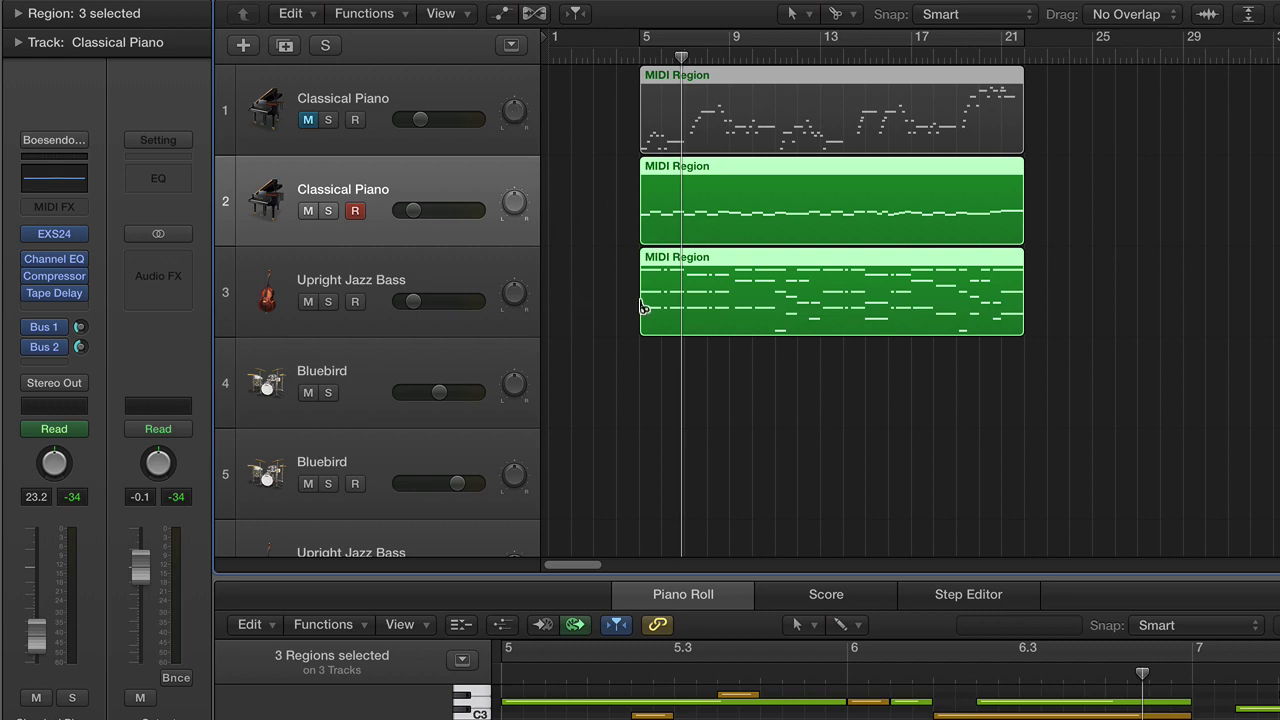
Step: Switch back to Hookpad and examine the song's mix tracks, highlighting Voice 2, to compare them with the imported regions
key(super+Tab)
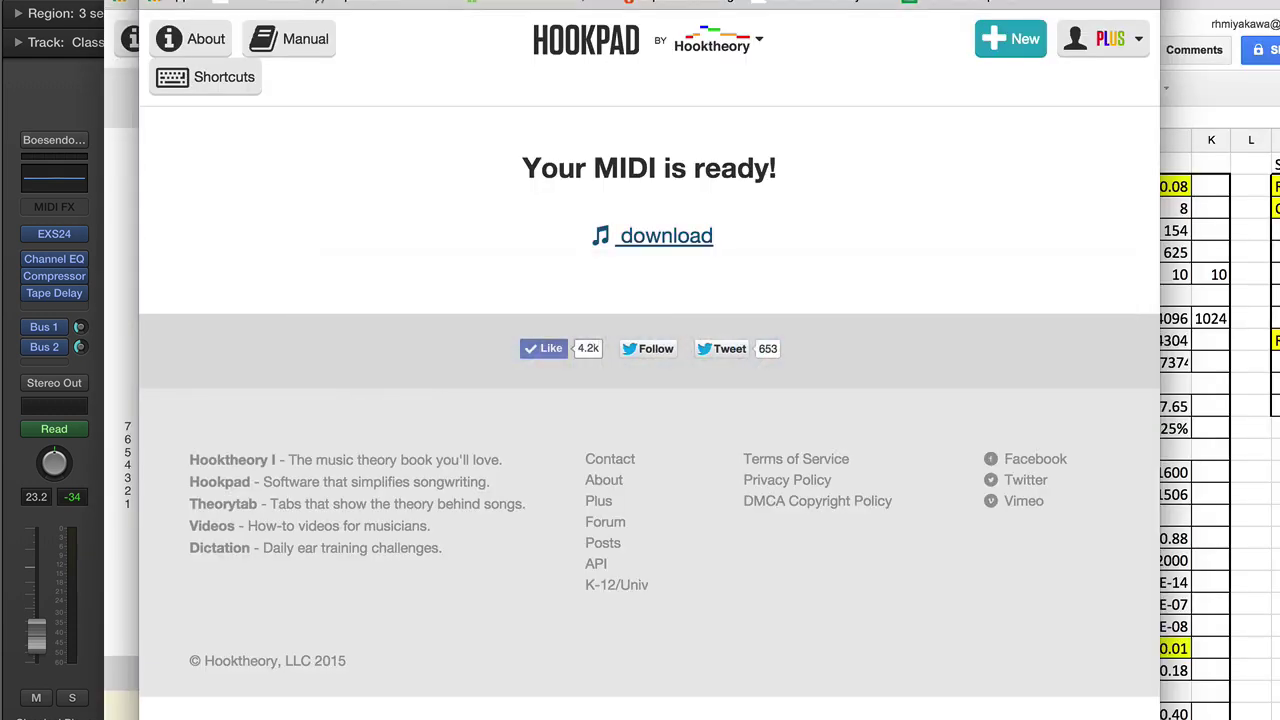
click(530, 2)
click(558, 213)
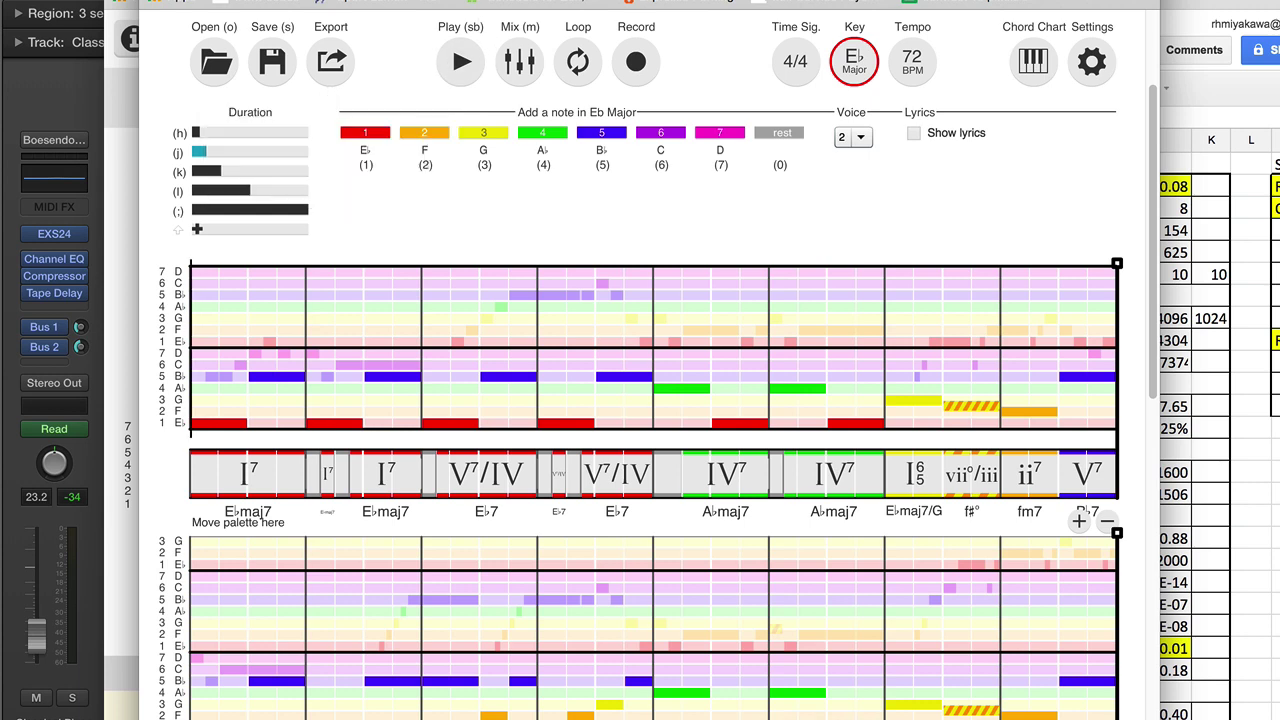
key(m)
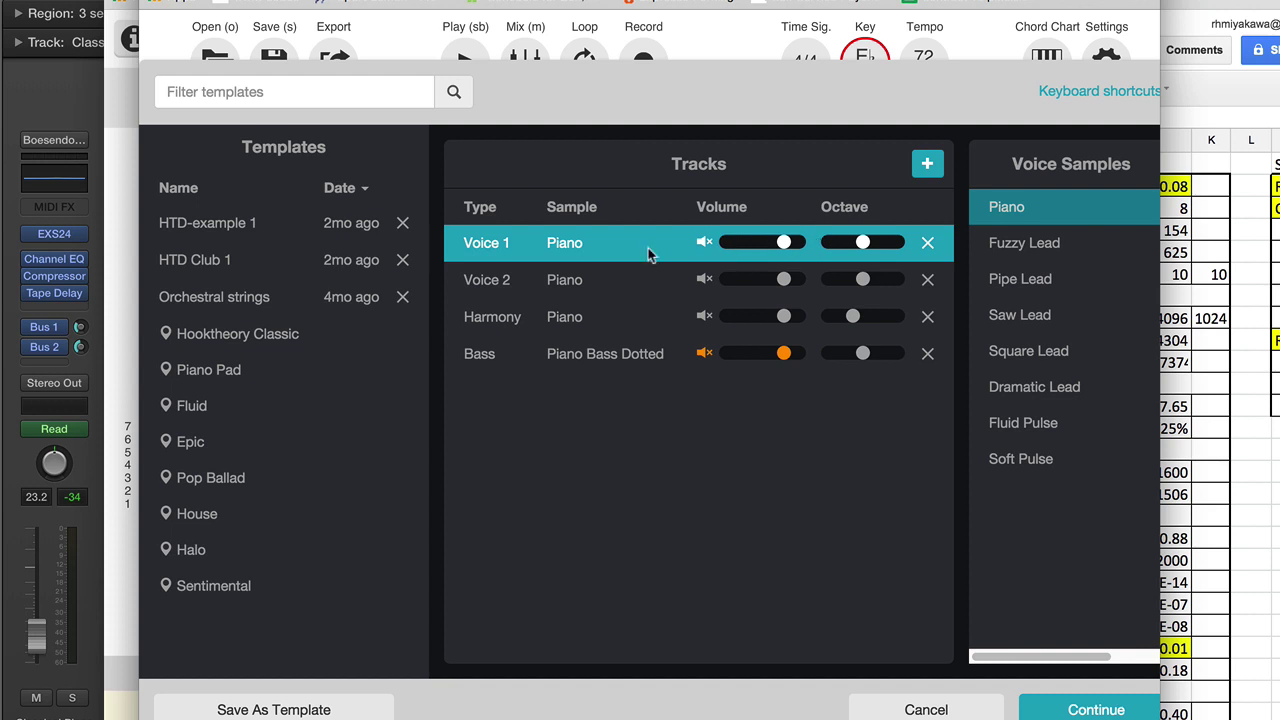
click(489, 290)
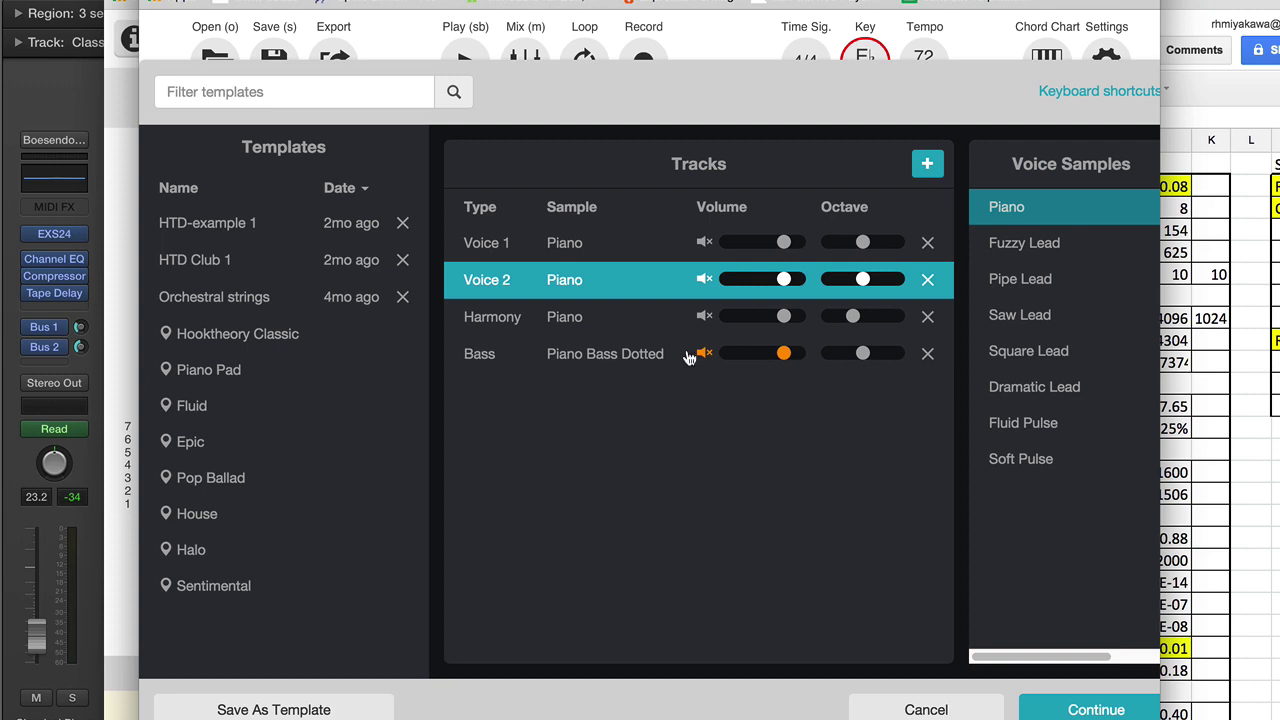
Step: Return to Logic Pro, deselect all regions and place the playhead at bar 5
key(super+Tab)
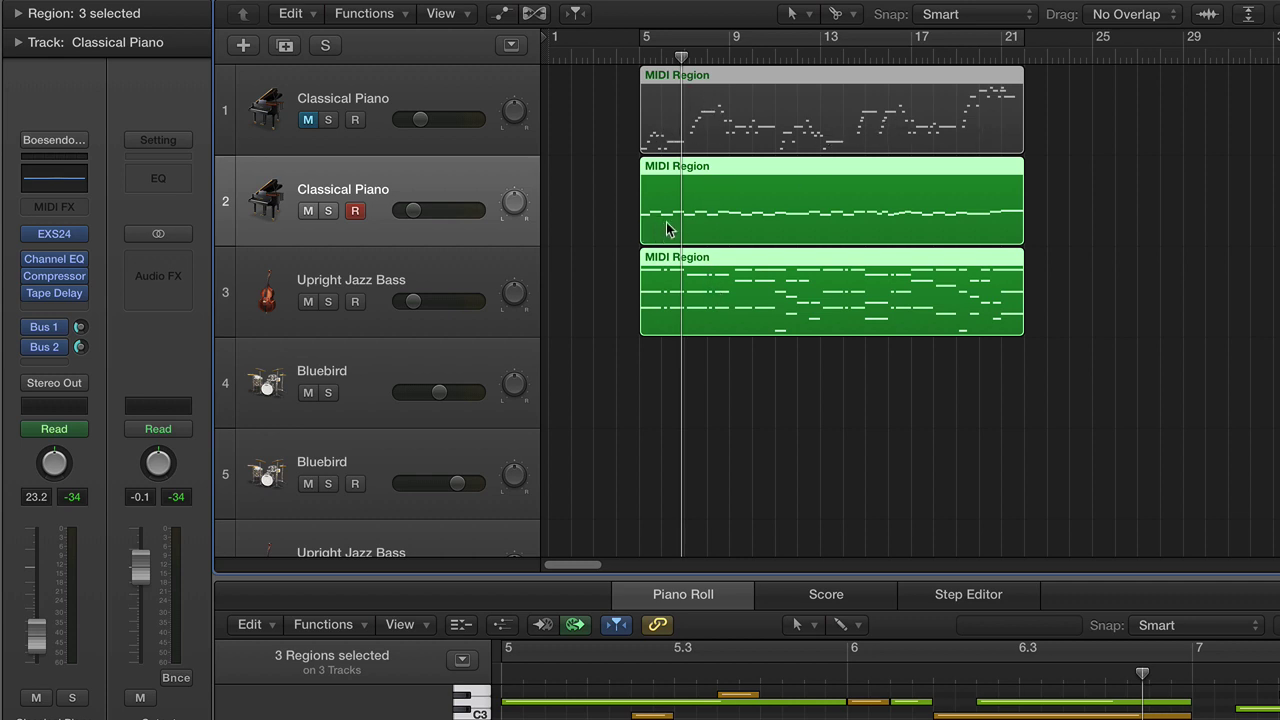
click(618, 286)
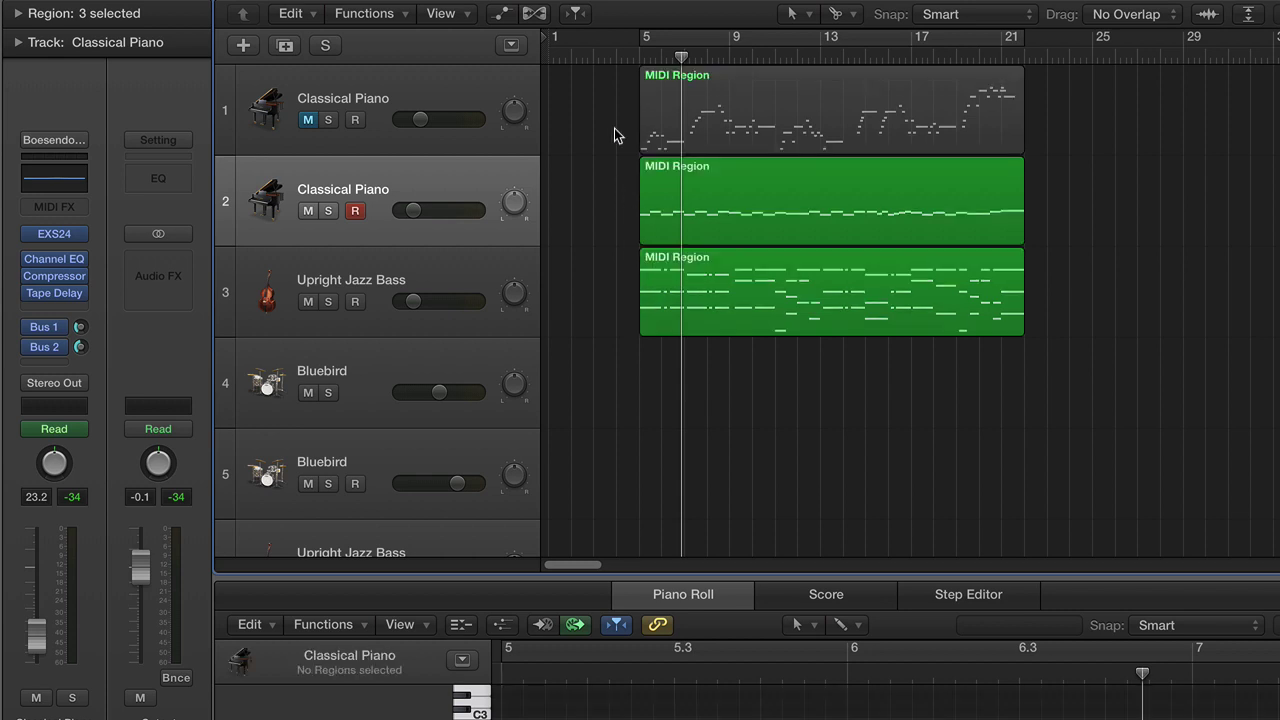
click(642, 58)
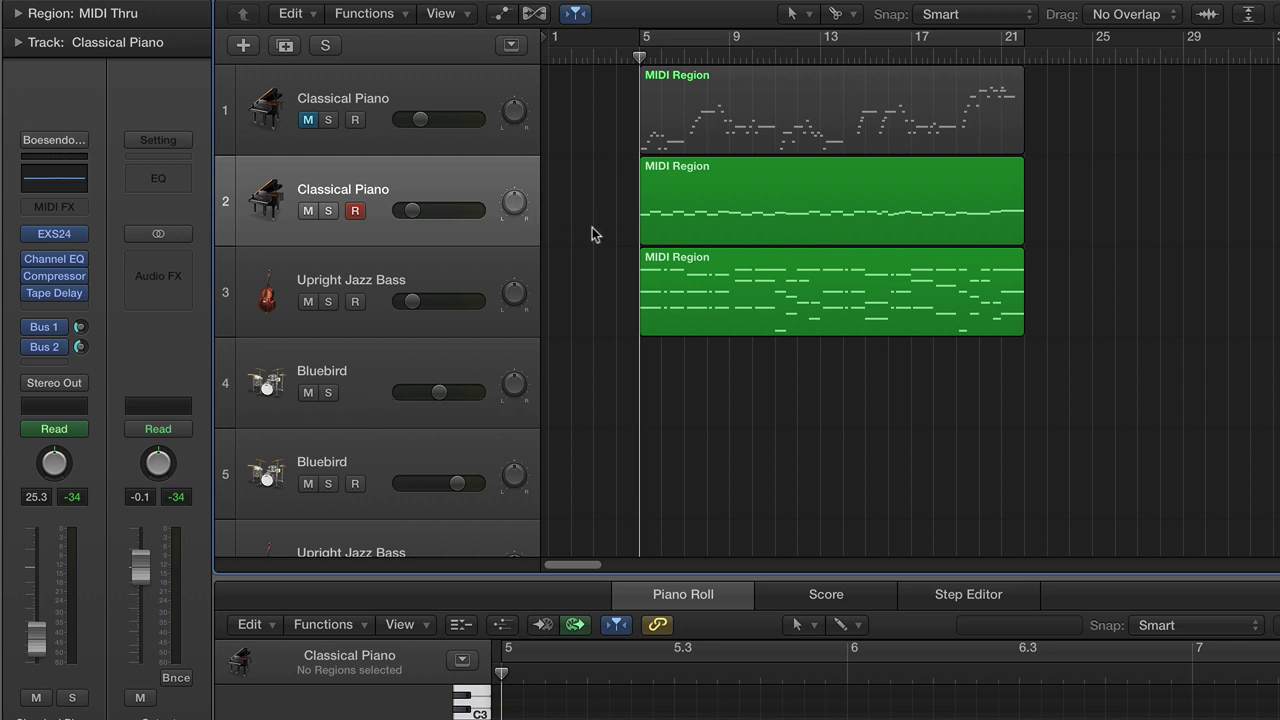
Step: Swap the MIDI regions of the second Classical Piano track and the Upright Jazz Bass track, starting both at bar 5
click(681, 261)
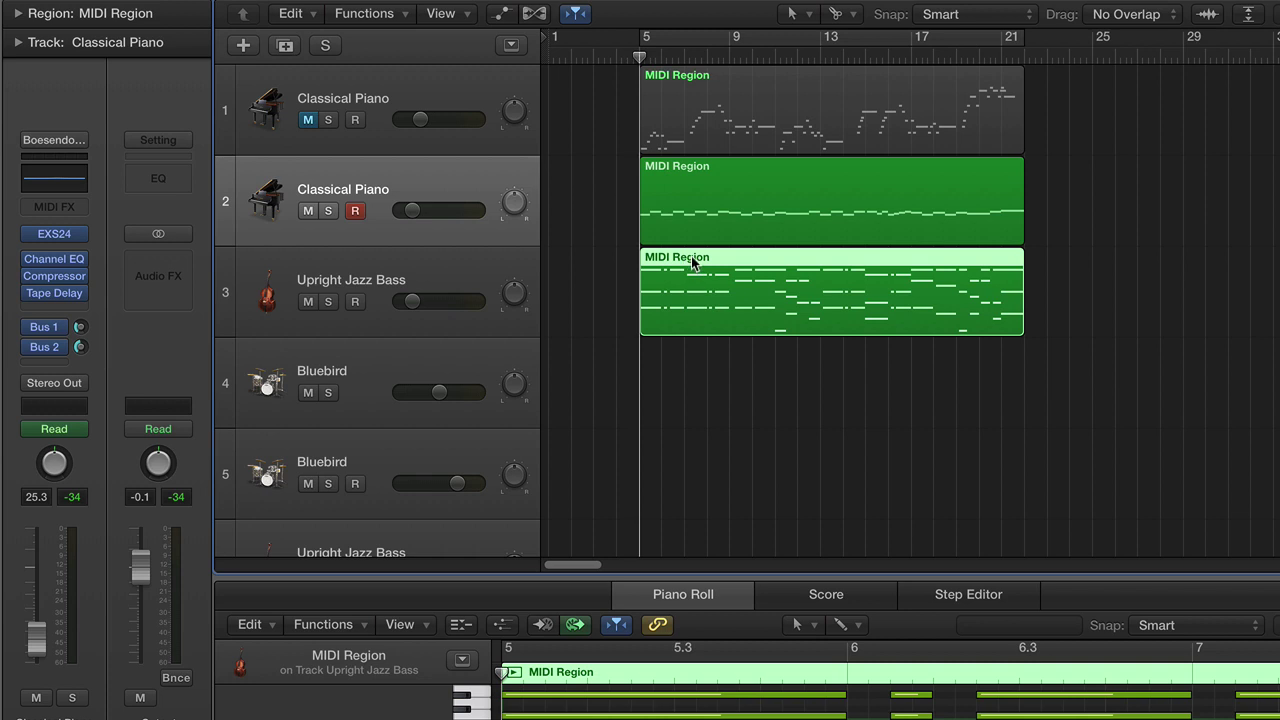
drag(1072, 236, 1094, 194)
drag(695, 170, 820, 250)
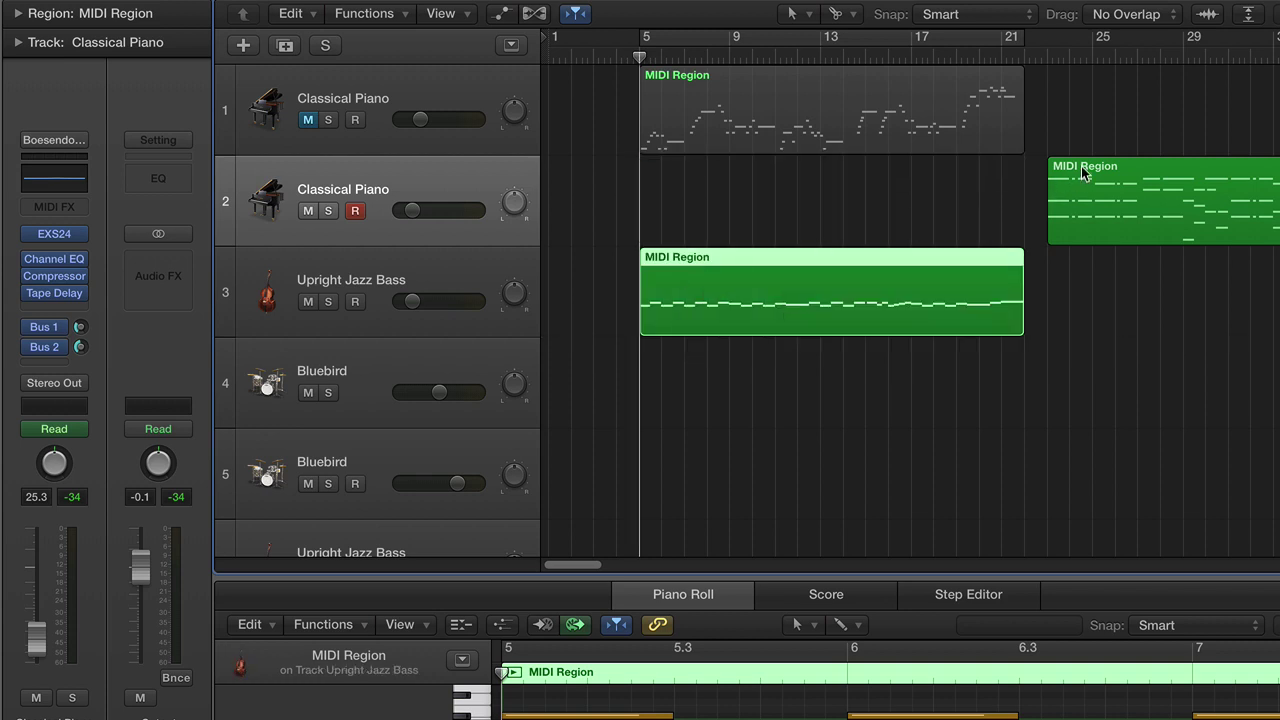
drag(746, 190, 734, 181)
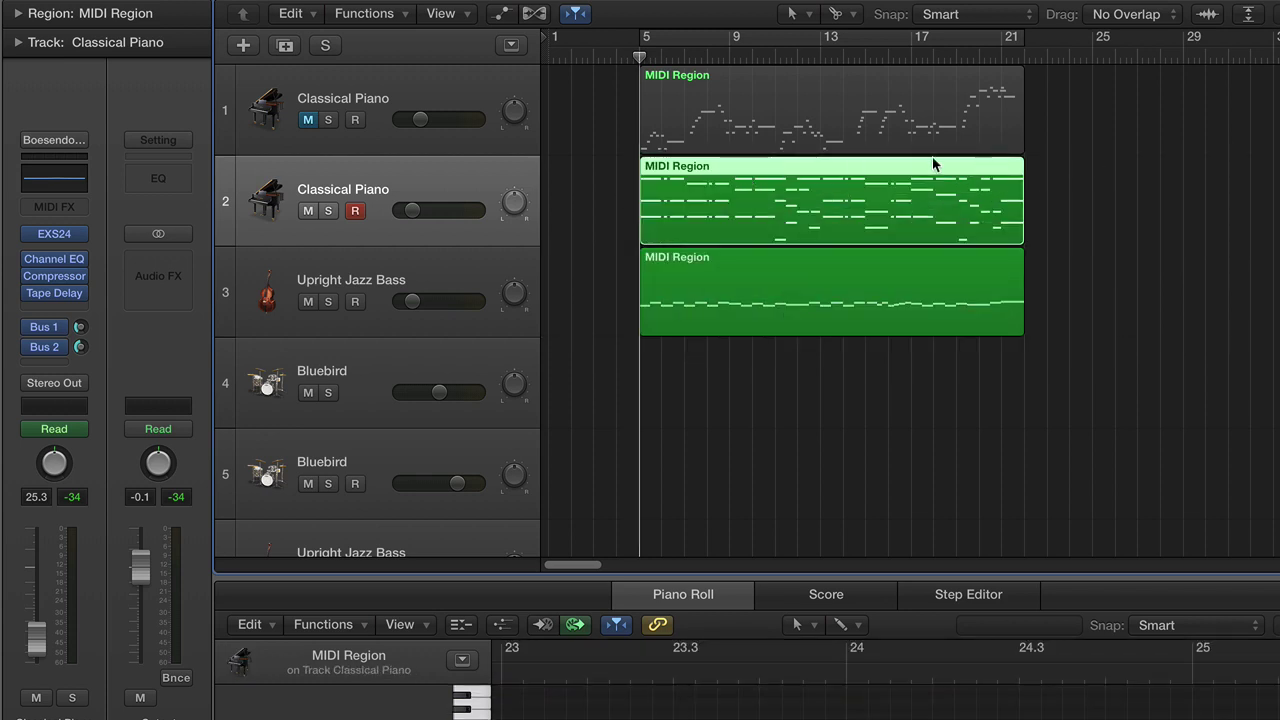
click(901, 157)
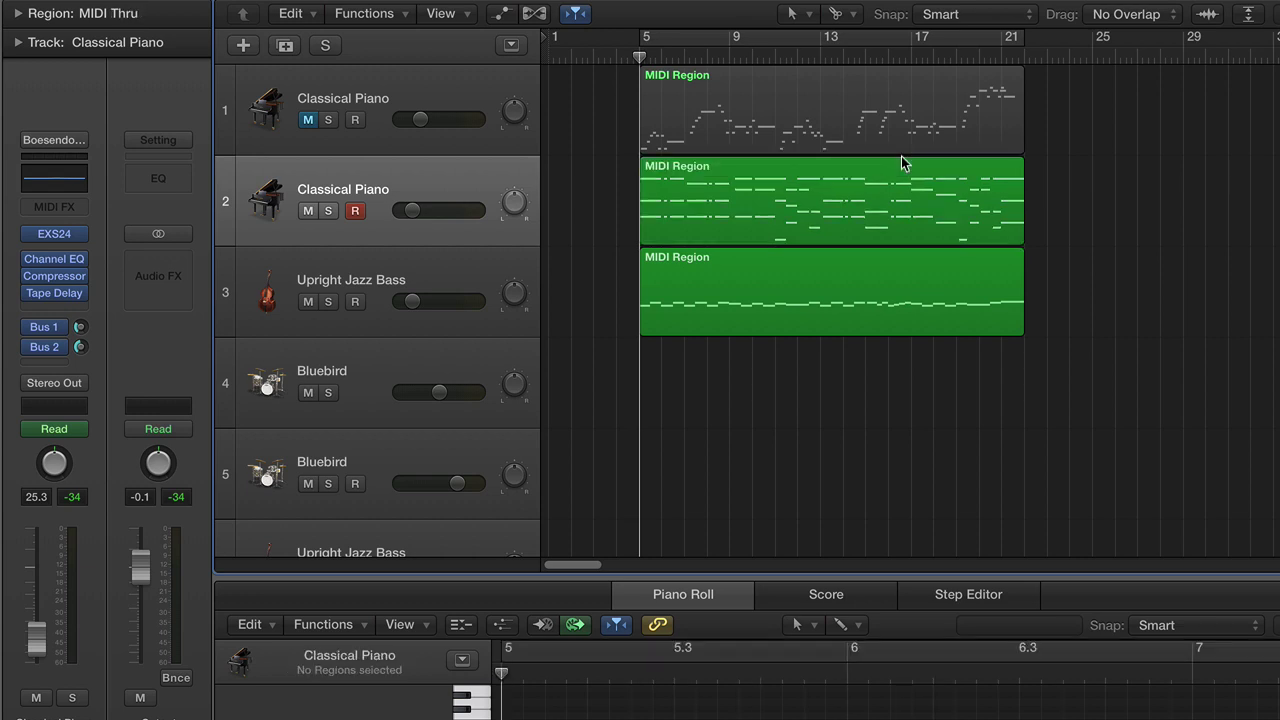
Step: Set a cycle range from bar 5 to bar 13 and play back the arrangement
click(672, 53)
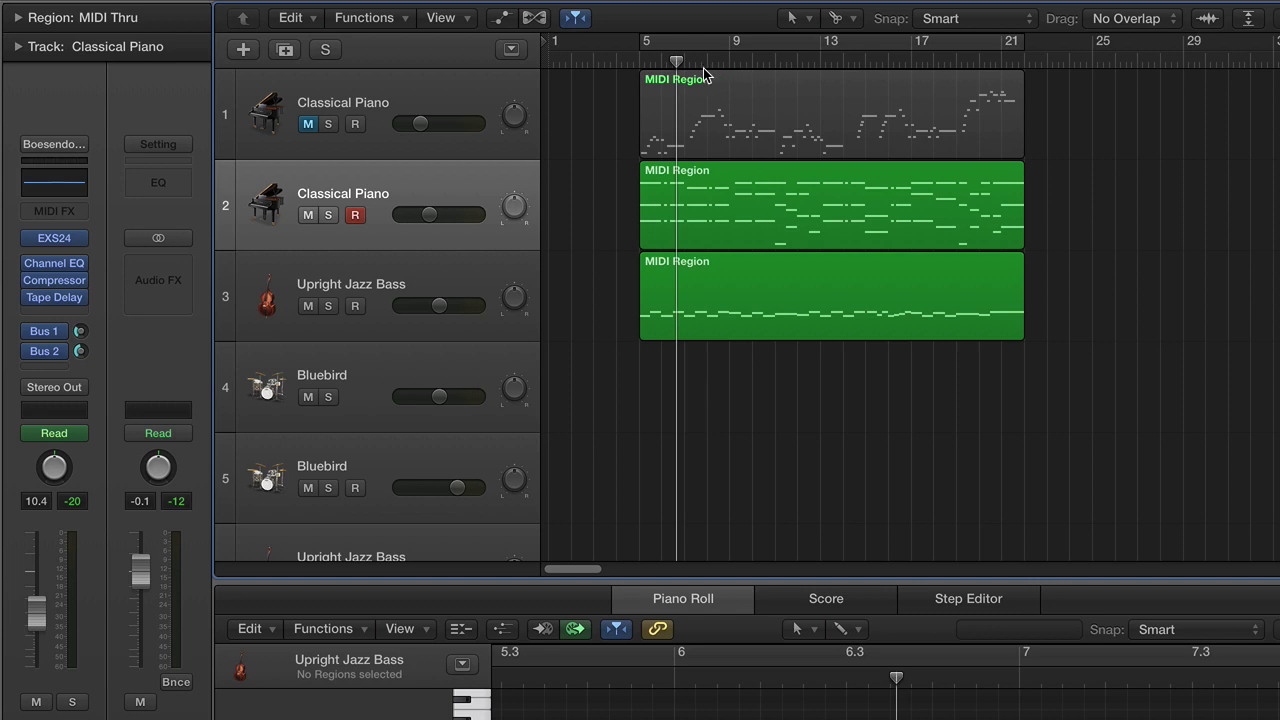
drag(643, 46, 817, 48)
key(space)
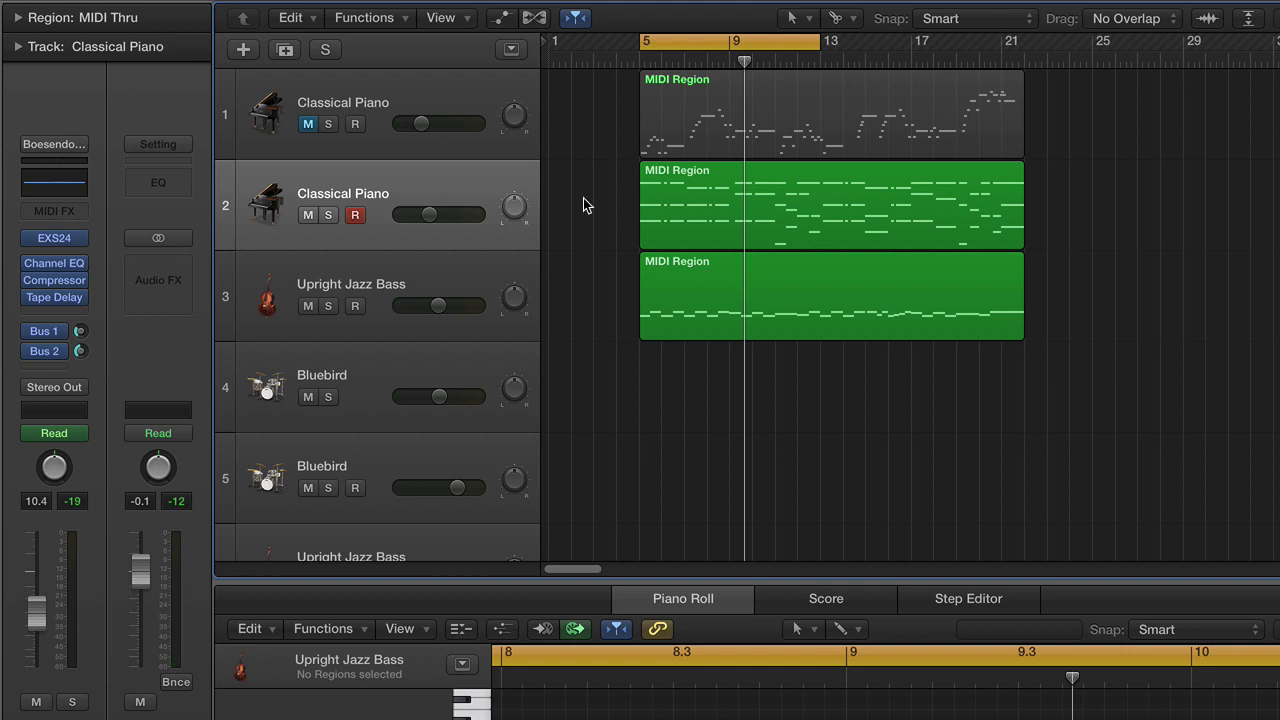
Step: Collapse the lower editor and open the Upright Jazz Bass region in a separate Piano Roll window
click(669, 260)
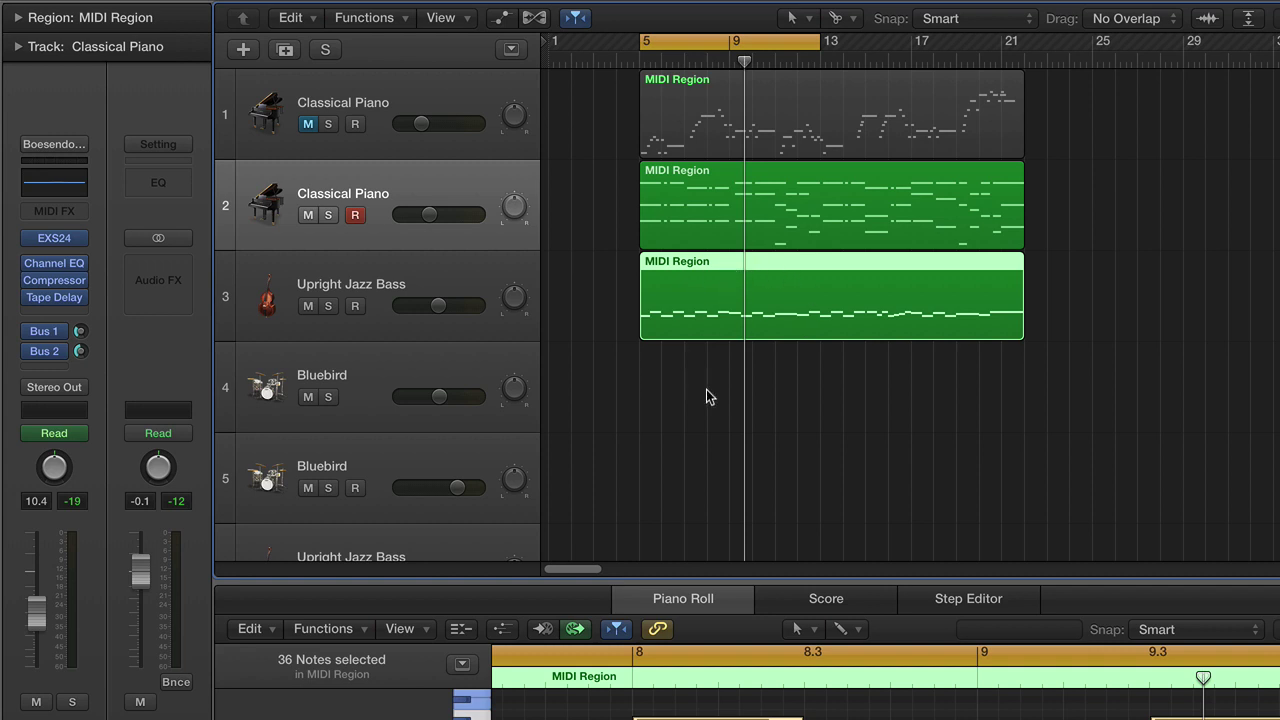
drag(714, 578, 708, 716)
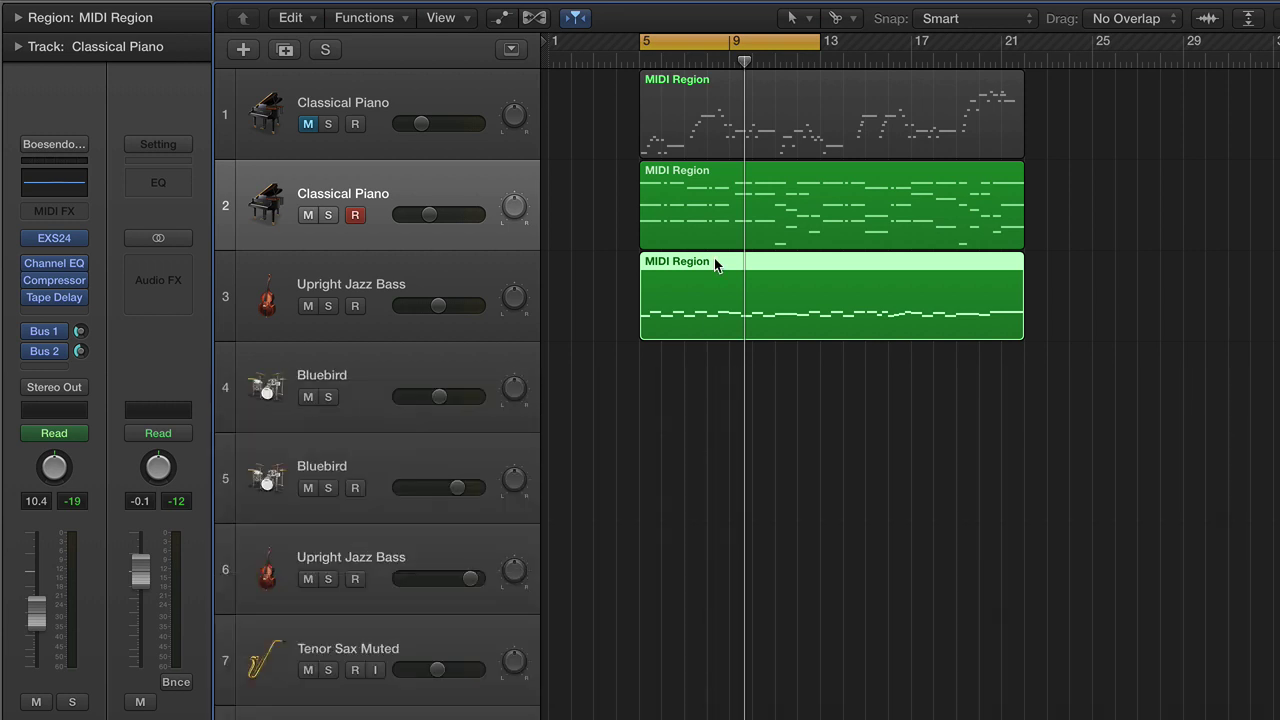
key(super+4)
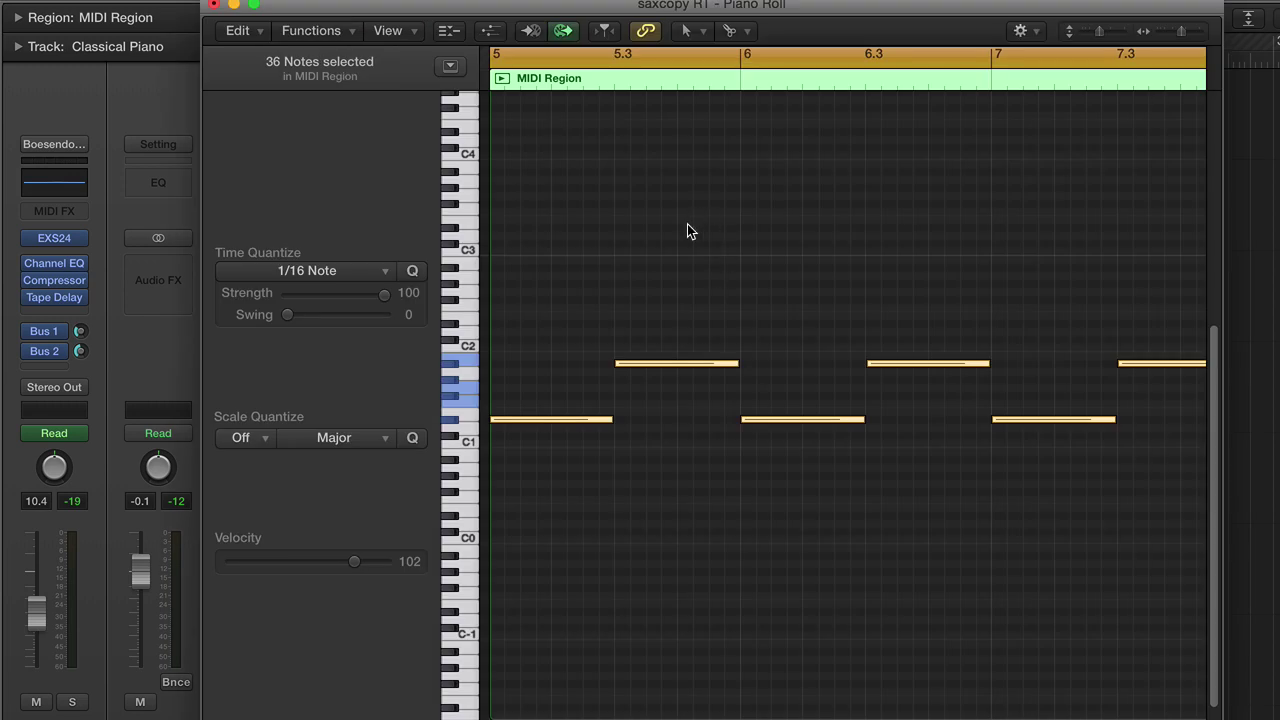
Step: Transpose all D#1 notes in the bass region up one octave to D#2 and close the Piano Roll window
scroll(675, 241, down, 5)
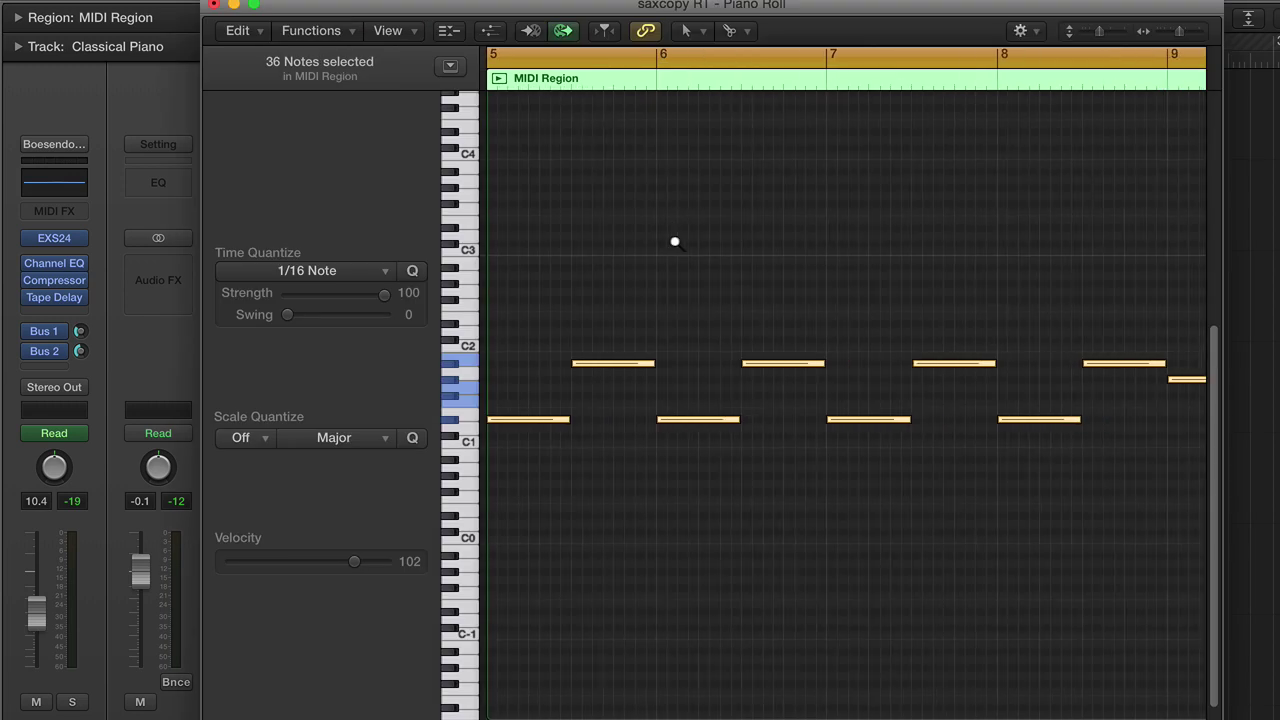
scroll(675, 241, down, 3)
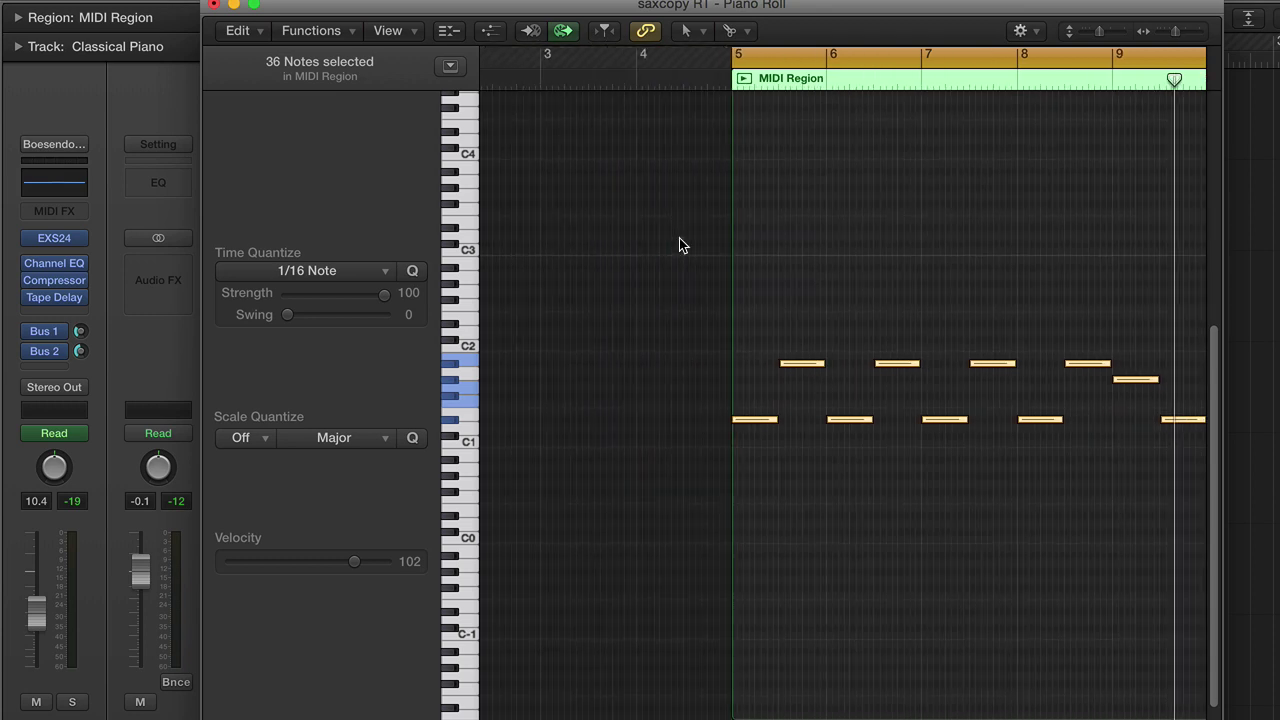
scroll(679, 245, down, 3)
scroll(679, 245, down, 5)
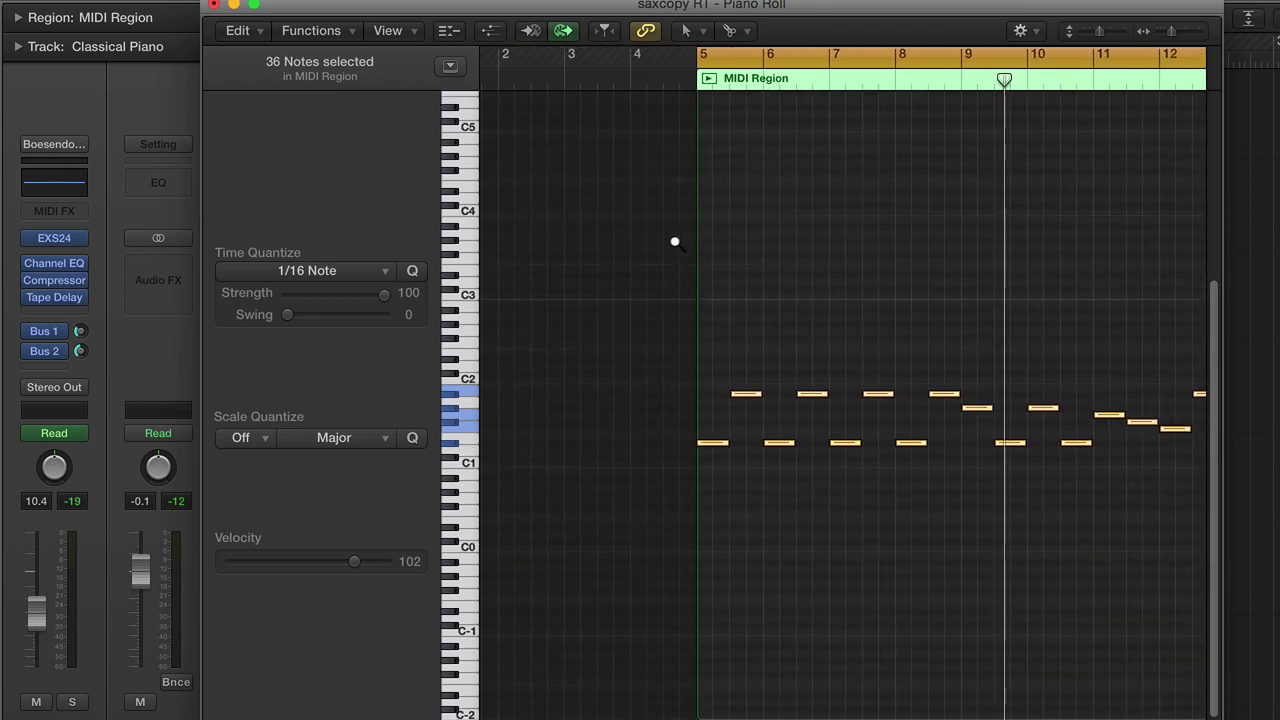
scroll(679, 245, down, 1)
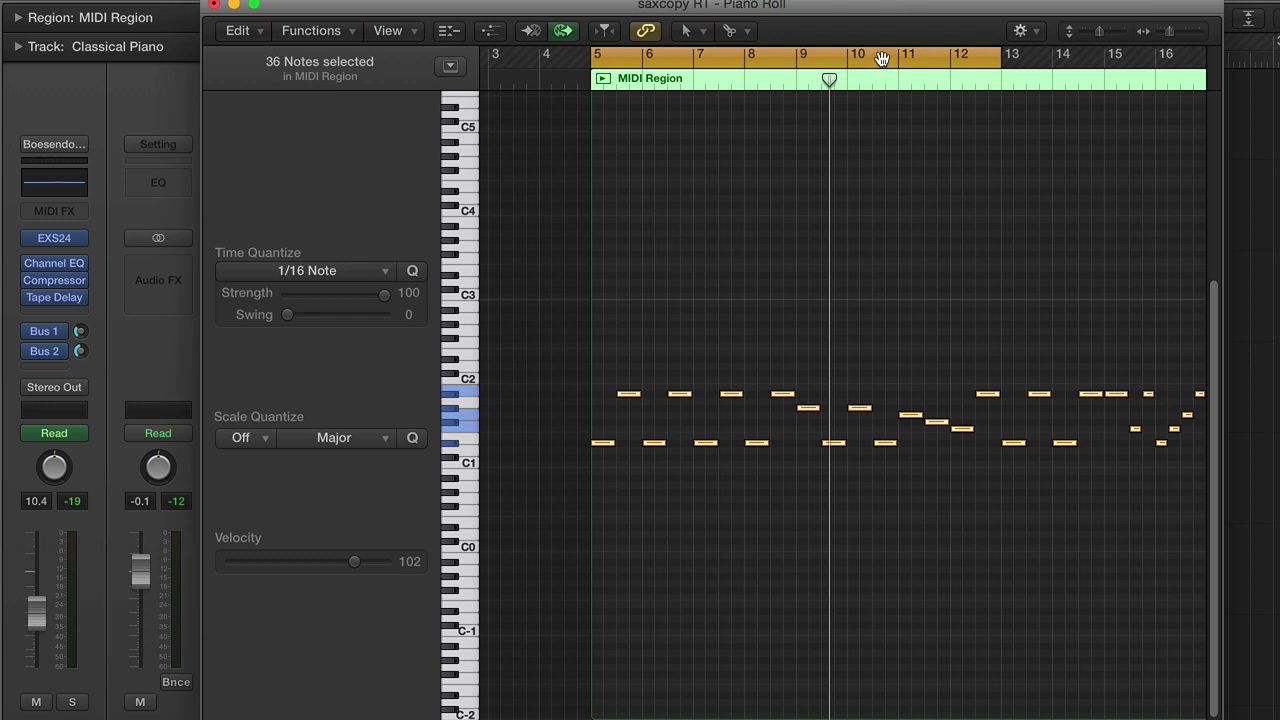
click(834, 397)
scroll(834, 397, right, 3)
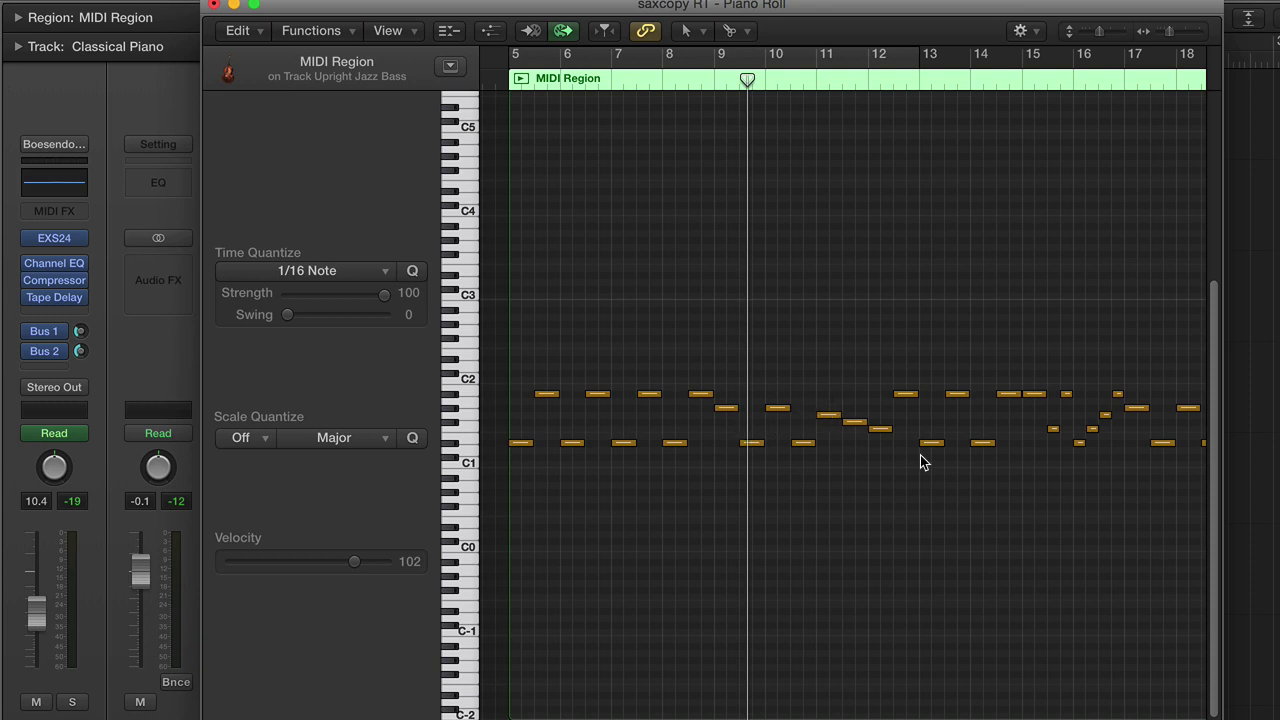
scroll(899, 455, down, 5)
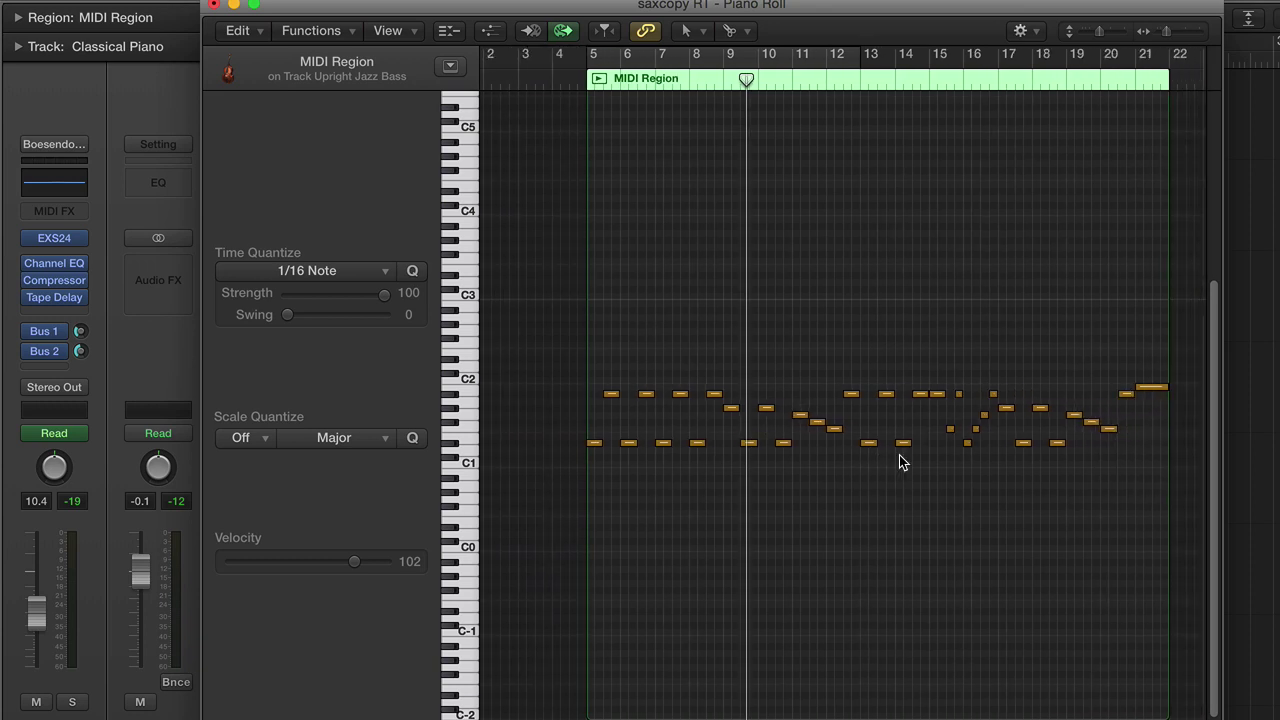
scroll(899, 455, right, 1)
scroll(899, 462, right, 1)
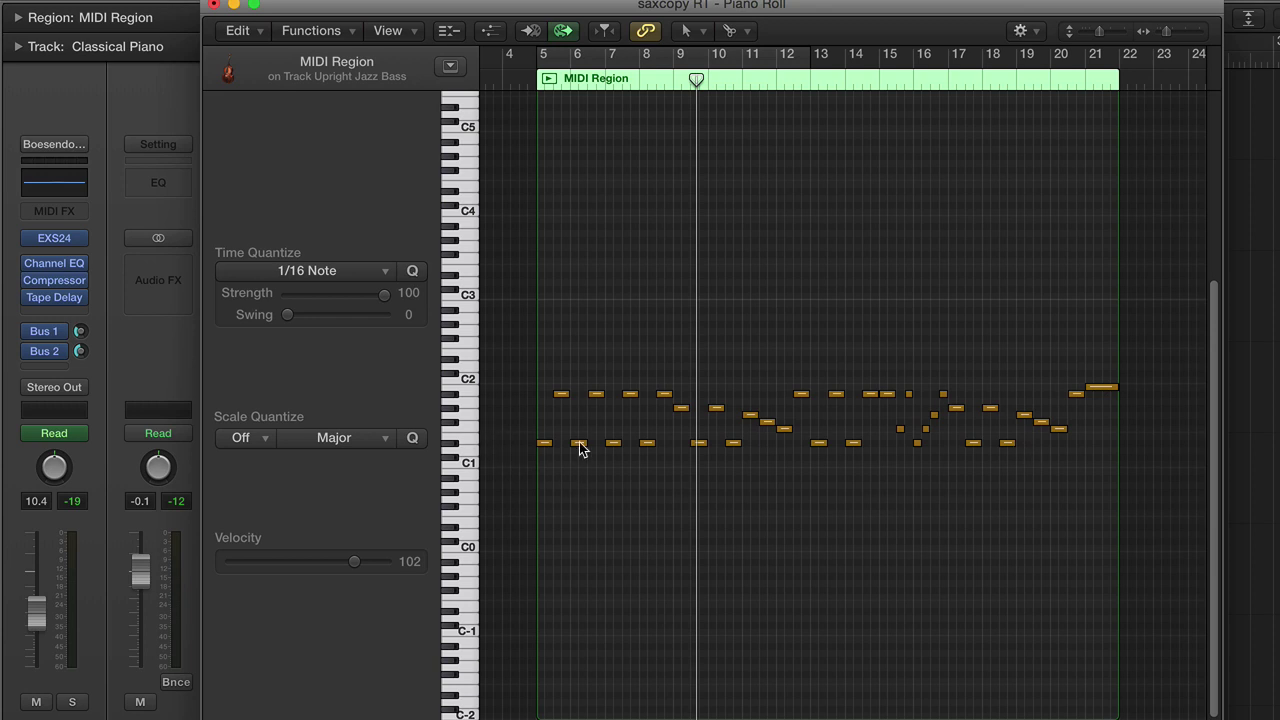
drag(520, 442, 1025, 478)
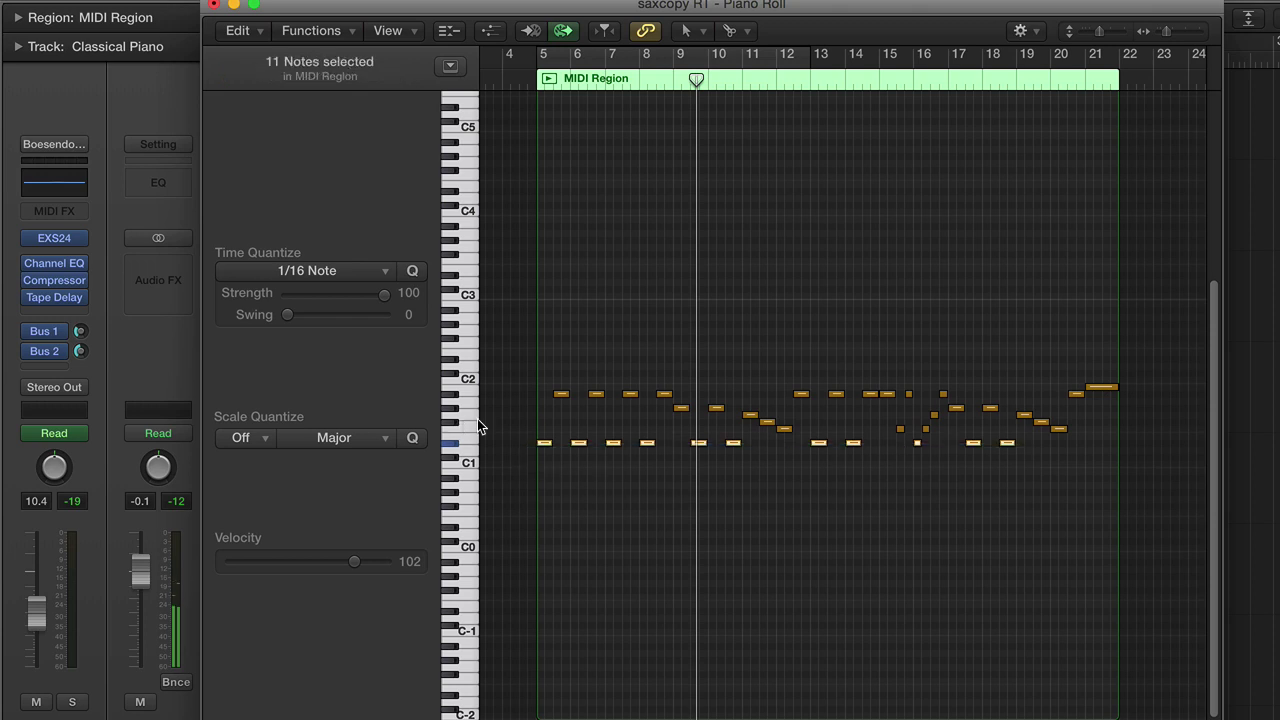
key(super+Right)
scroll(556, 416, up, 2)
scroll(558, 414, left, 4)
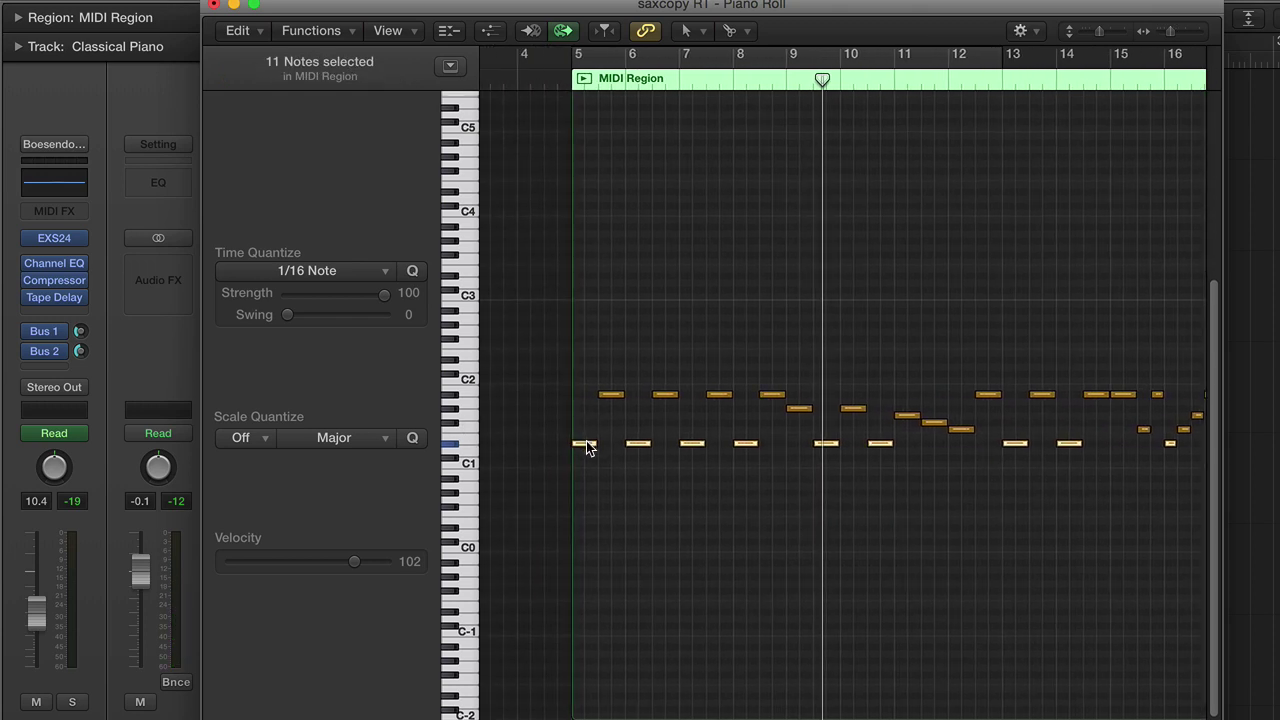
mouse_move(586, 441)
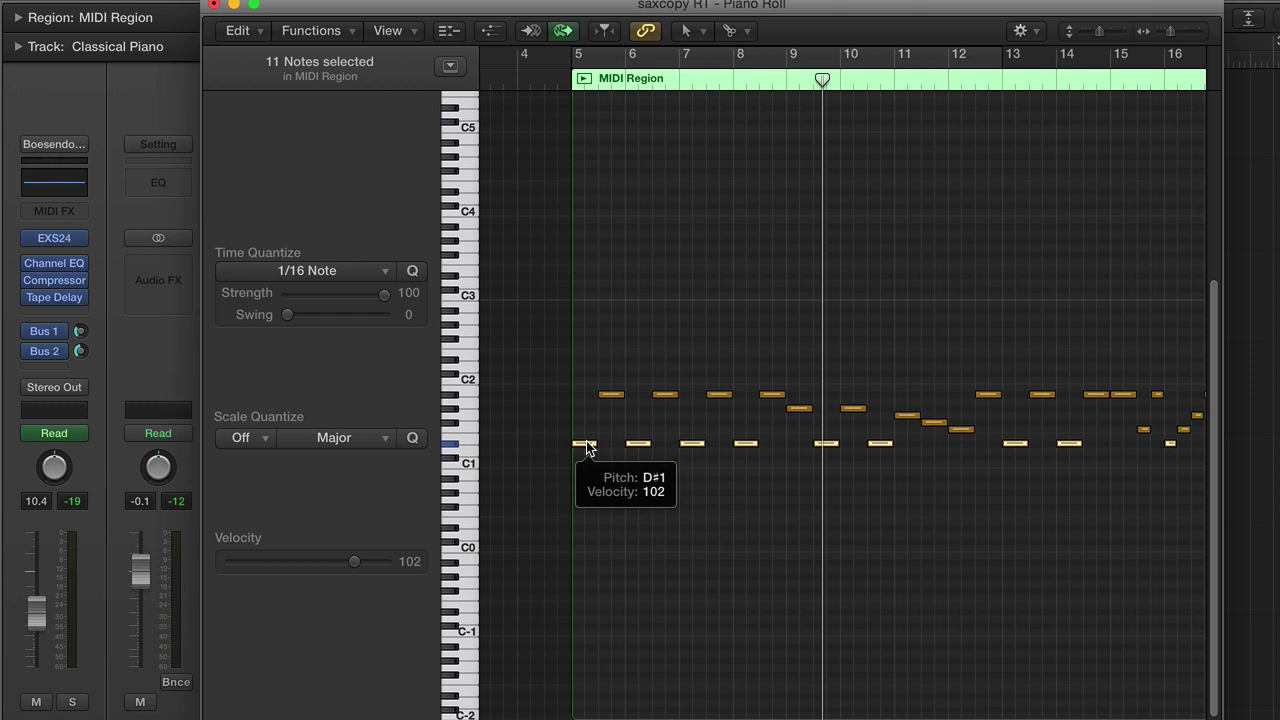
drag(586, 441, 588, 358)
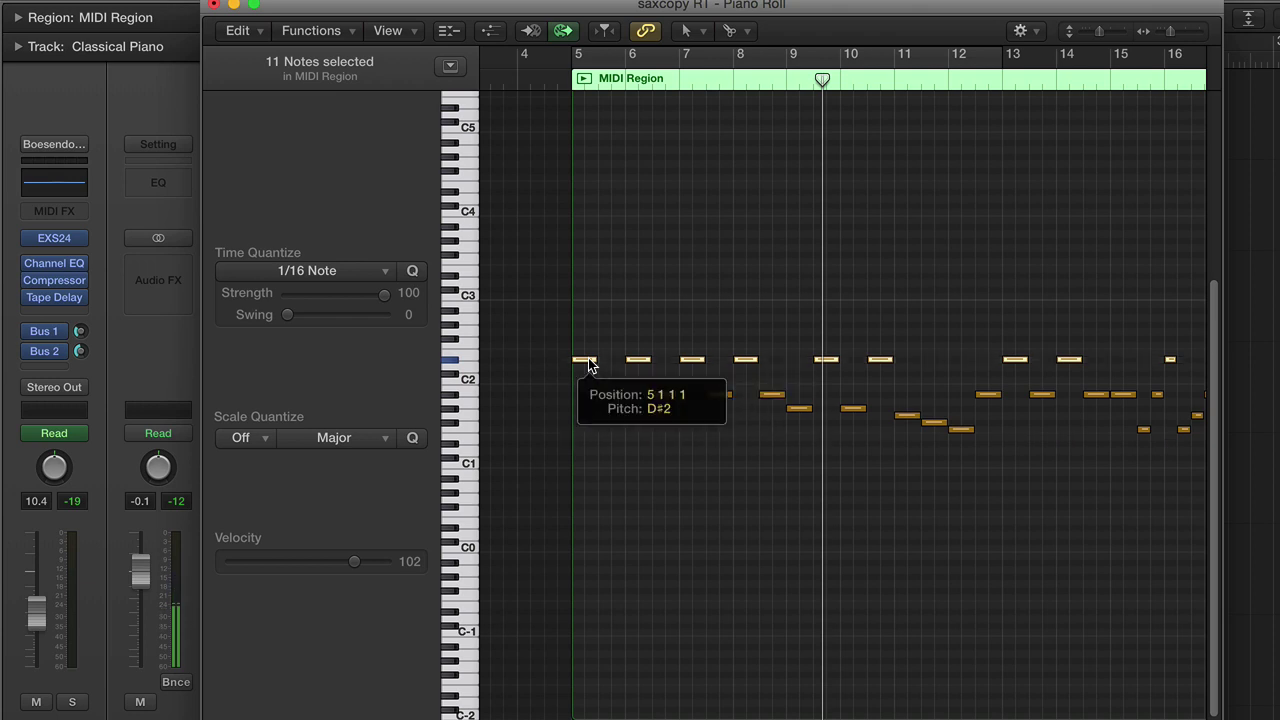
click(618, 292)
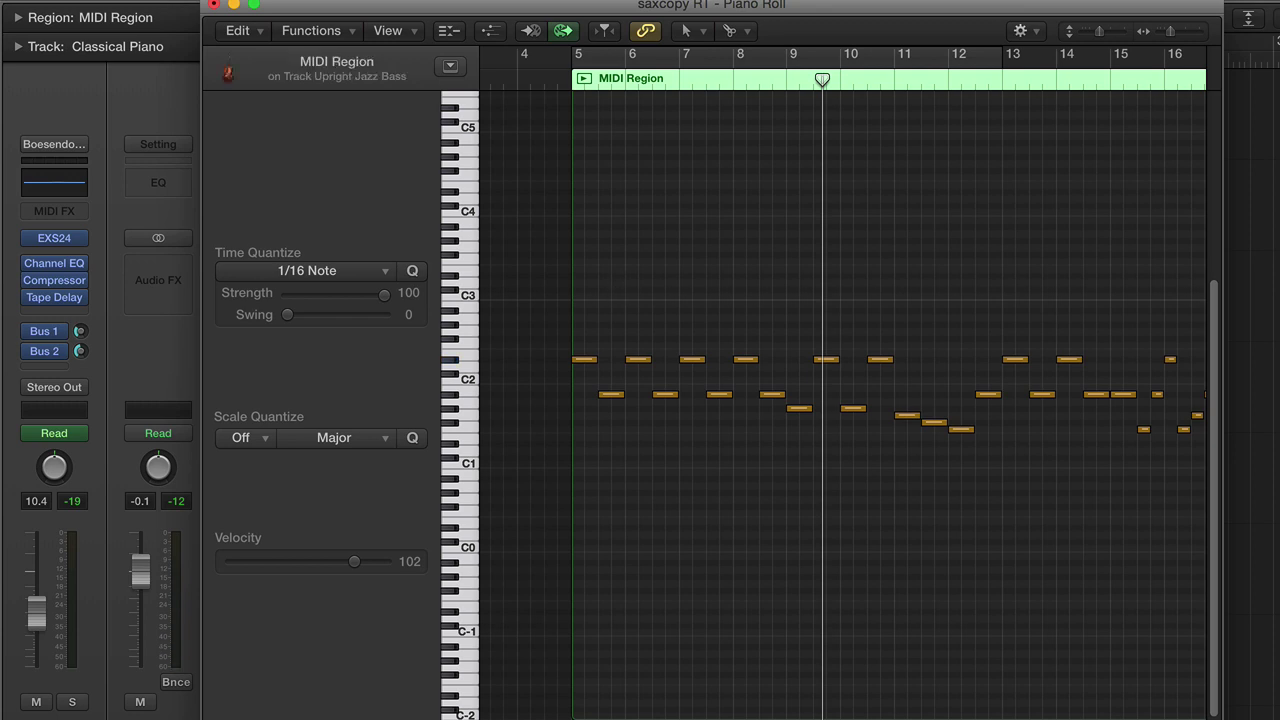
key(super+w)
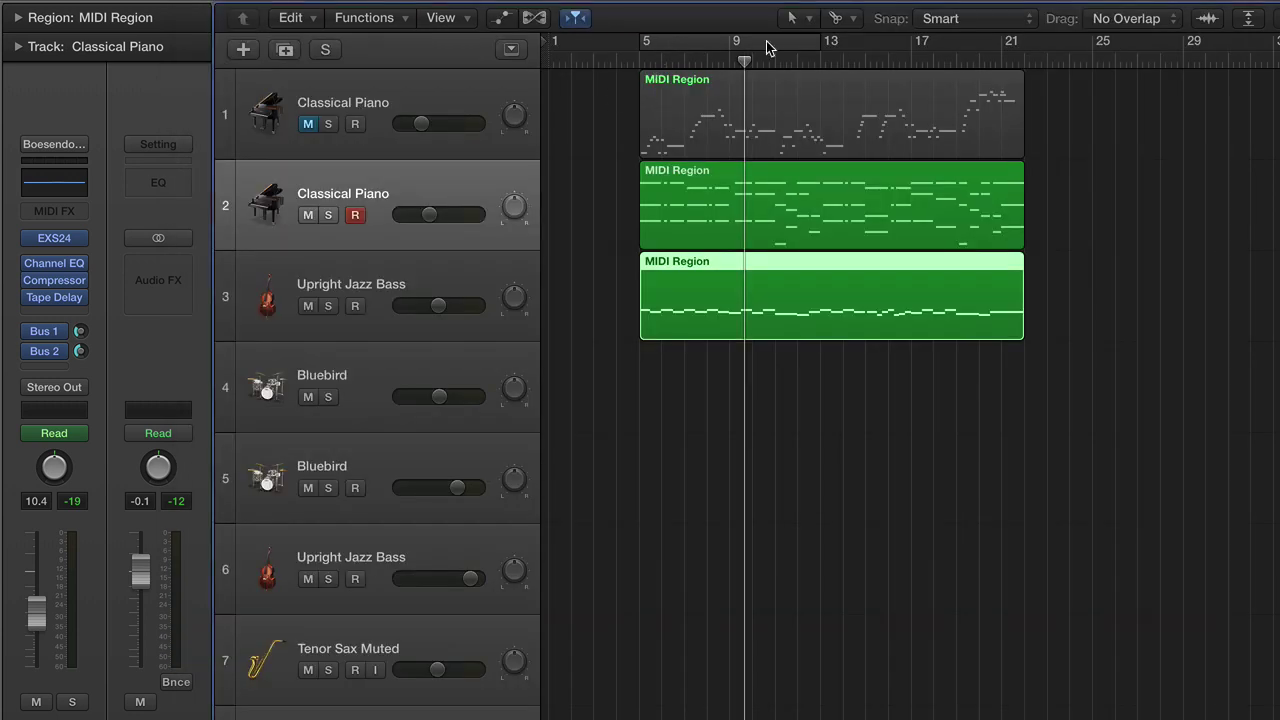
Step: Turn on the cycle range and extend its end to bar 22, where the MIDI regions end
click(689, 42)
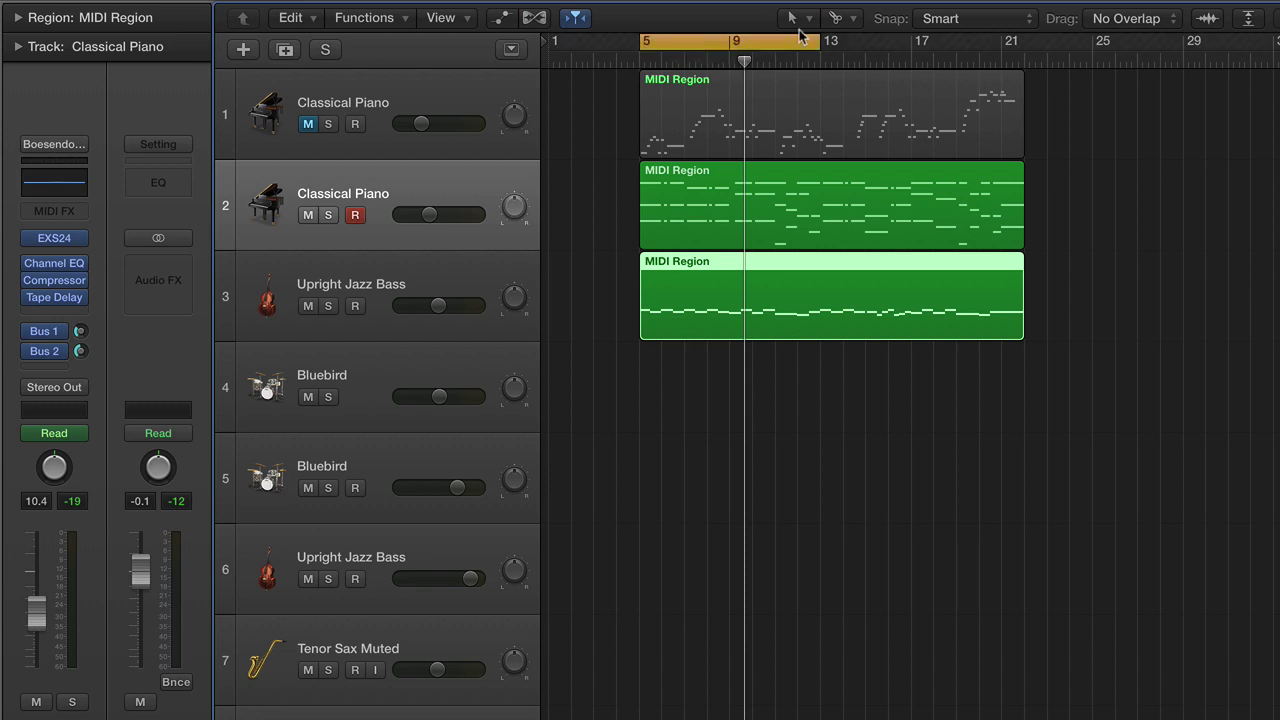
drag(818, 42, 1020, 44)
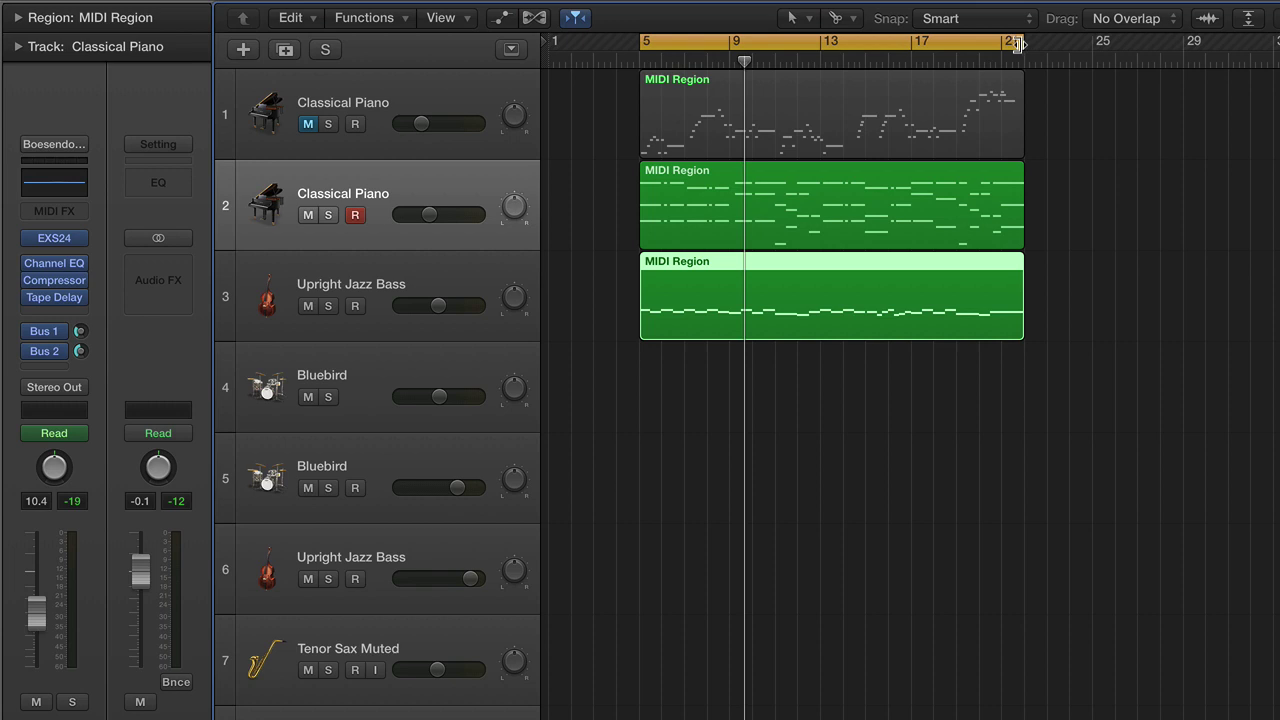
Step: Play back the arrangement and open the chord region on the second Classical Piano track in a Piano Roll window
key(space)
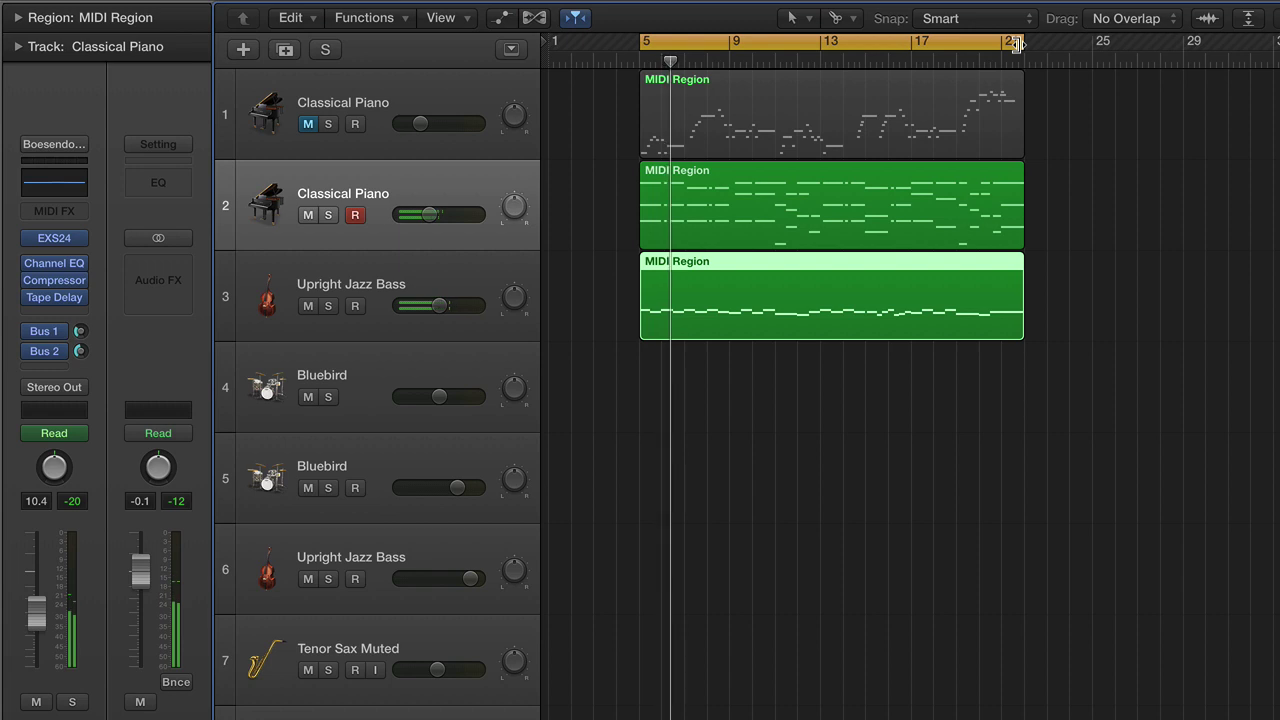
click(666, 172)
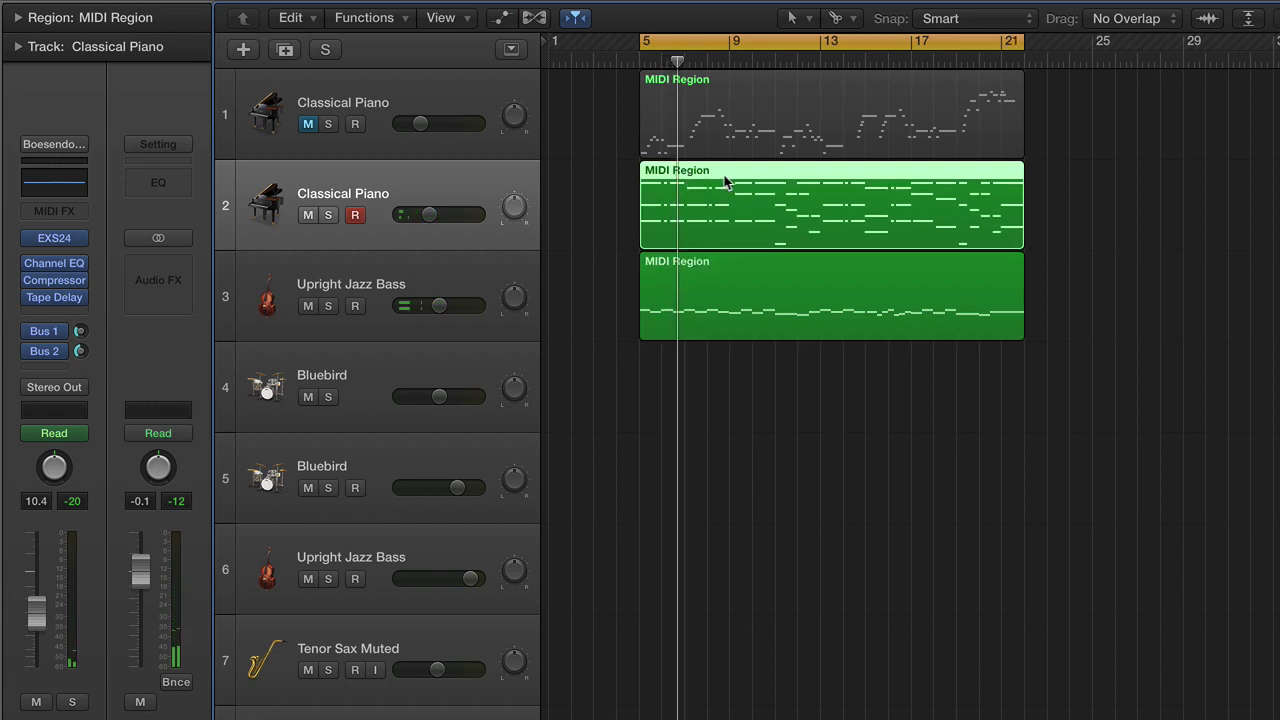
double_click(660, 197)
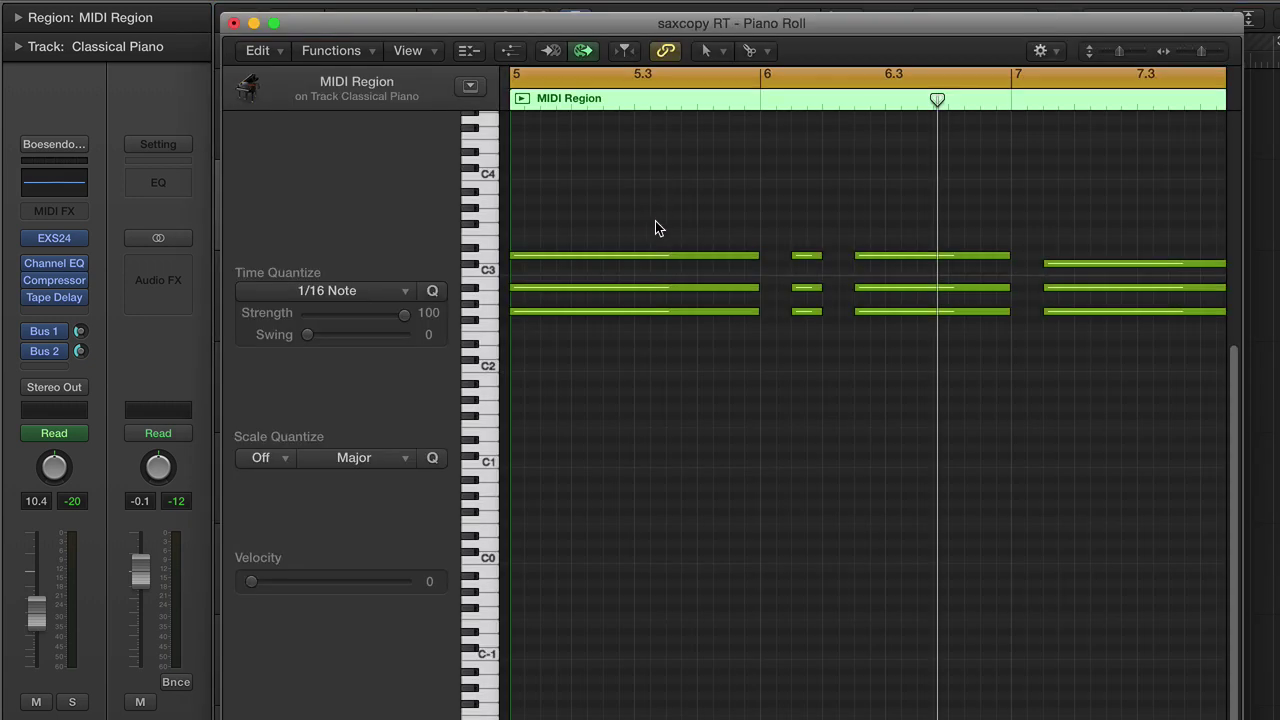
scroll(652, 225, up, 3)
scroll(652, 225, left, 5)
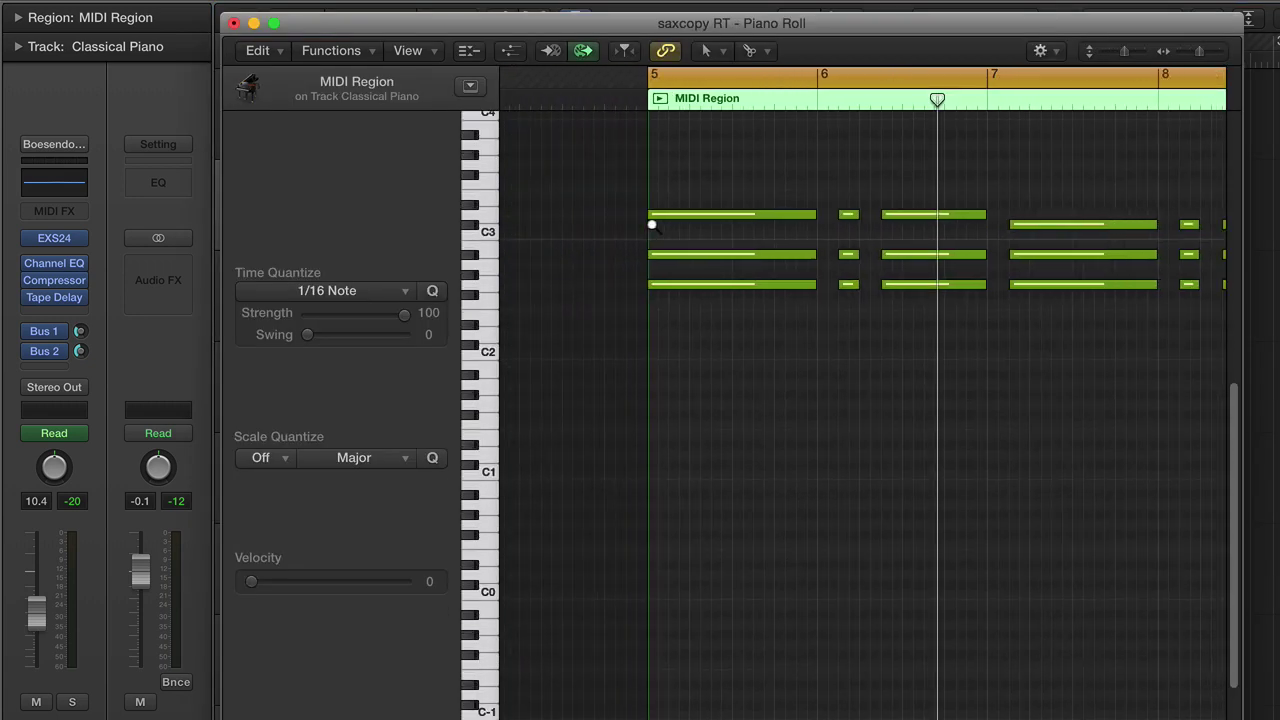
scroll(656, 225, right, 3)
scroll(646, 221, right, 1)
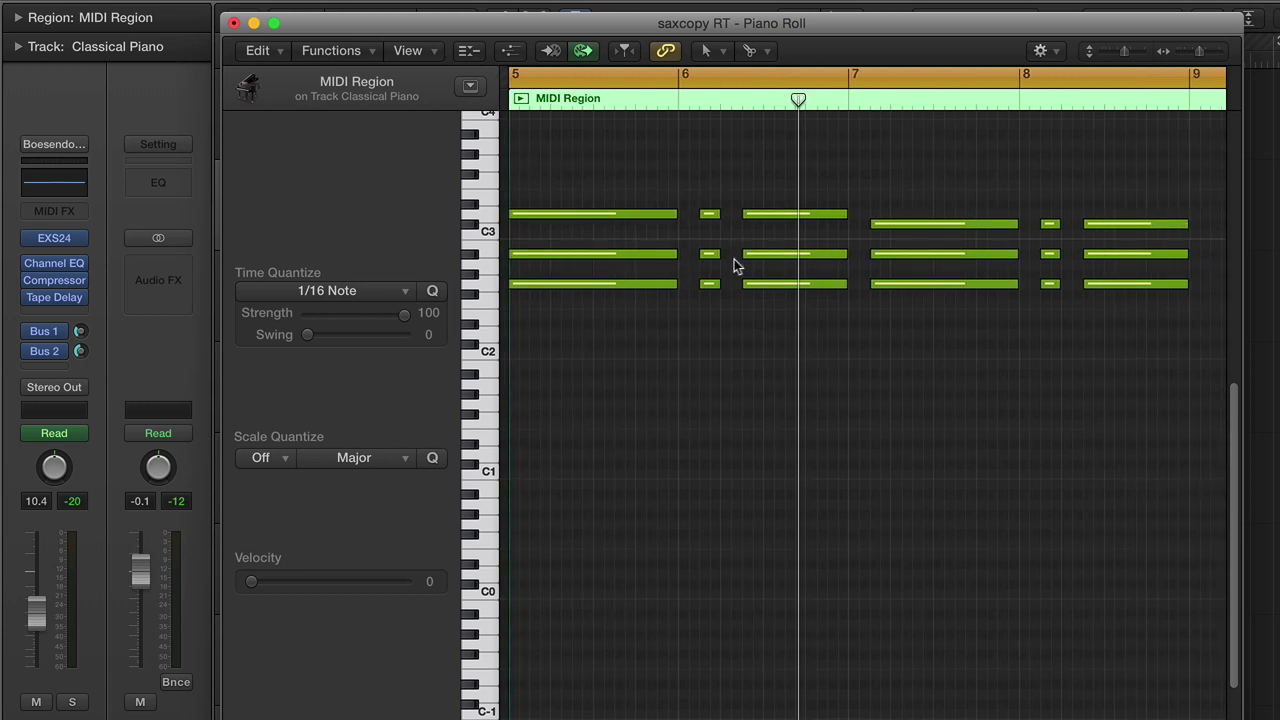
scroll(716, 210, left, 3)
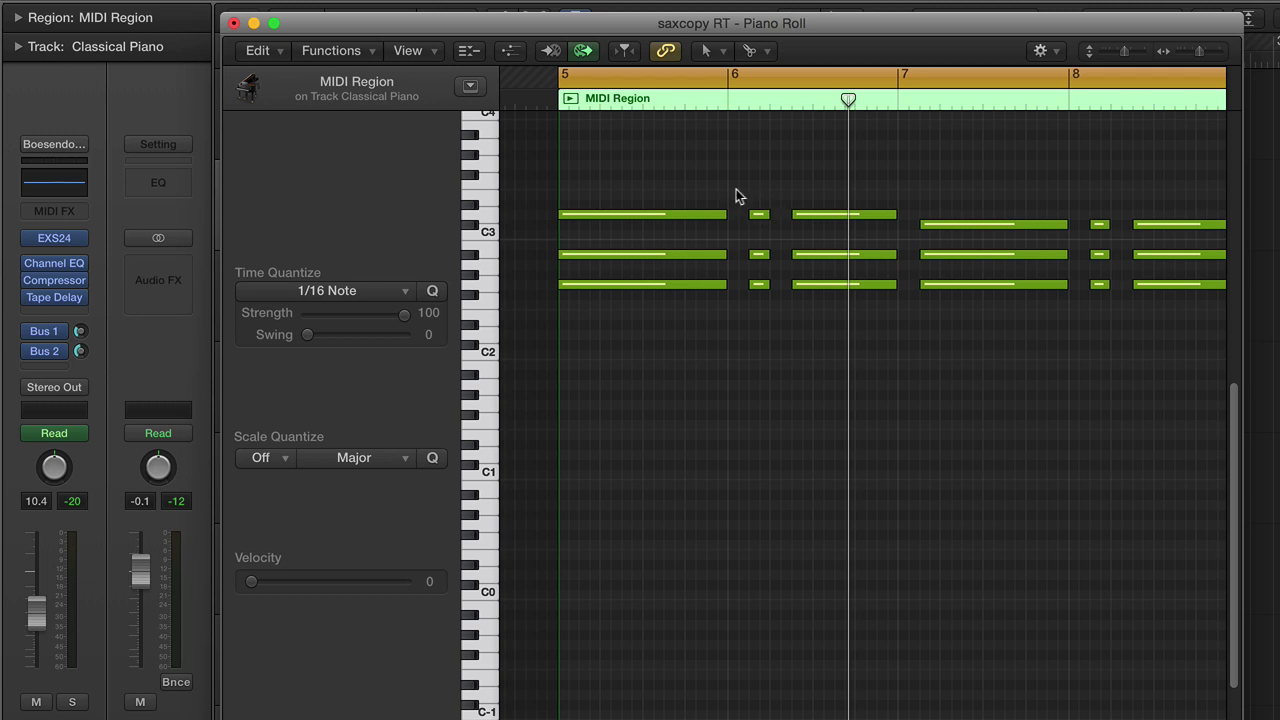
key(space)
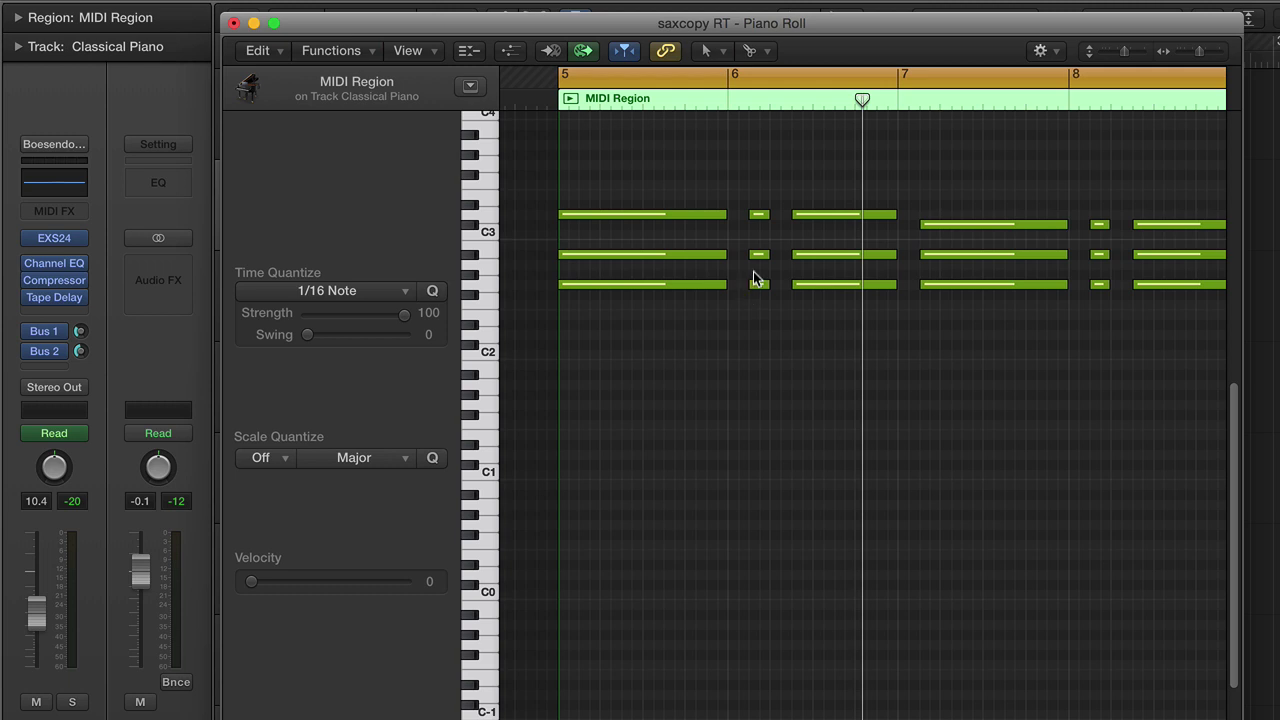
scroll(773, 180, right, 3)
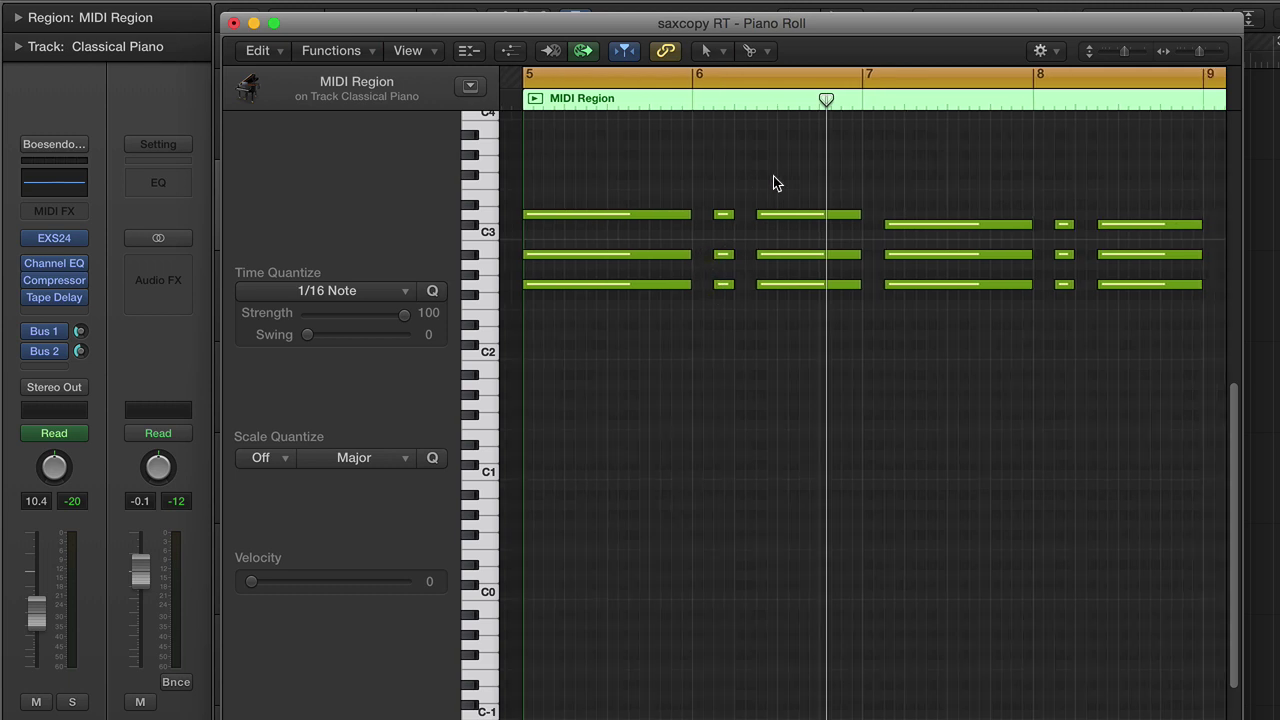
scroll(773, 183, left, 2)
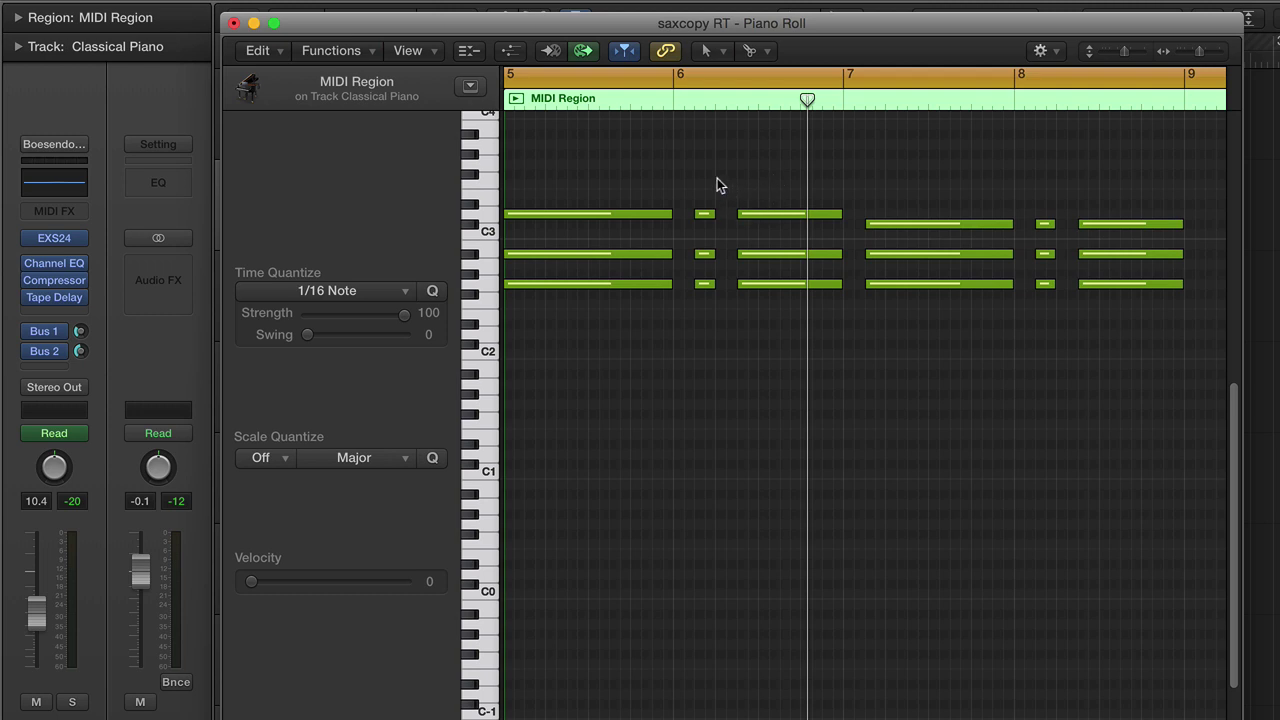
Step: Select the brief chord stabs in bars 6, 8, 14 and 16 and shorten them together to about half their length
drag(696, 186, 716, 288)
scroll(727, 291, down, 5)
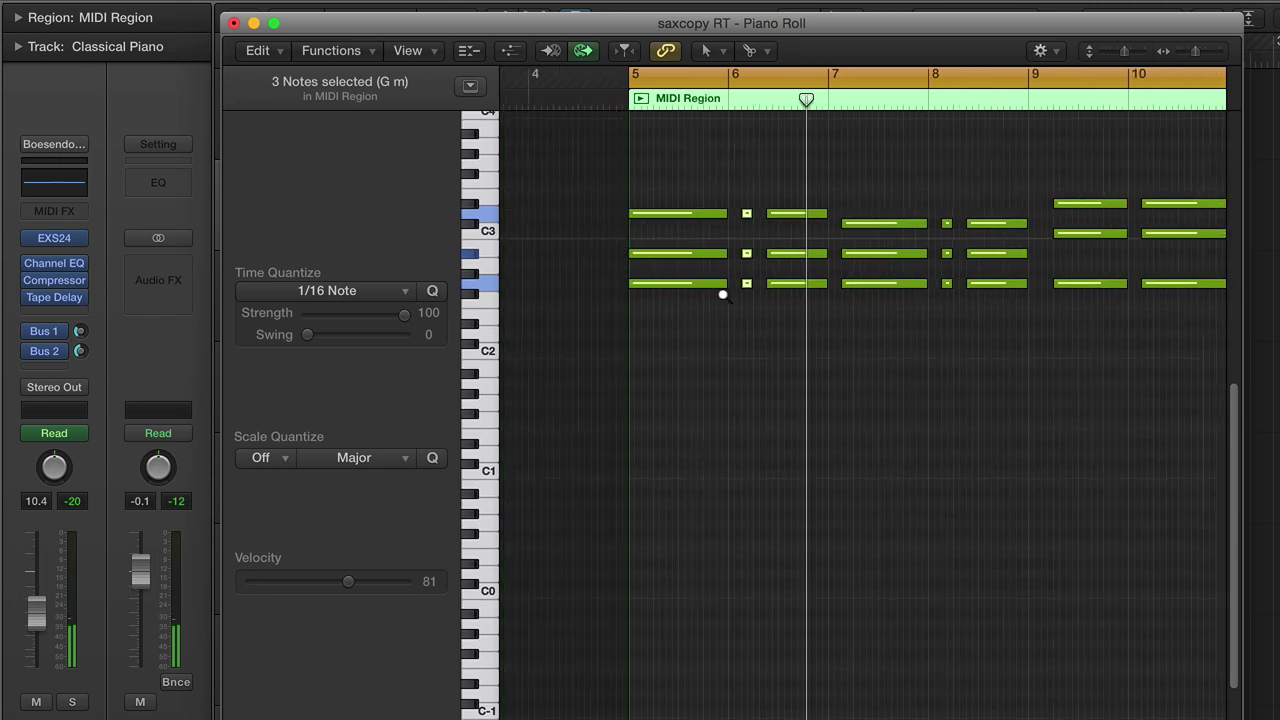
scroll(727, 291, right, 4)
click(742, 212)
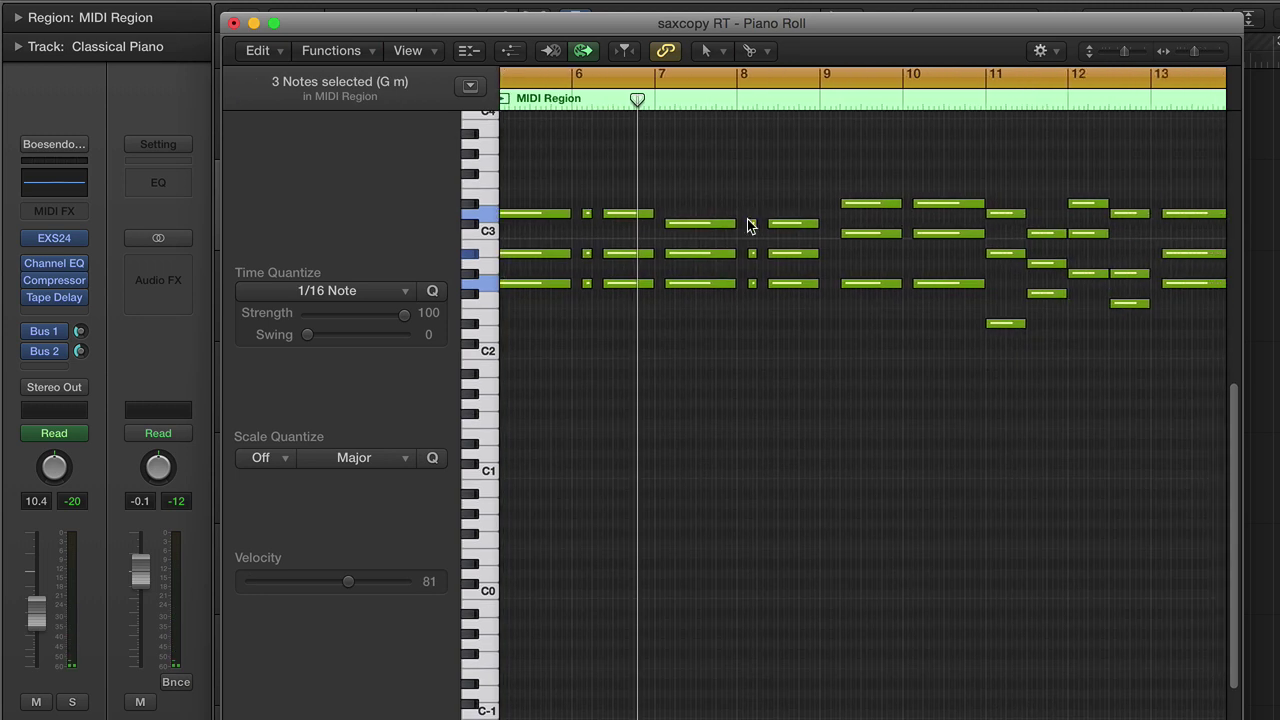
drag(582, 203, 592, 296)
drag(748, 203, 758, 302)
scroll(856, 246, right, 4)
scroll(856, 246, right, 2)
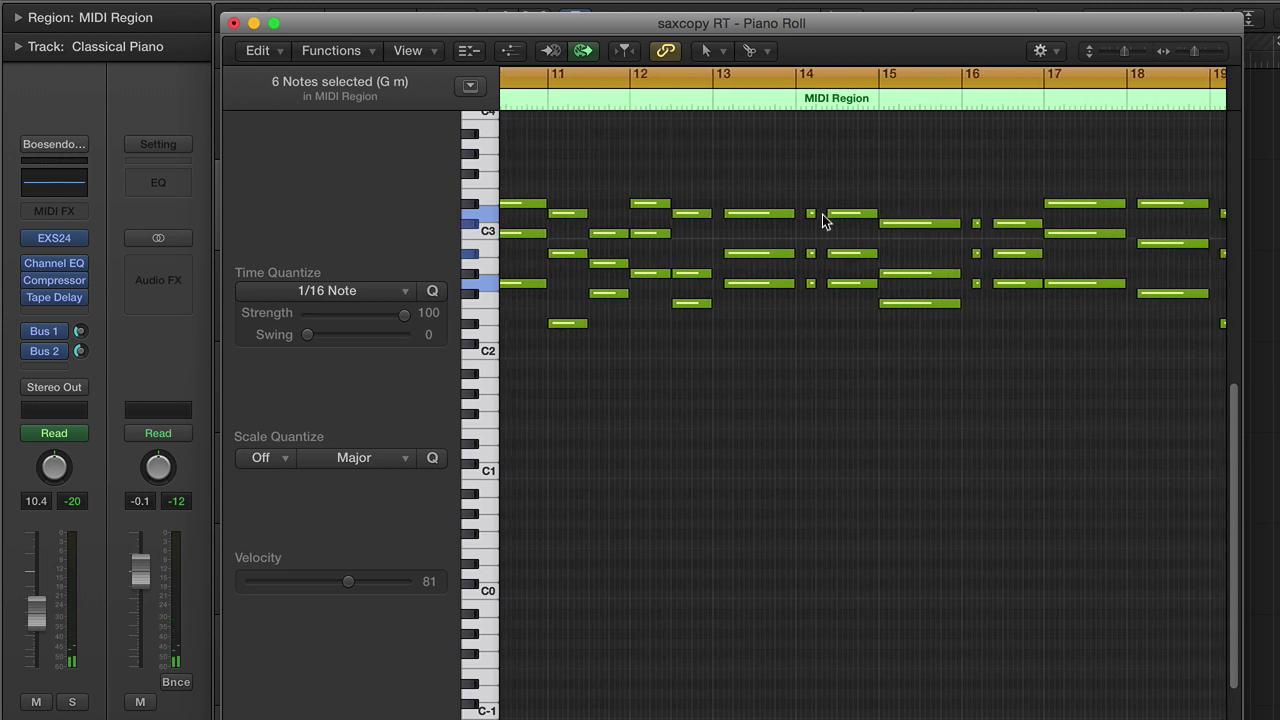
drag(812, 200, 819, 300)
drag(977, 208, 978, 301)
scroll(978, 299, right, 5)
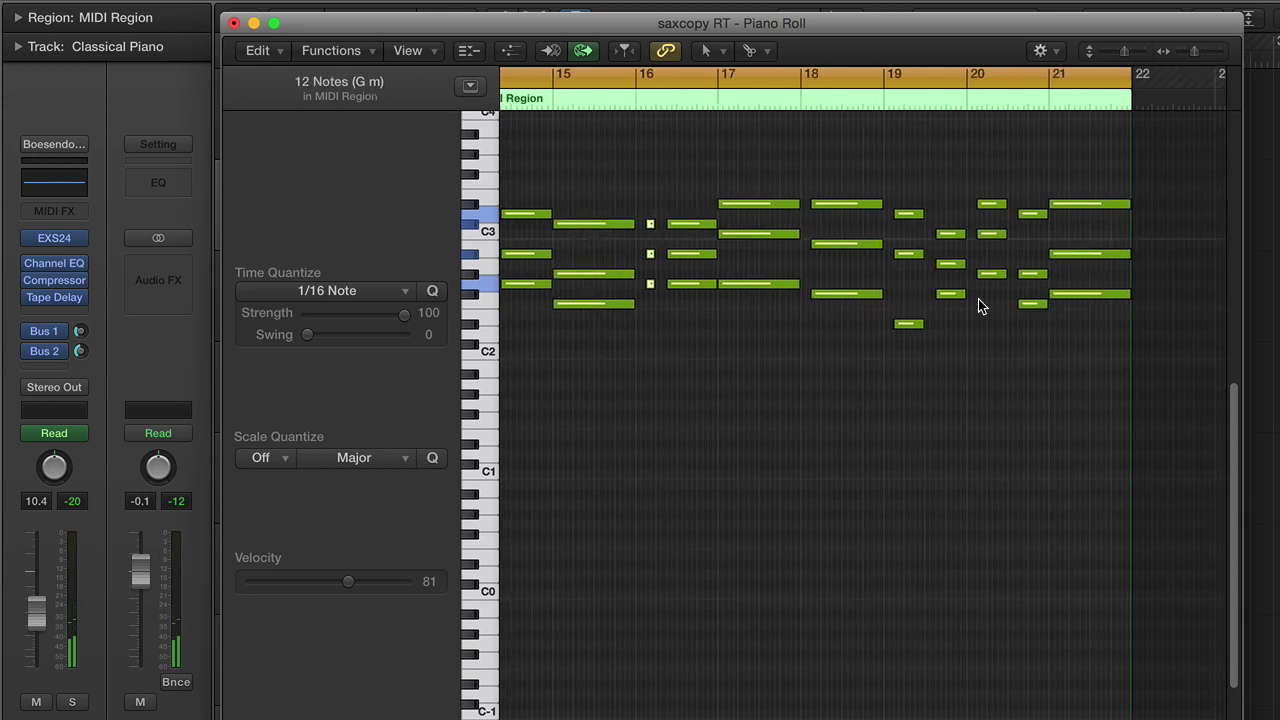
scroll(964, 267, left, 12)
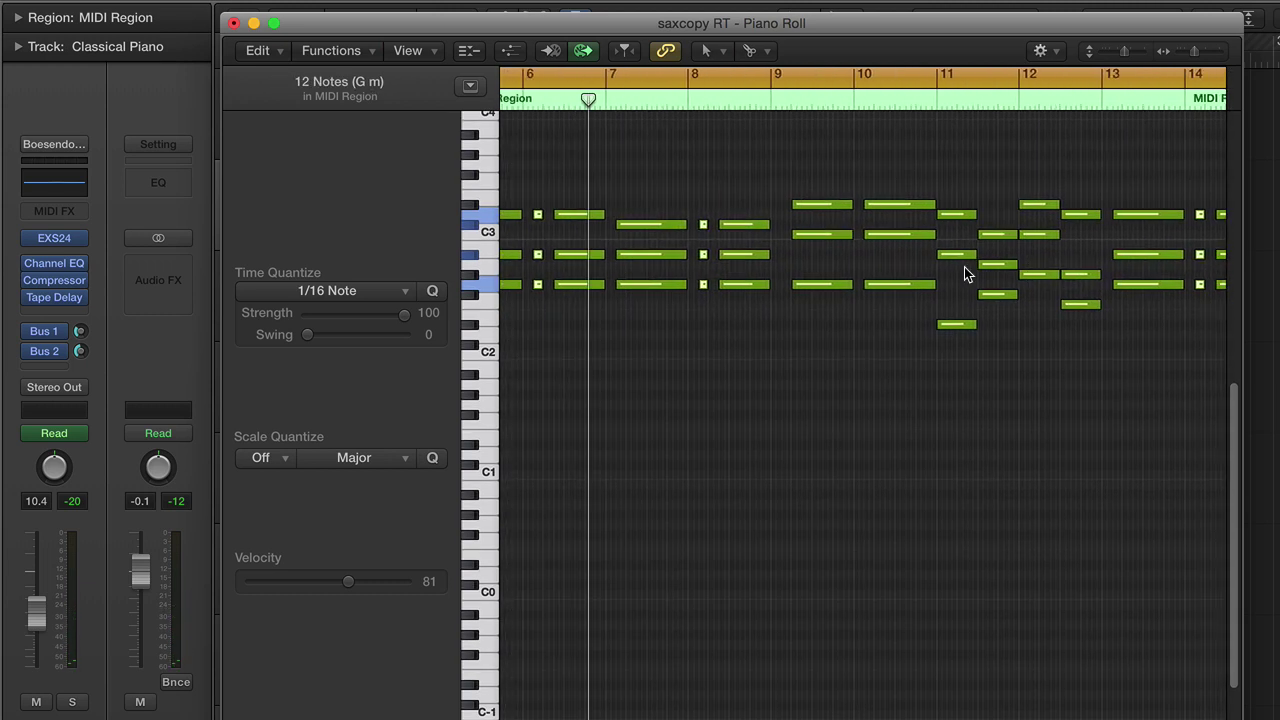
scroll(672, 252, up, 5)
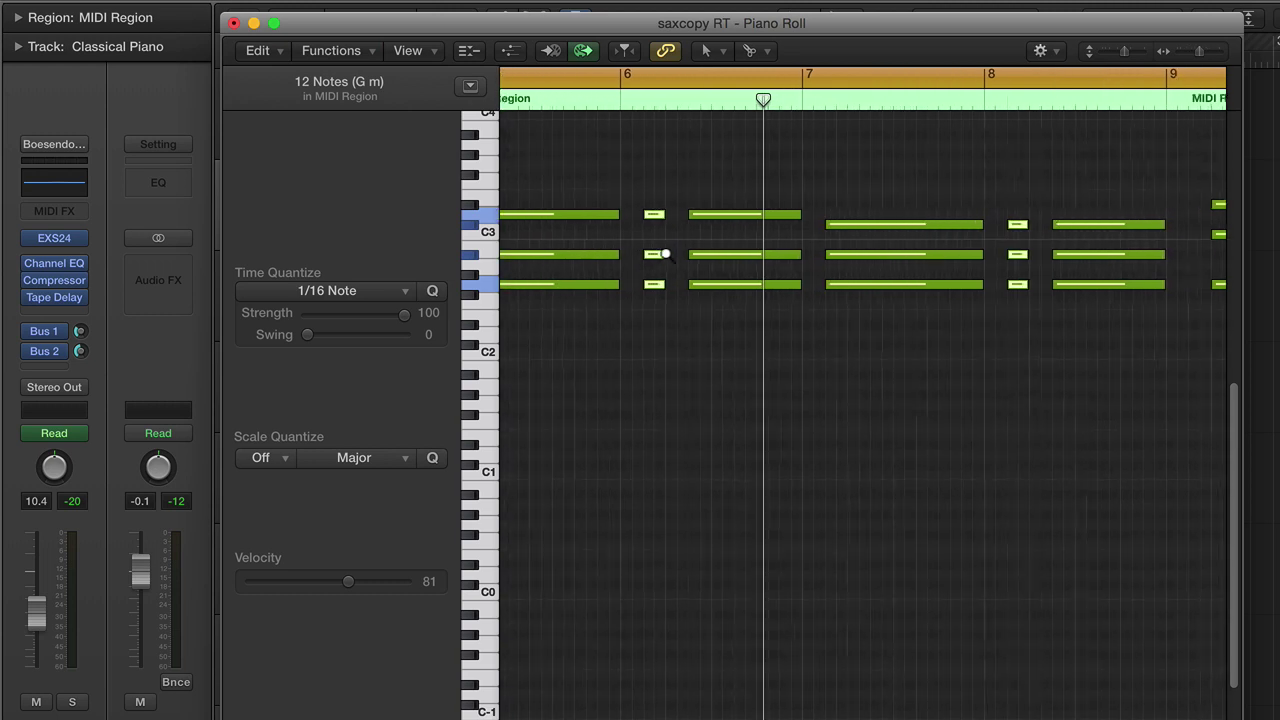
scroll(668, 249, left, 1)
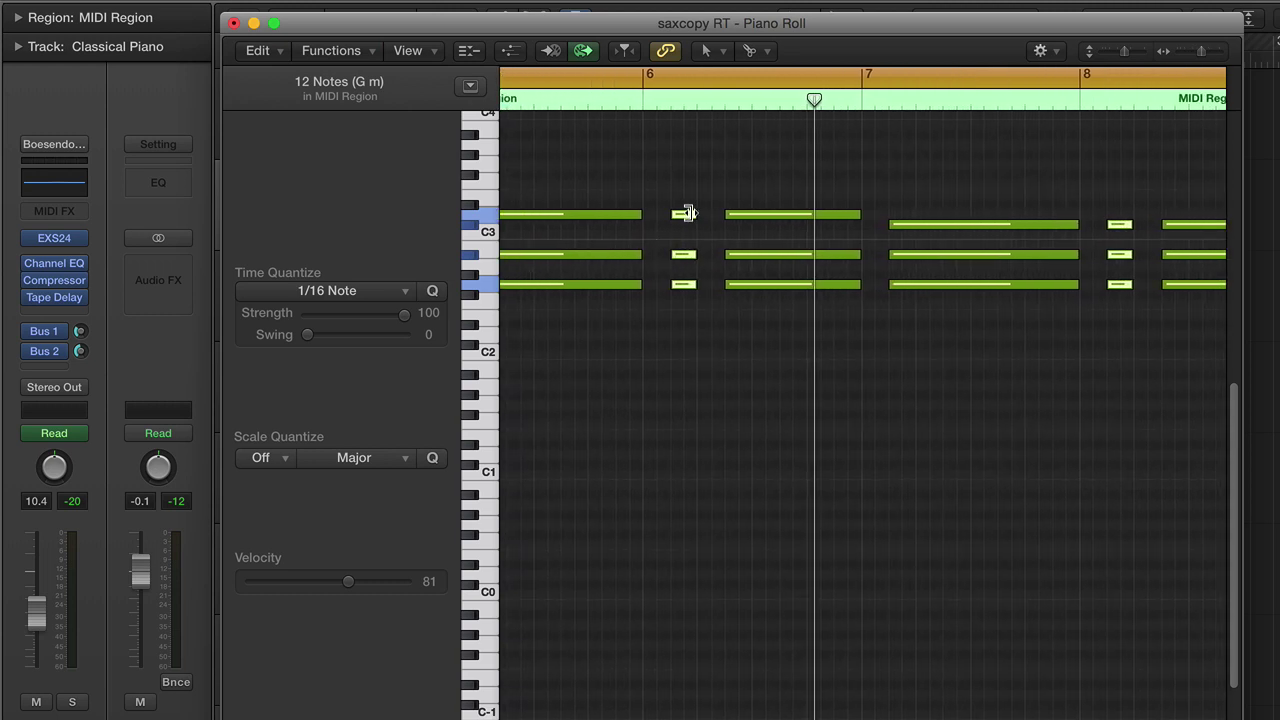
drag(690, 214, 676, 214)
click(735, 353)
Step: Quantize all notes in the chord region to 1/8 Note with Swing set to 100
scroll(714, 348, left, 4)
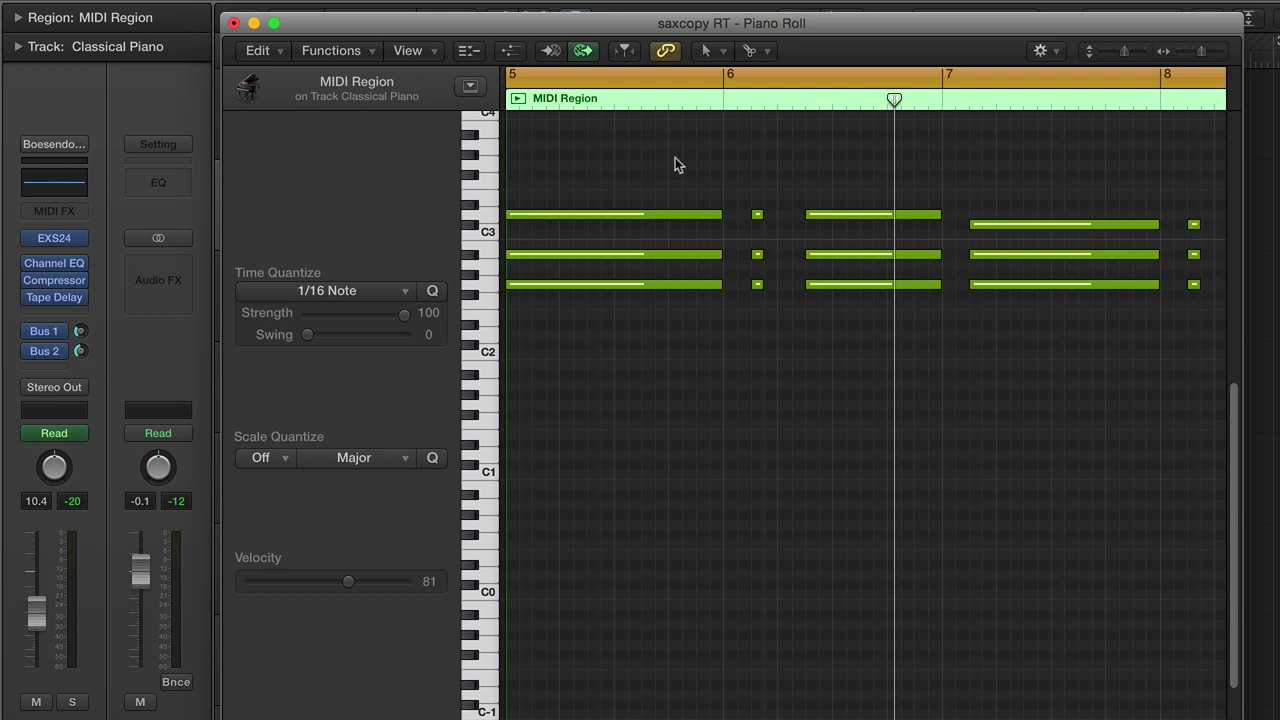
scroll(659, 175, left, 5)
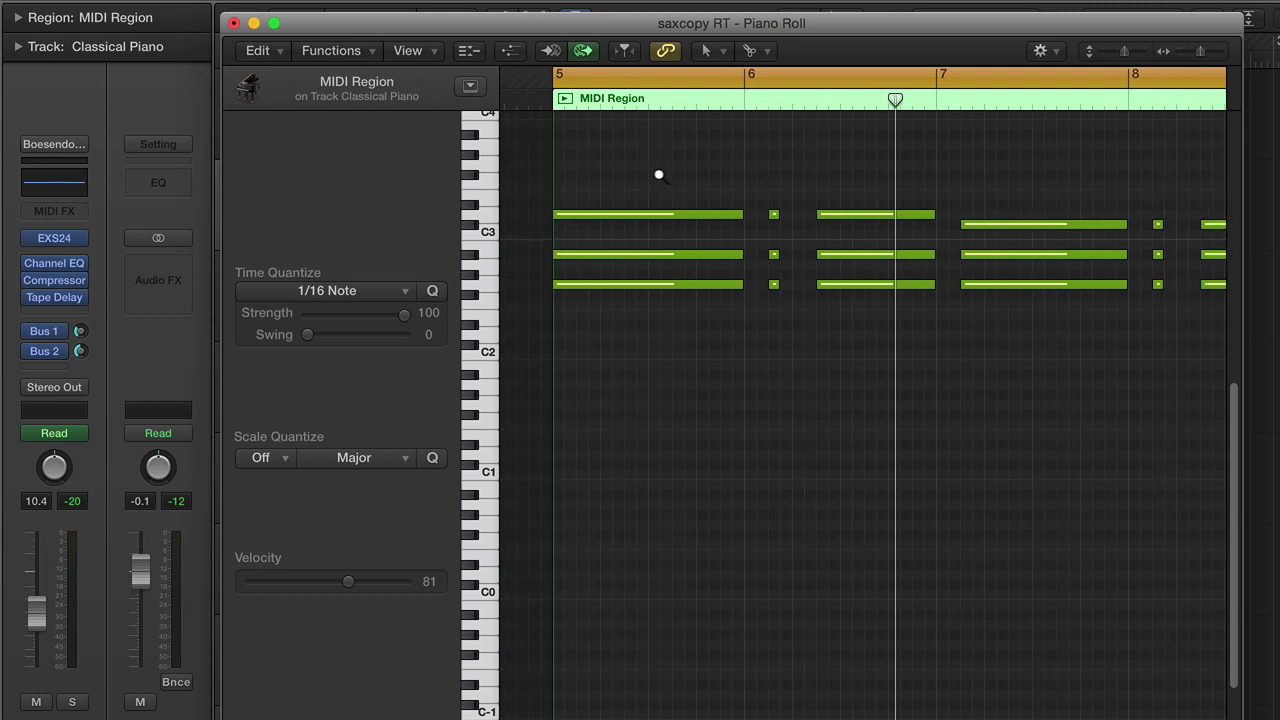
scroll(659, 175, right, 5)
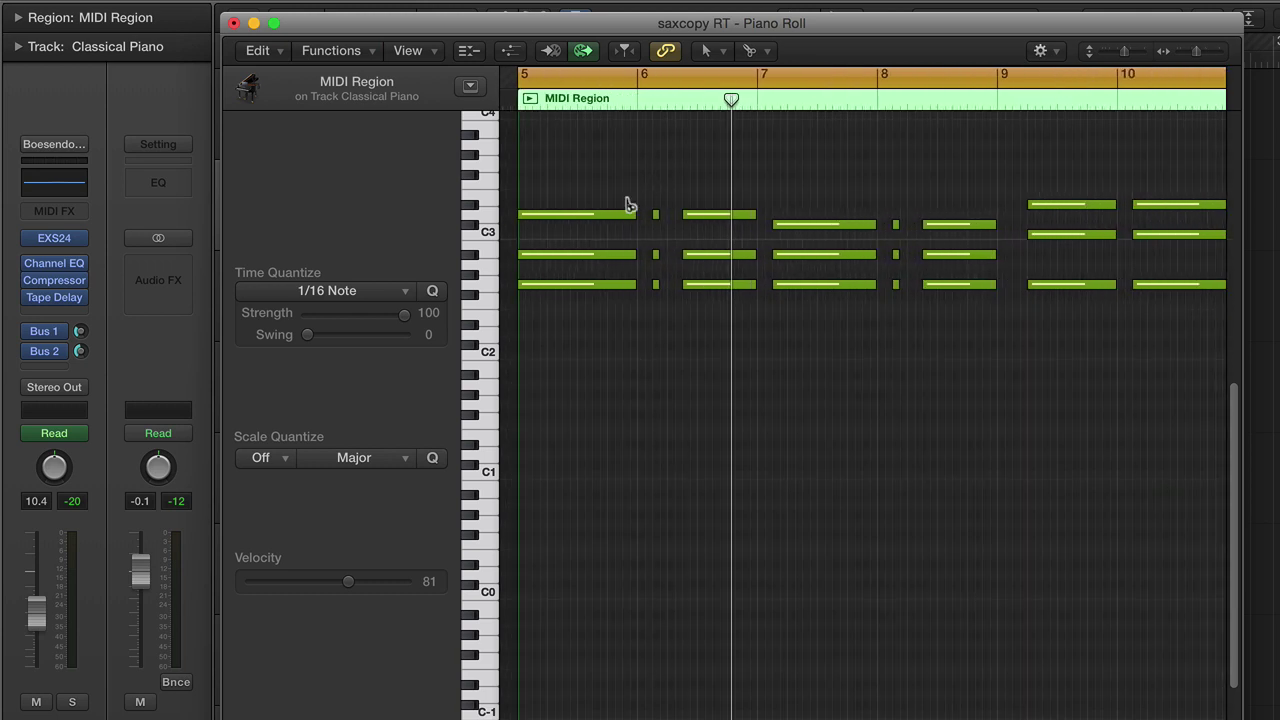
key(super+a)
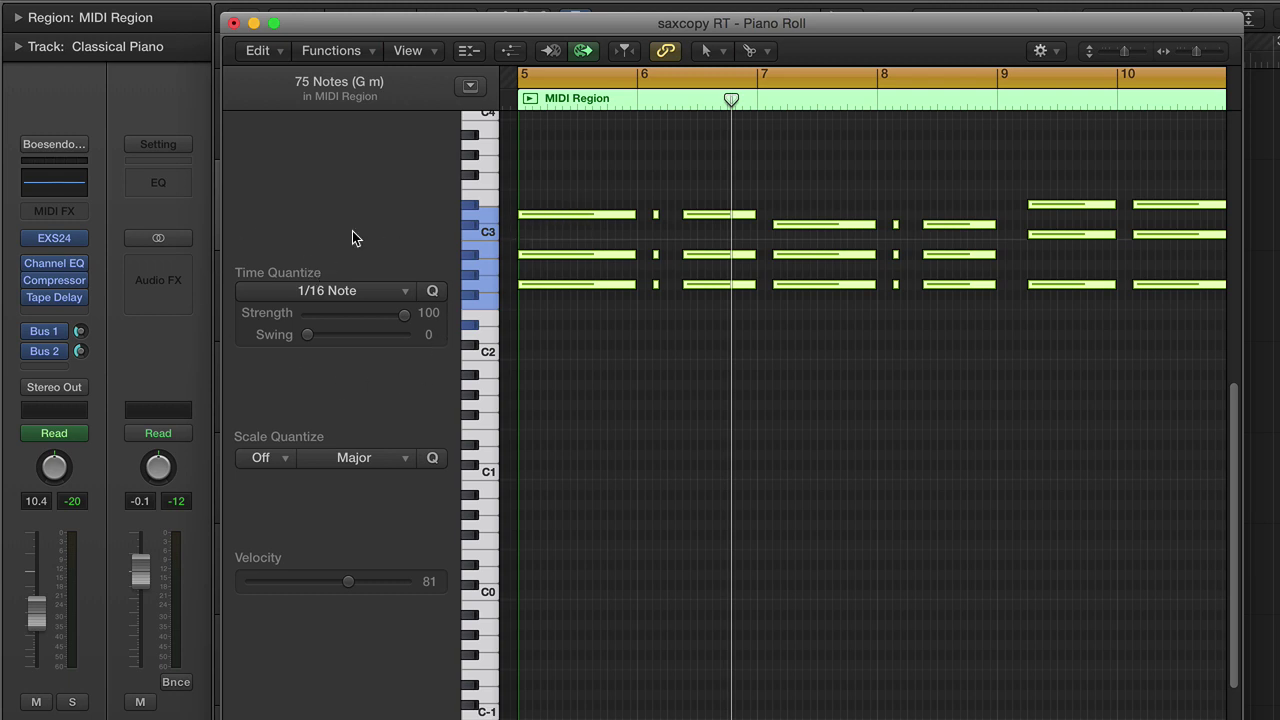
click(397, 291)
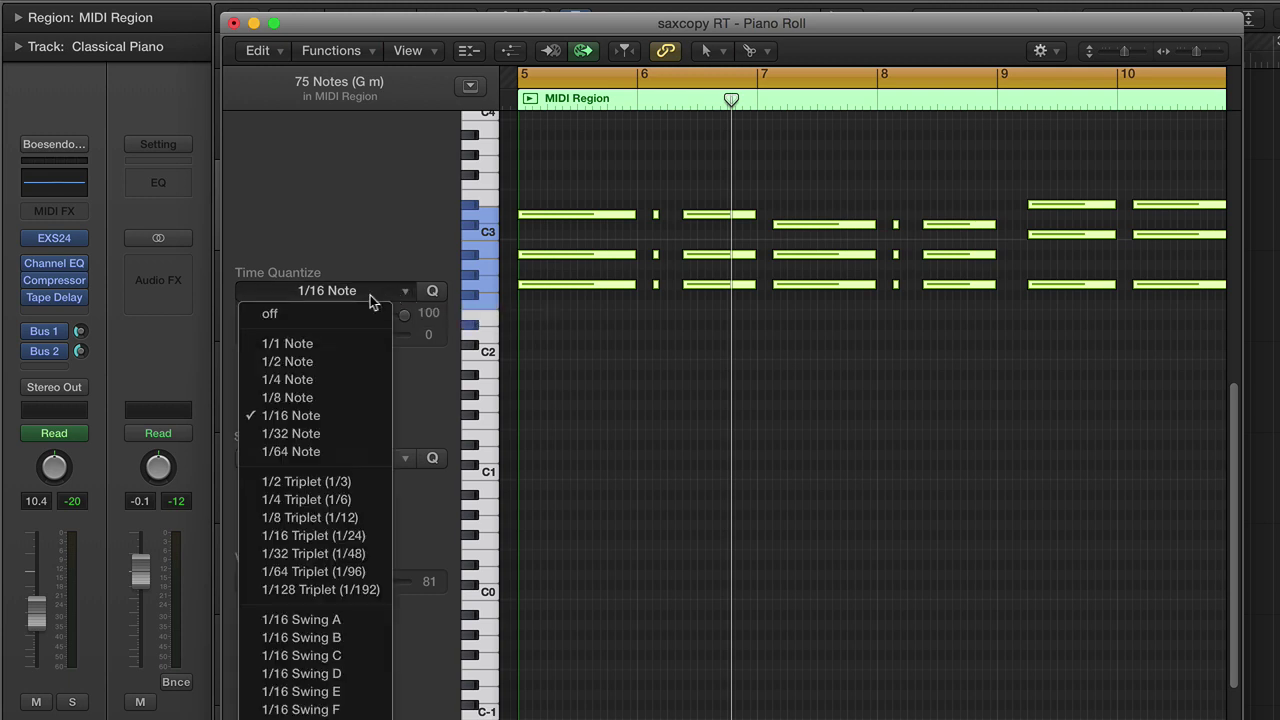
click(329, 397)
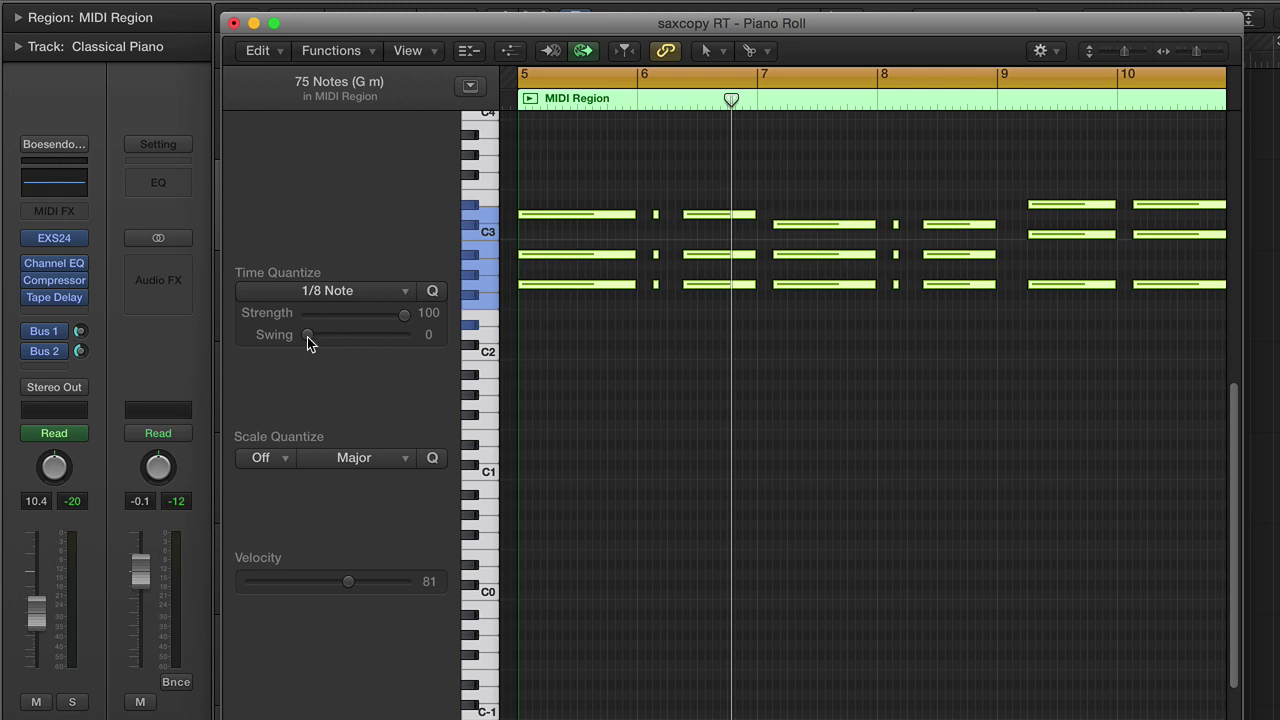
drag(307, 338, 435, 347)
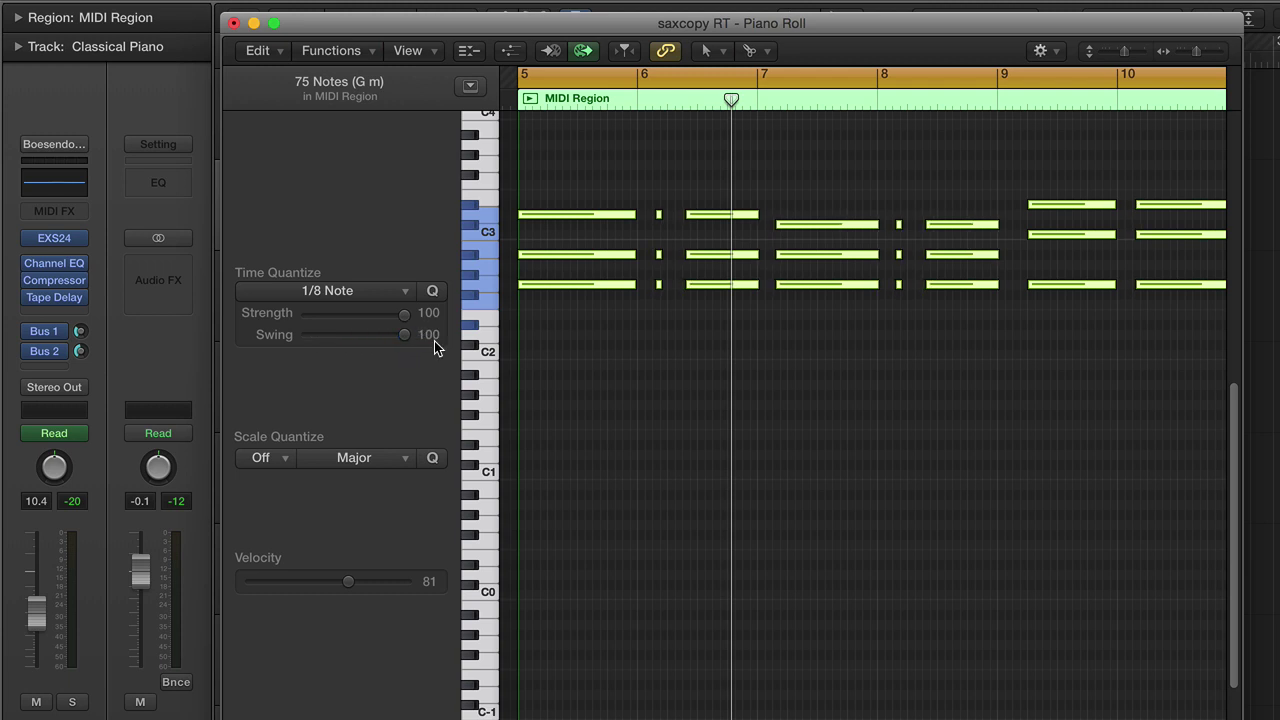
Step: Play back the swung chords from bar 5 and stop playback before bar 9
scroll(663, 217, up, 2)
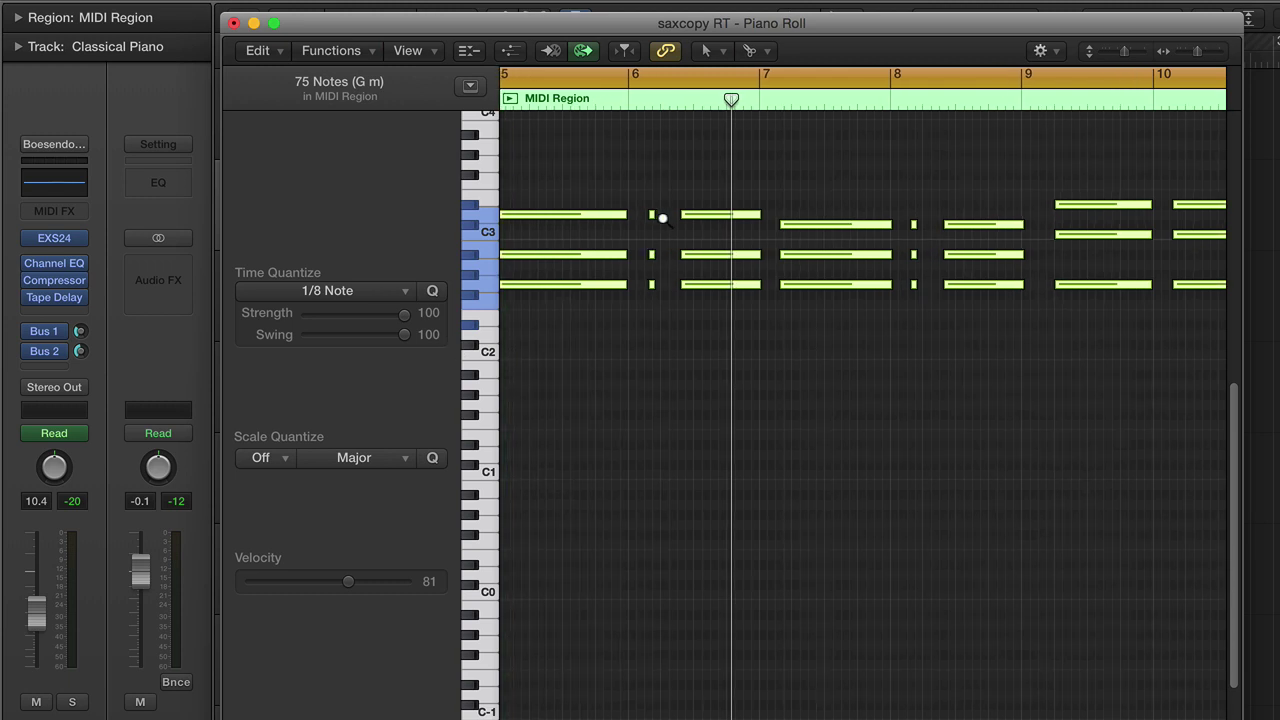
scroll(663, 218, up, 1)
scroll(667, 217, left, 2)
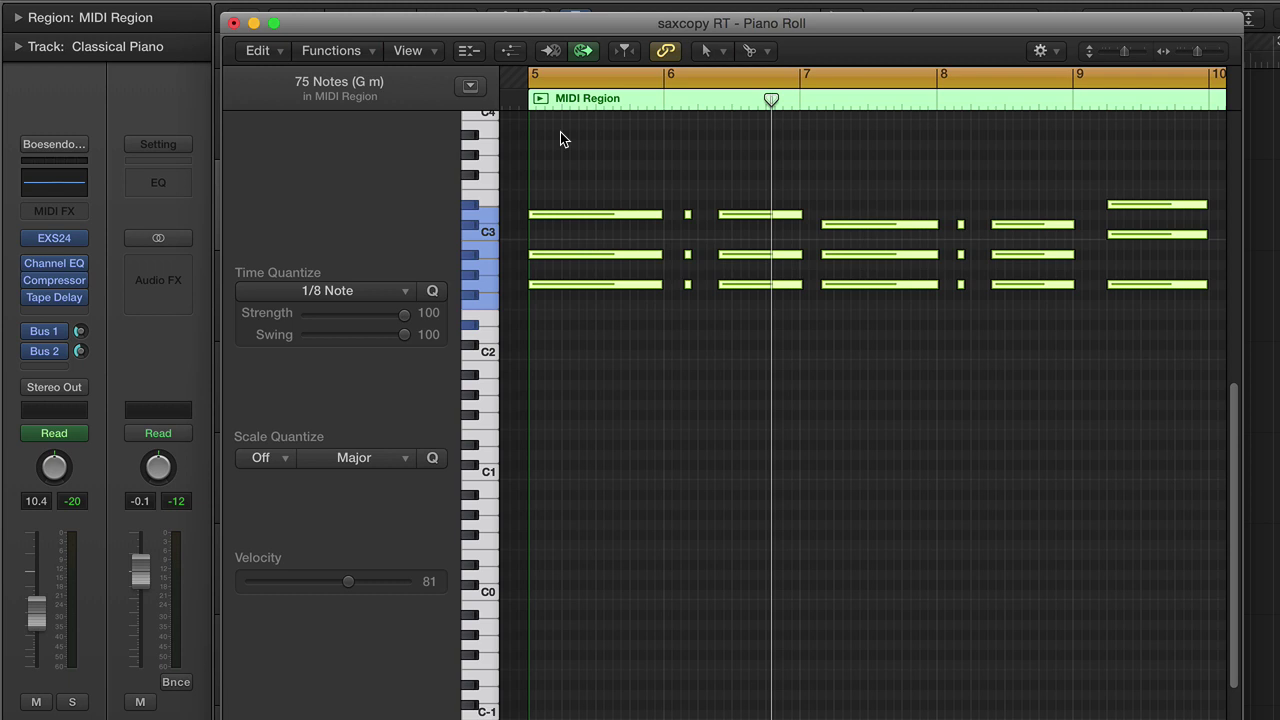
key(space)
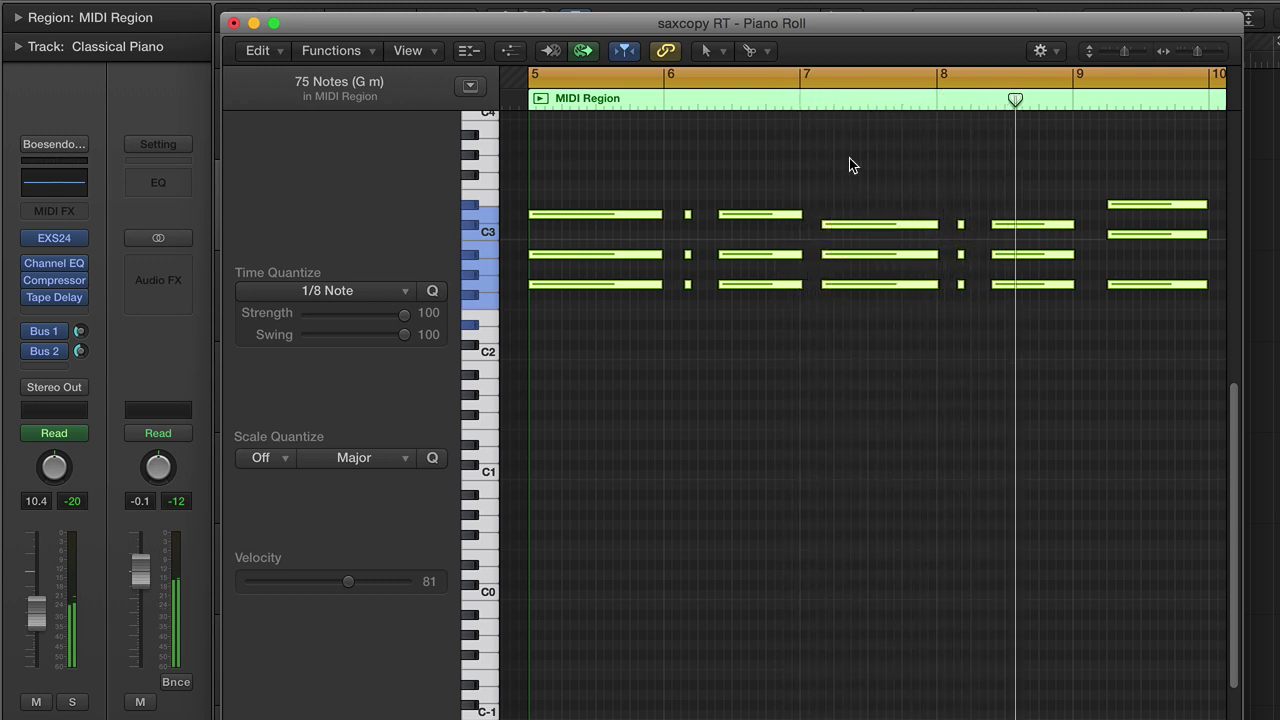
key(space)
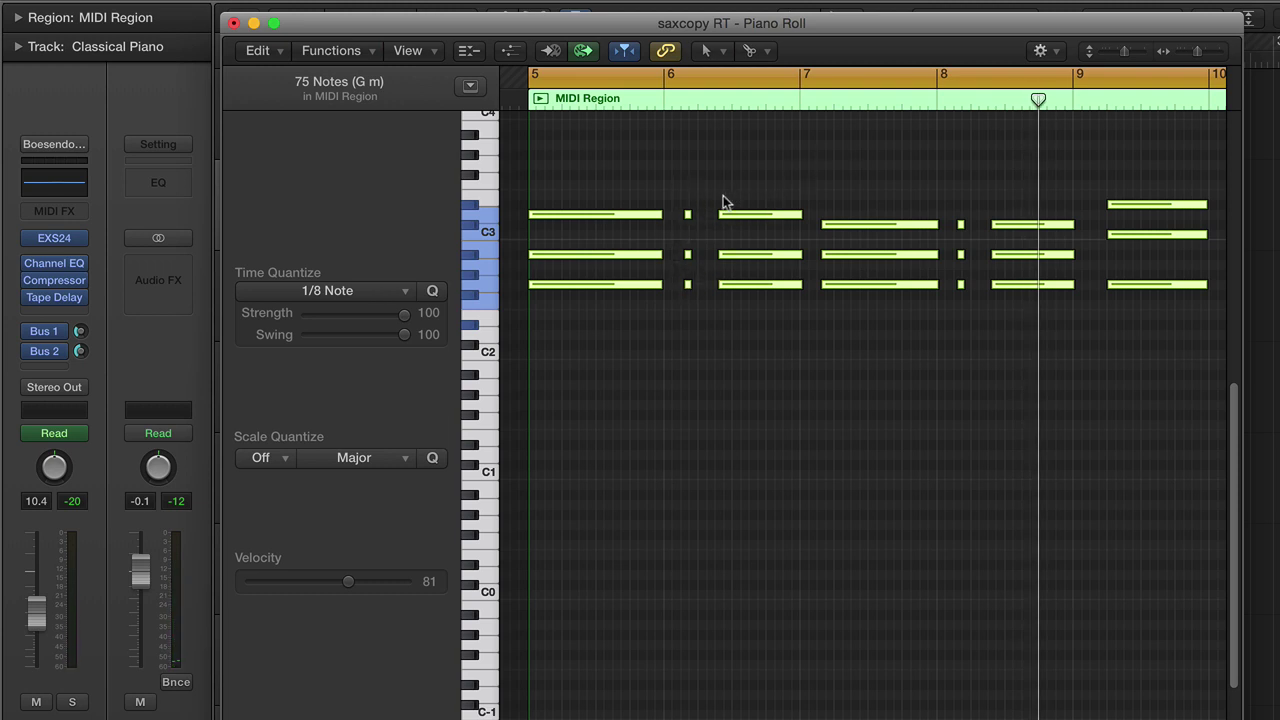
Step: Audition the second chord in bar 6 and the long chord in bar 7, and clear the note selection
click(724, 176)
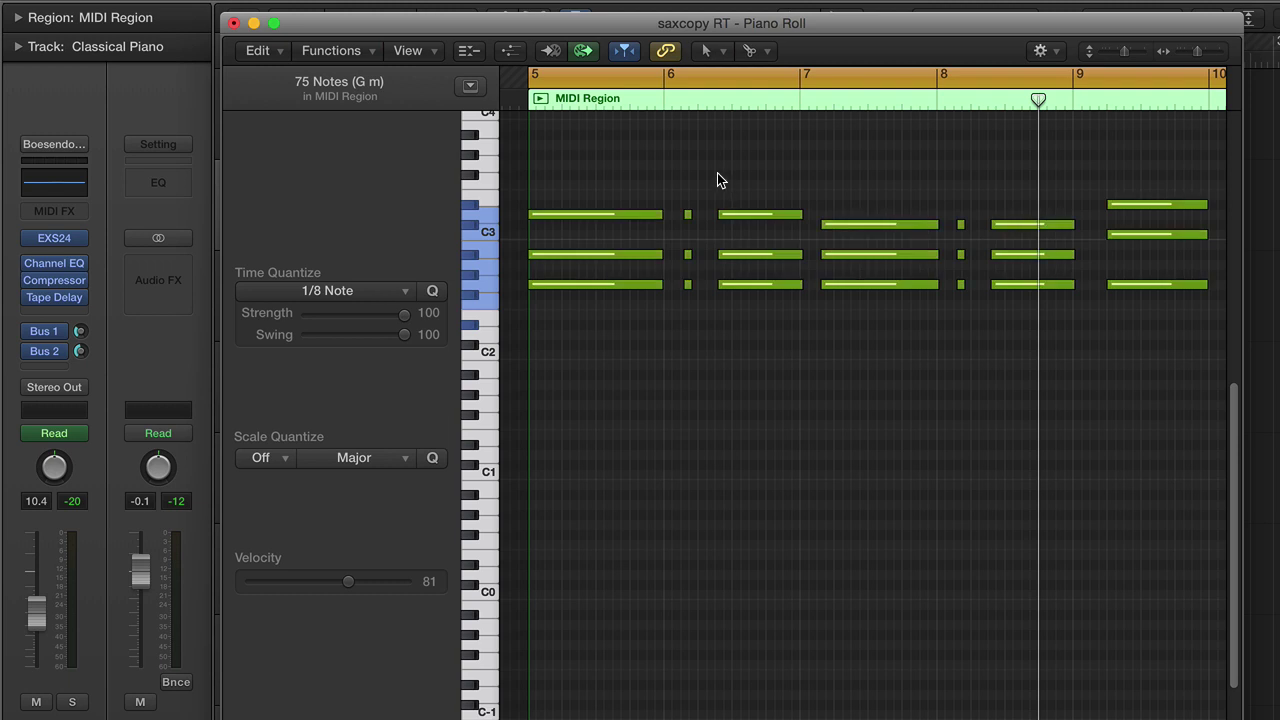
drag(710, 178, 771, 289)
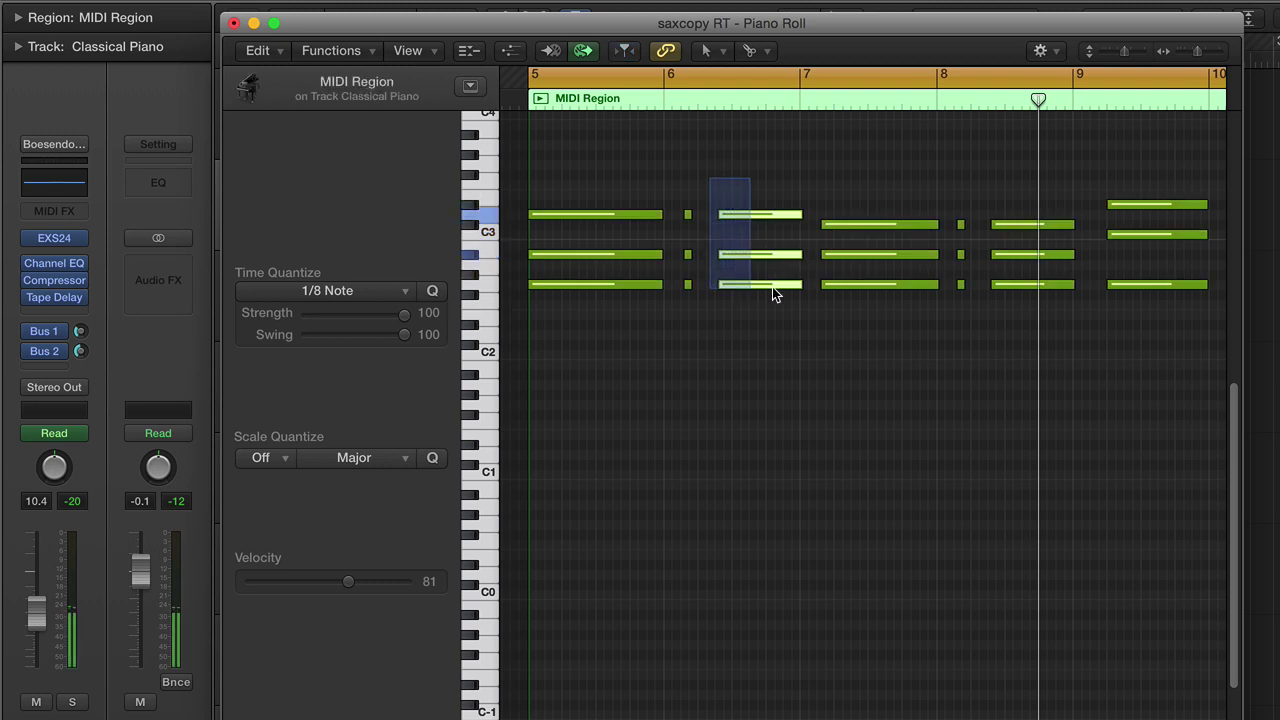
drag(836, 184, 894, 343)
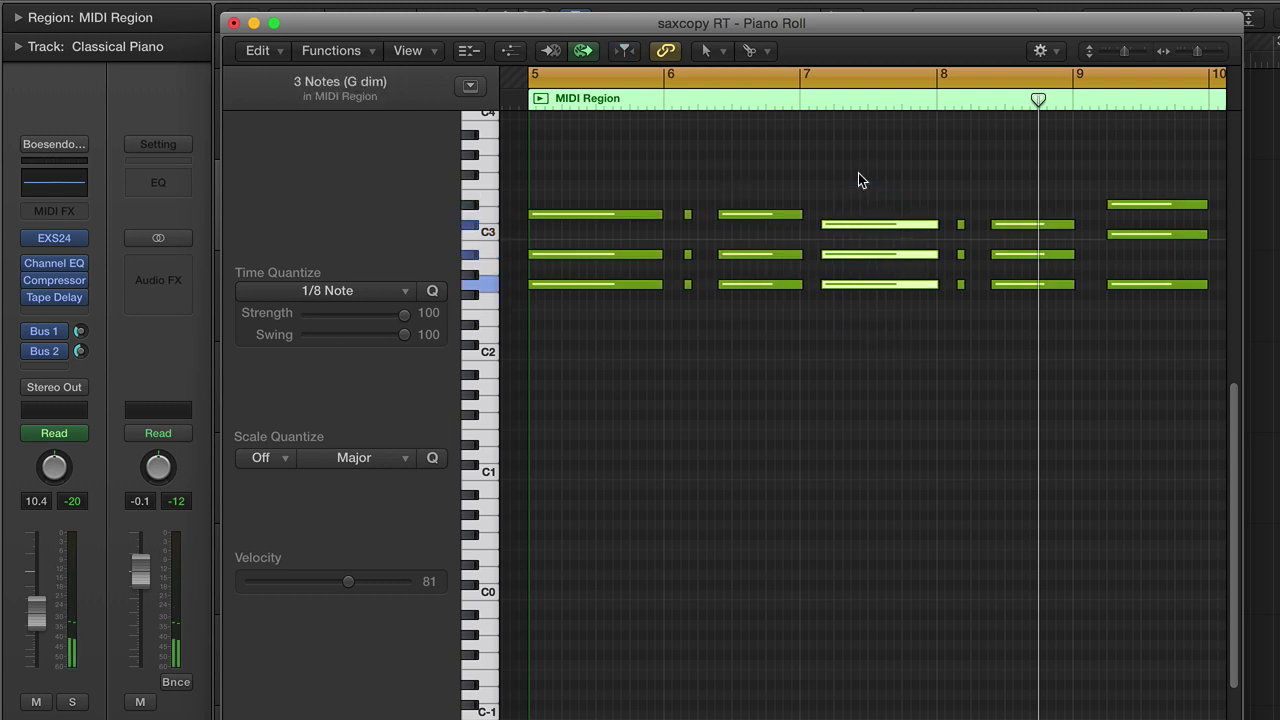
click(745, 221)
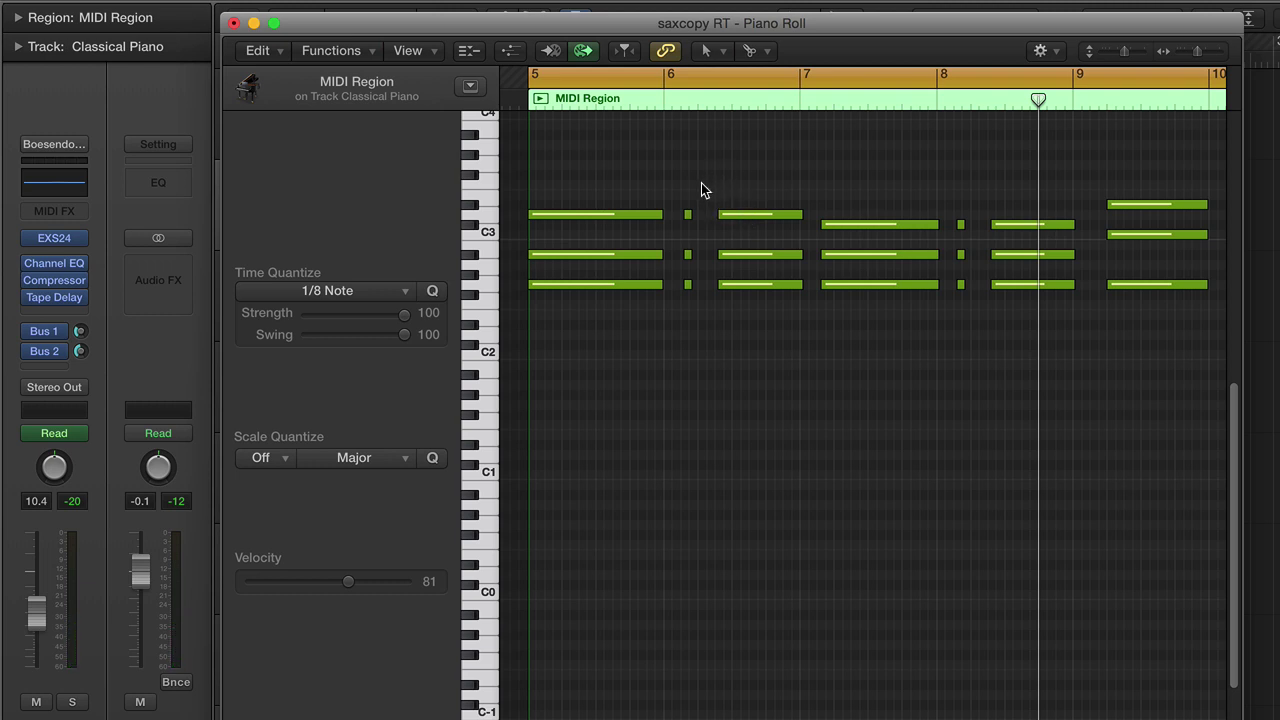
scroll(729, 185, right, 2)
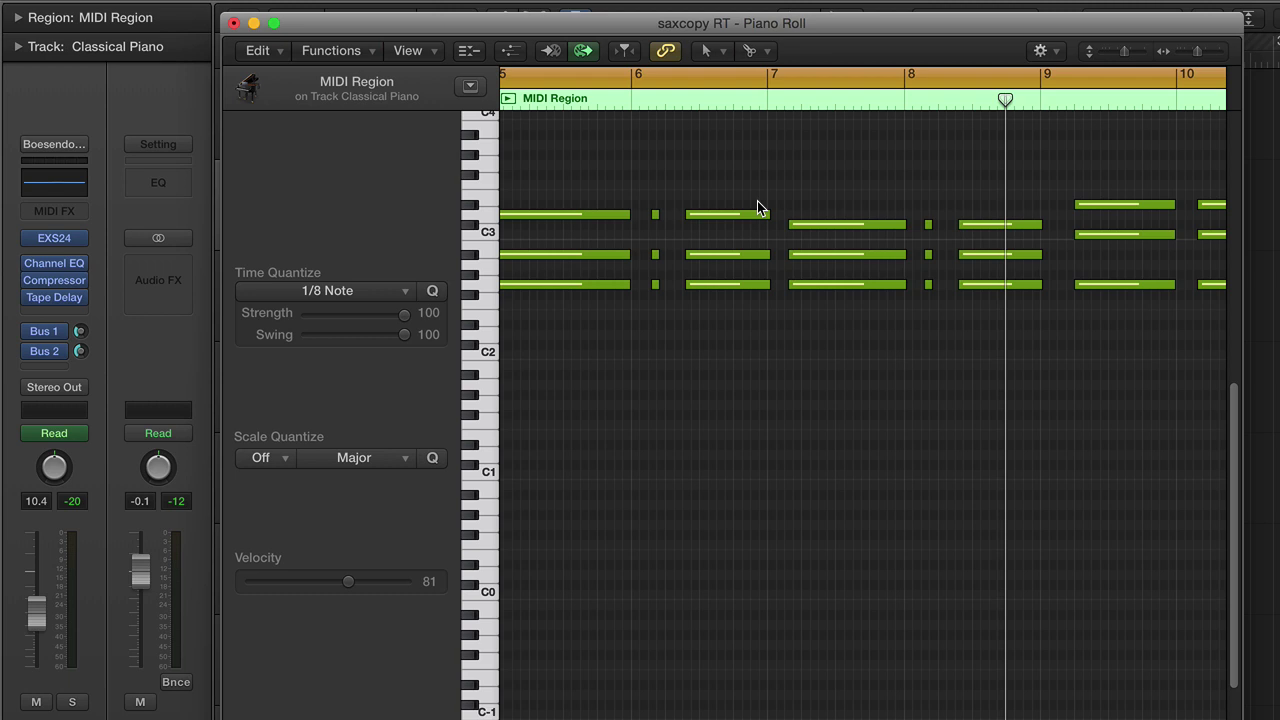
Step: Close the chord Piano Roll window and open the Upright Jazz Bass region on track 3 in the Piano Roll
key(super+w)
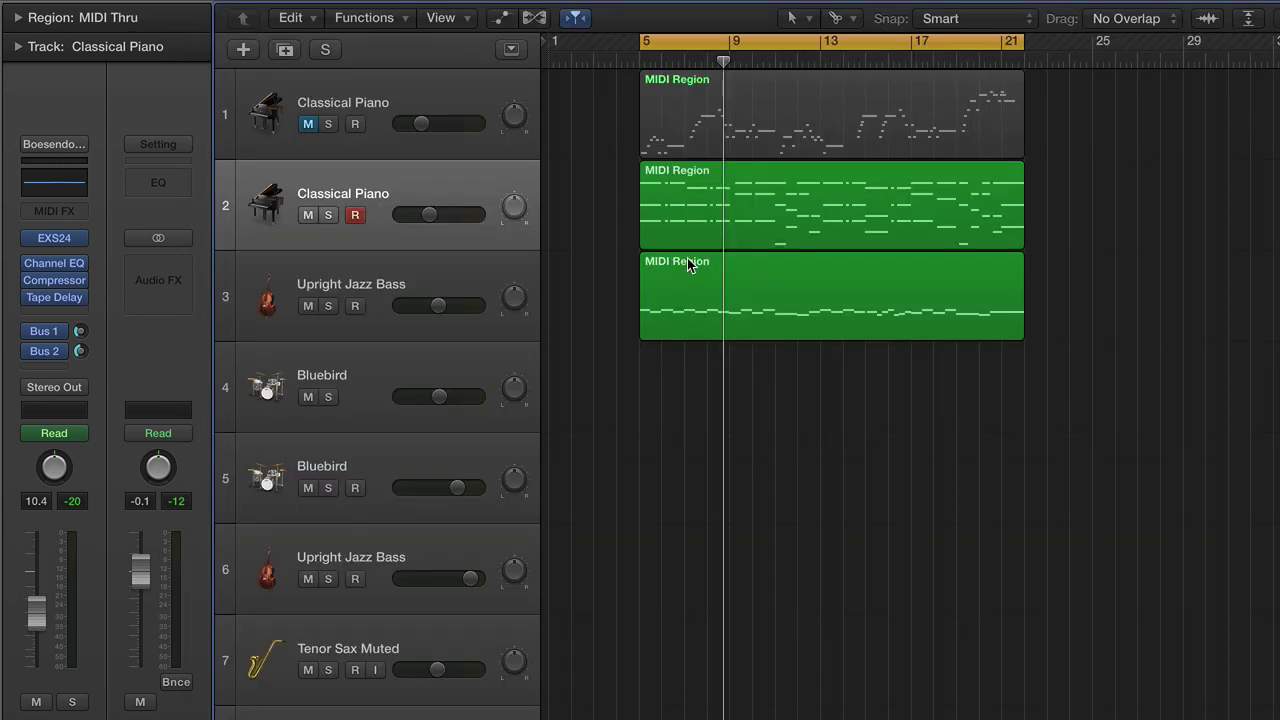
click(687, 263)
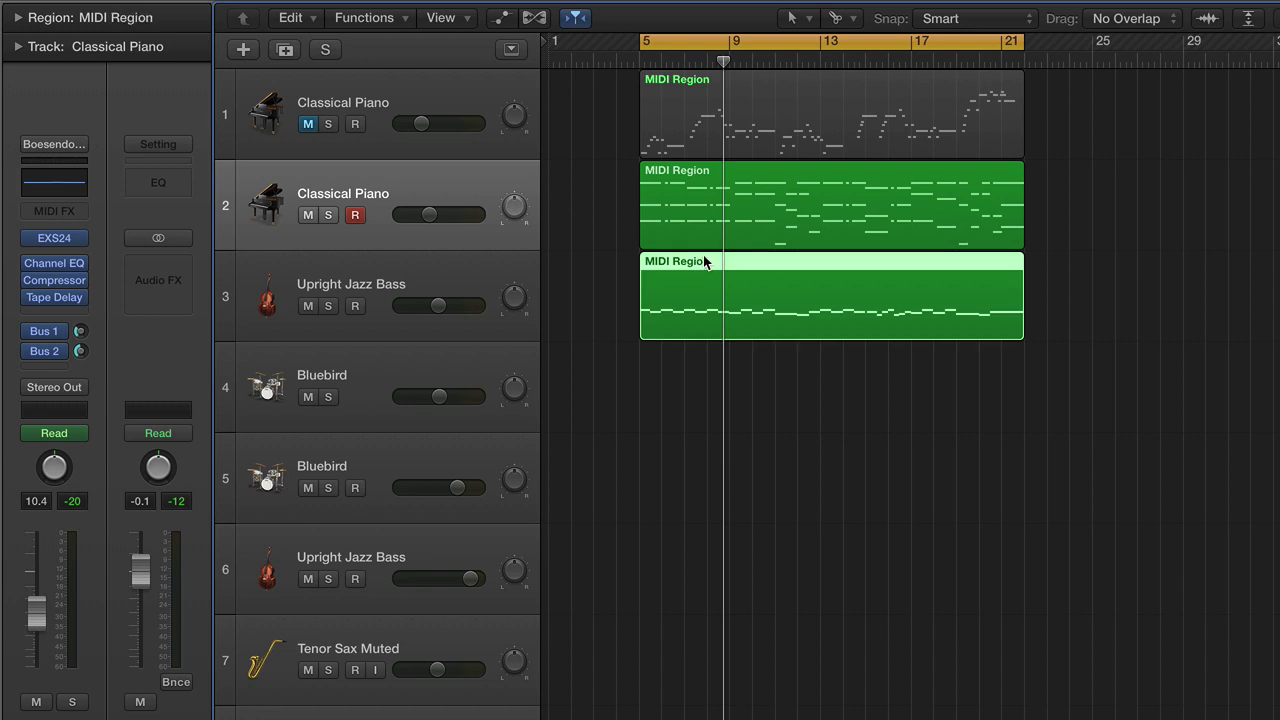
double_click(658, 287)
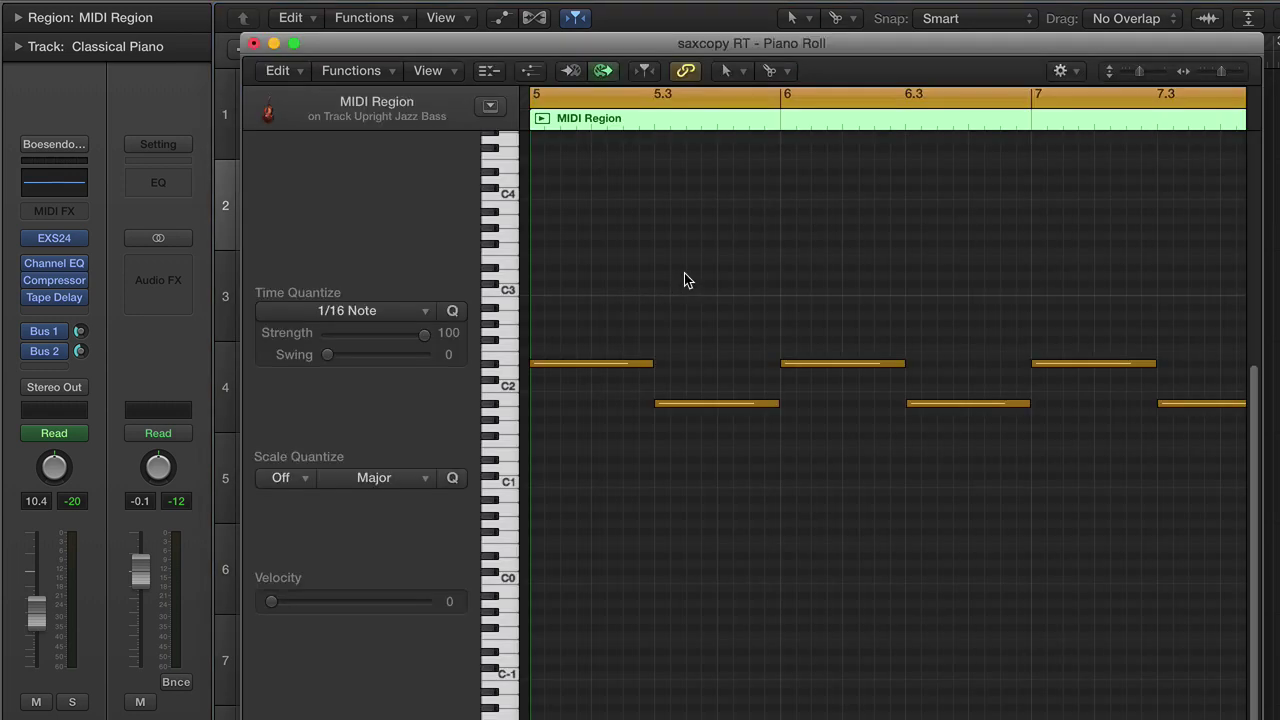
Step: Look through the Upright Jazz Bass notes from bar 5 to about bar 10
scroll(684, 273, down, 3)
scroll(684, 273, right, 2)
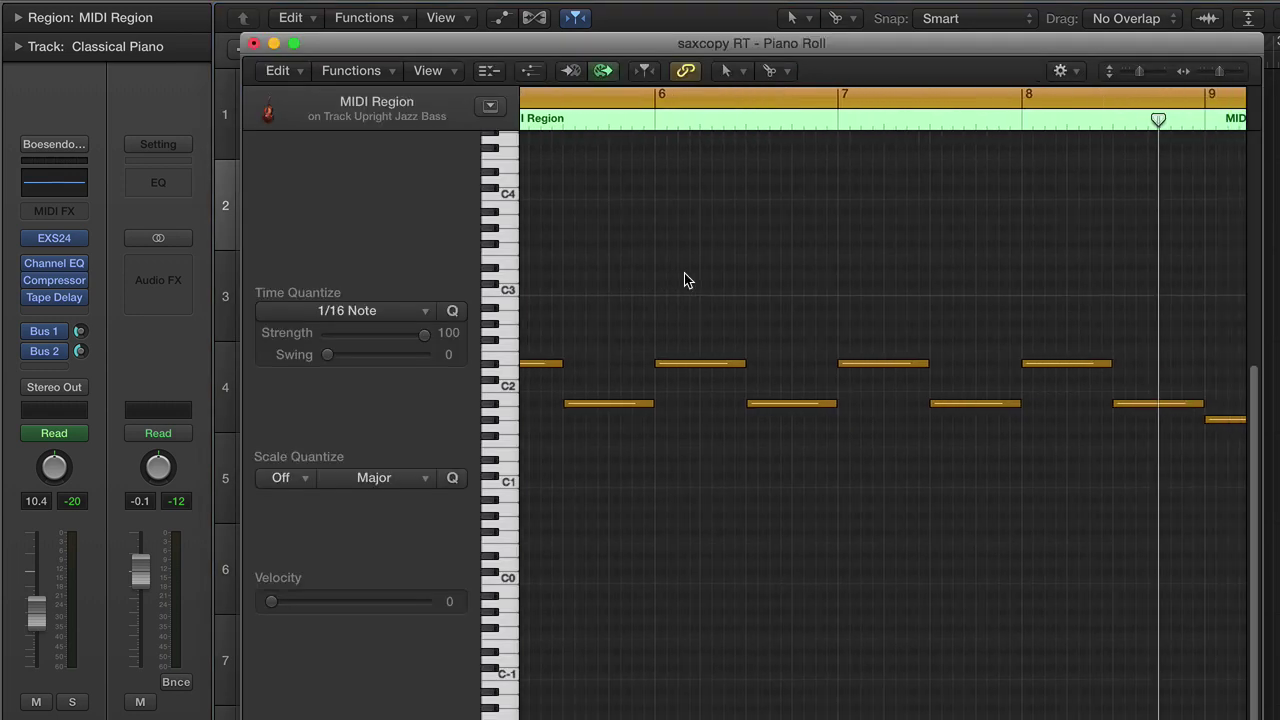
scroll(685, 275, right, 2)
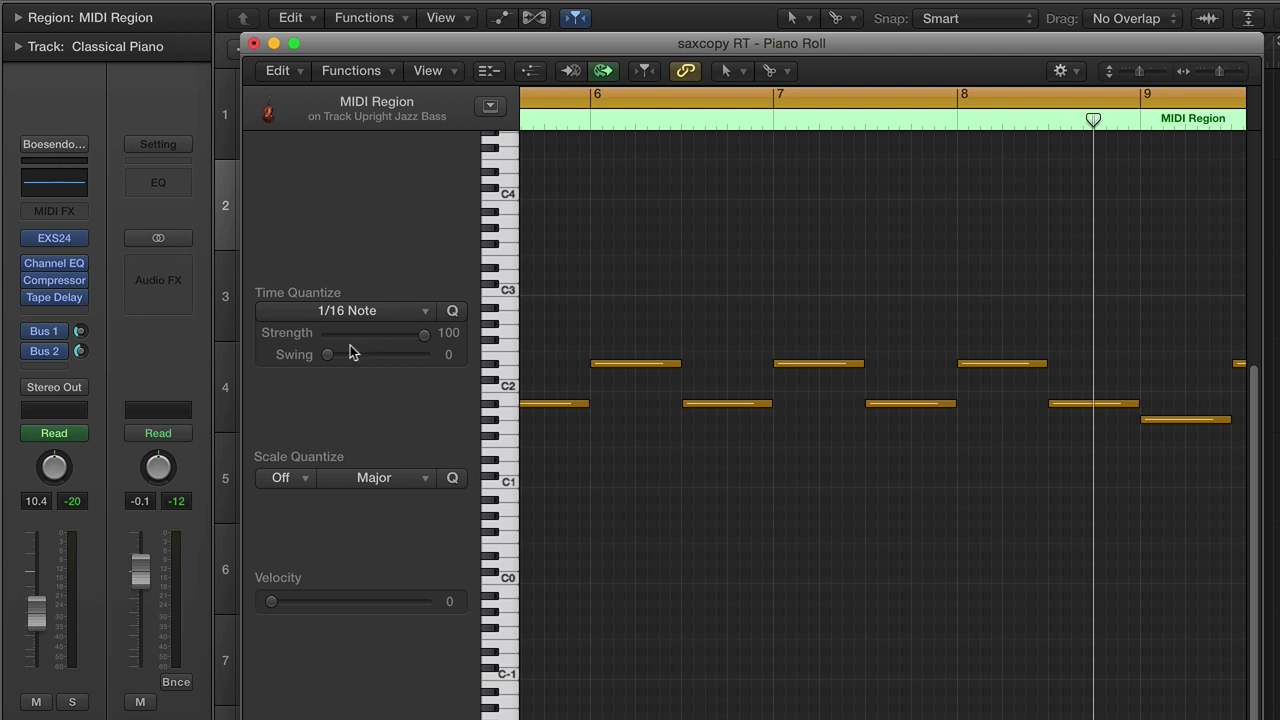
scroll(716, 293, right, 5)
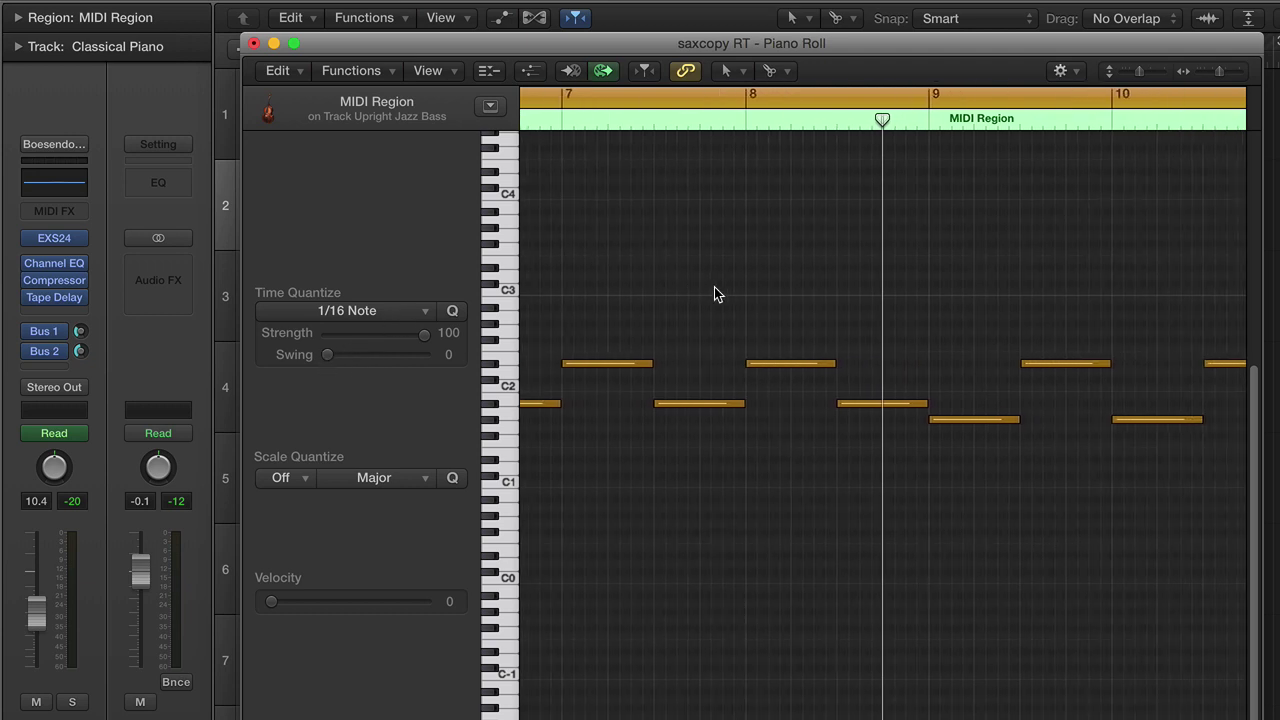
scroll(714, 287, right, 2)
scroll(714, 287, left, 10)
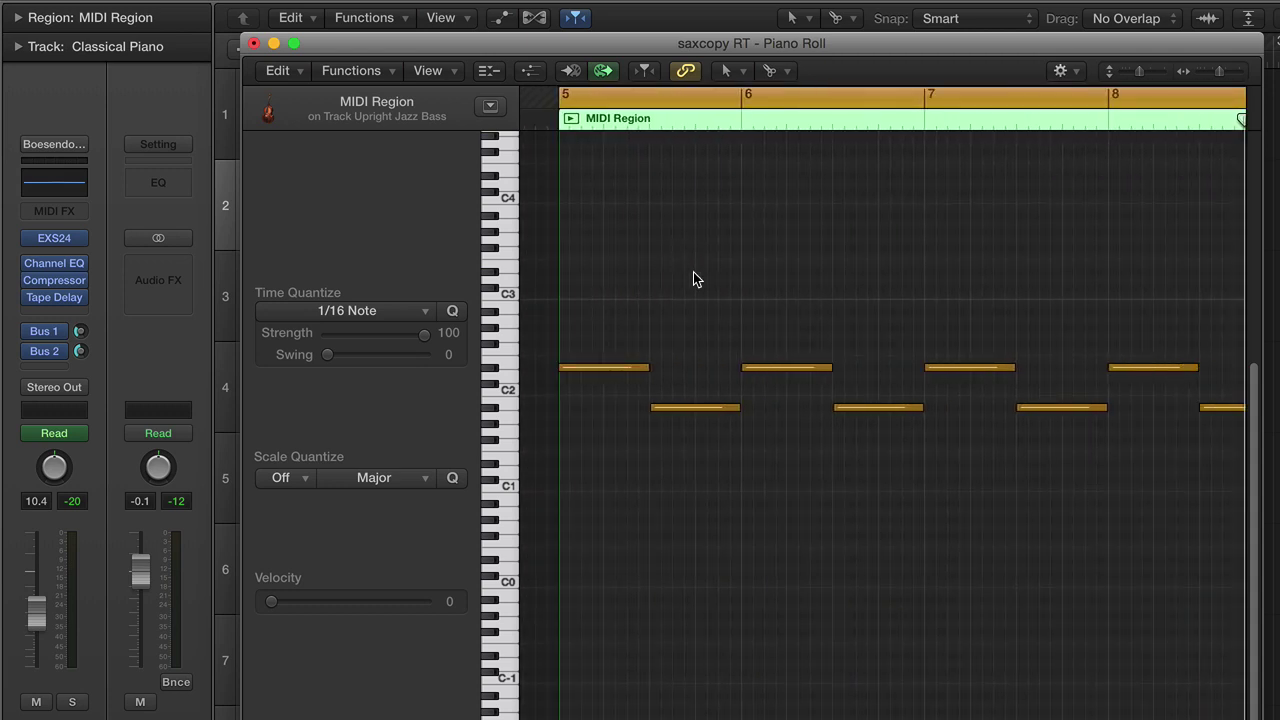
Step: Assign the Pointer Tool as the Piano Roll's primary tool and the Scissors Tool as its secondary tool
click(787, 71)
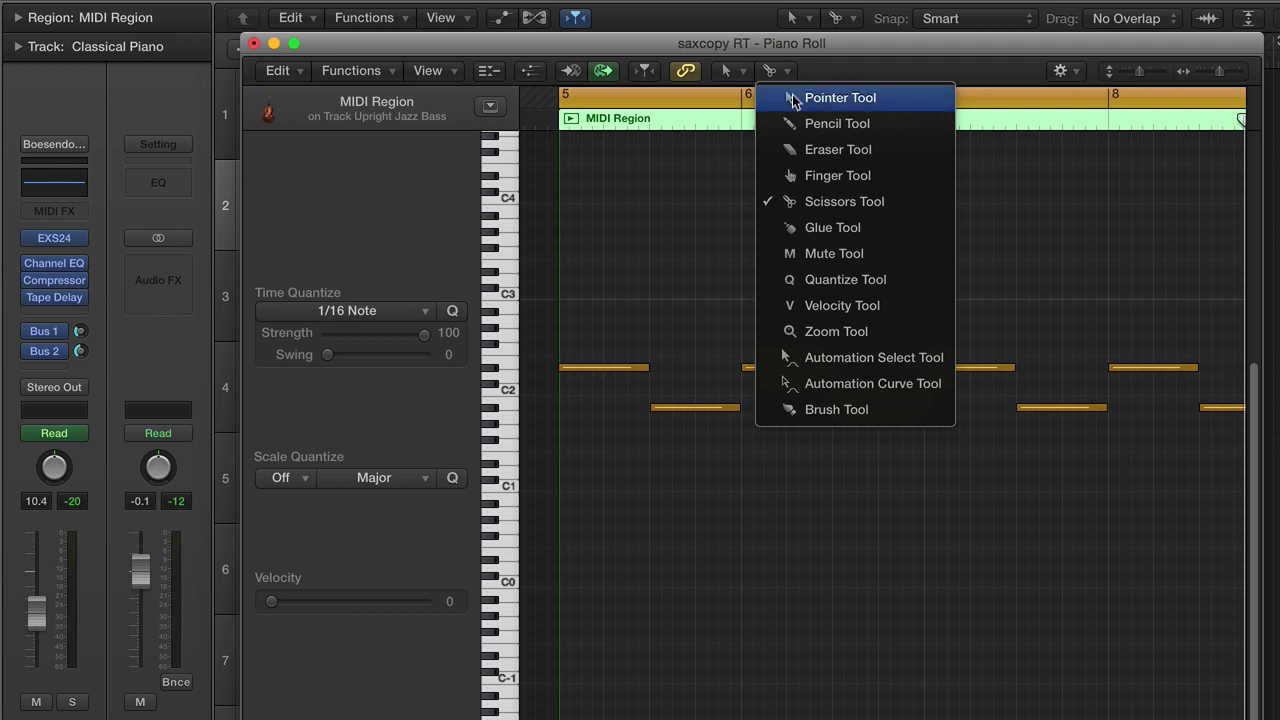
click(808, 202)
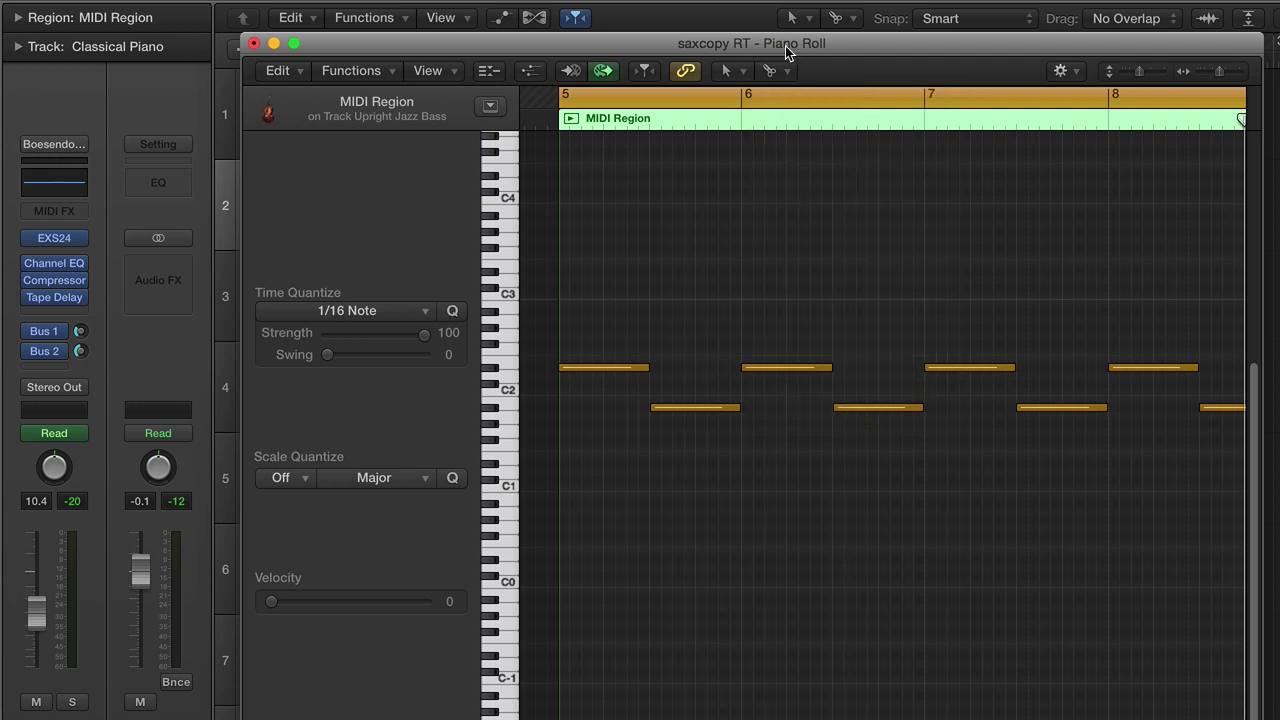
drag(785, 46, 786, 61)
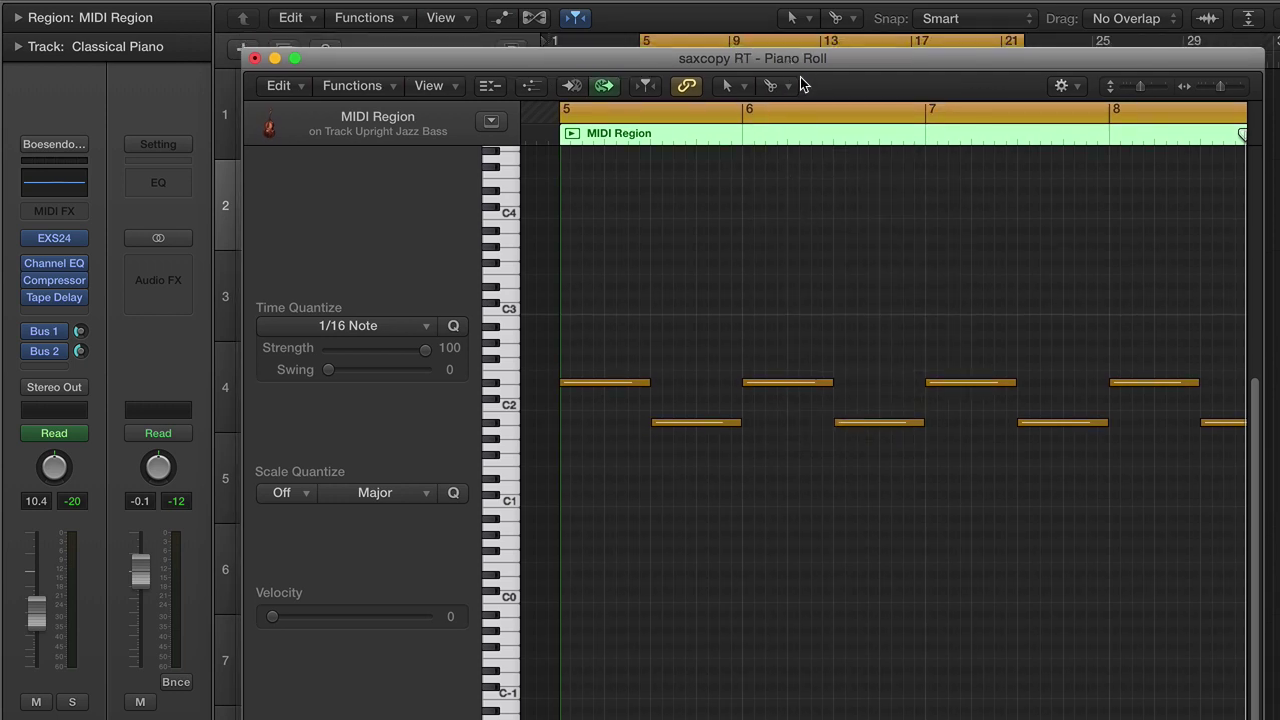
click(737, 85)
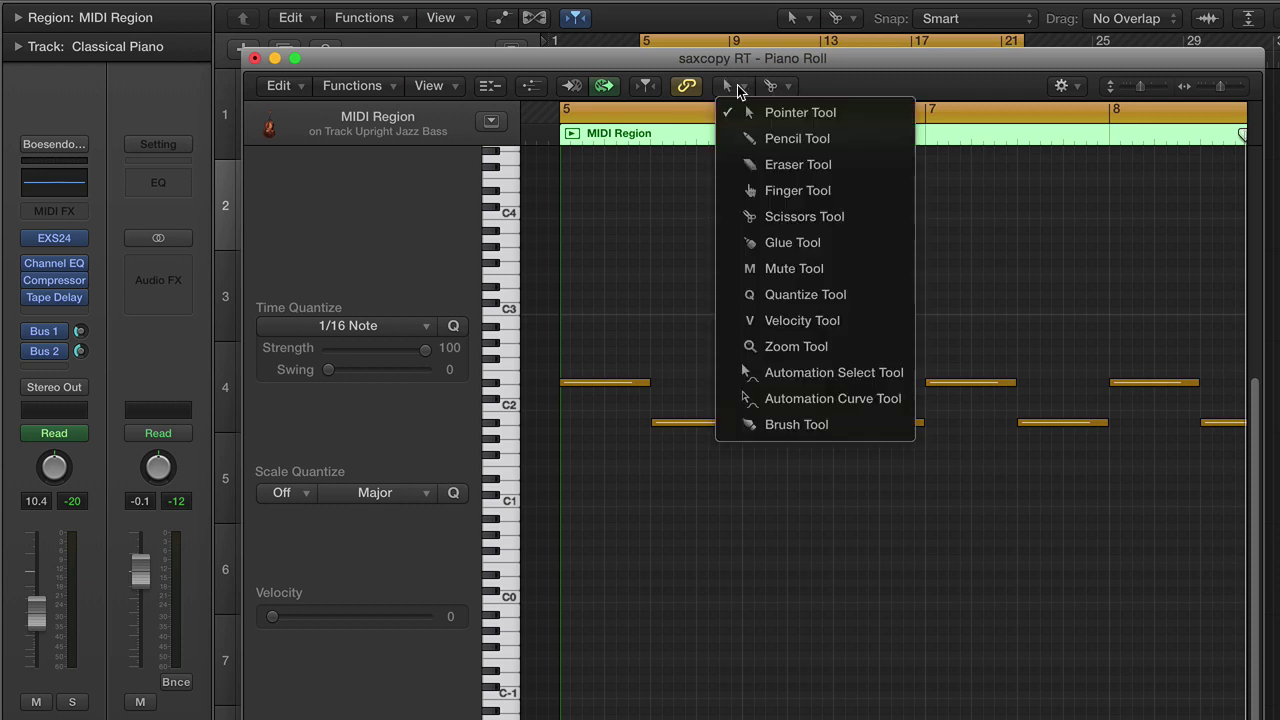
click(737, 87)
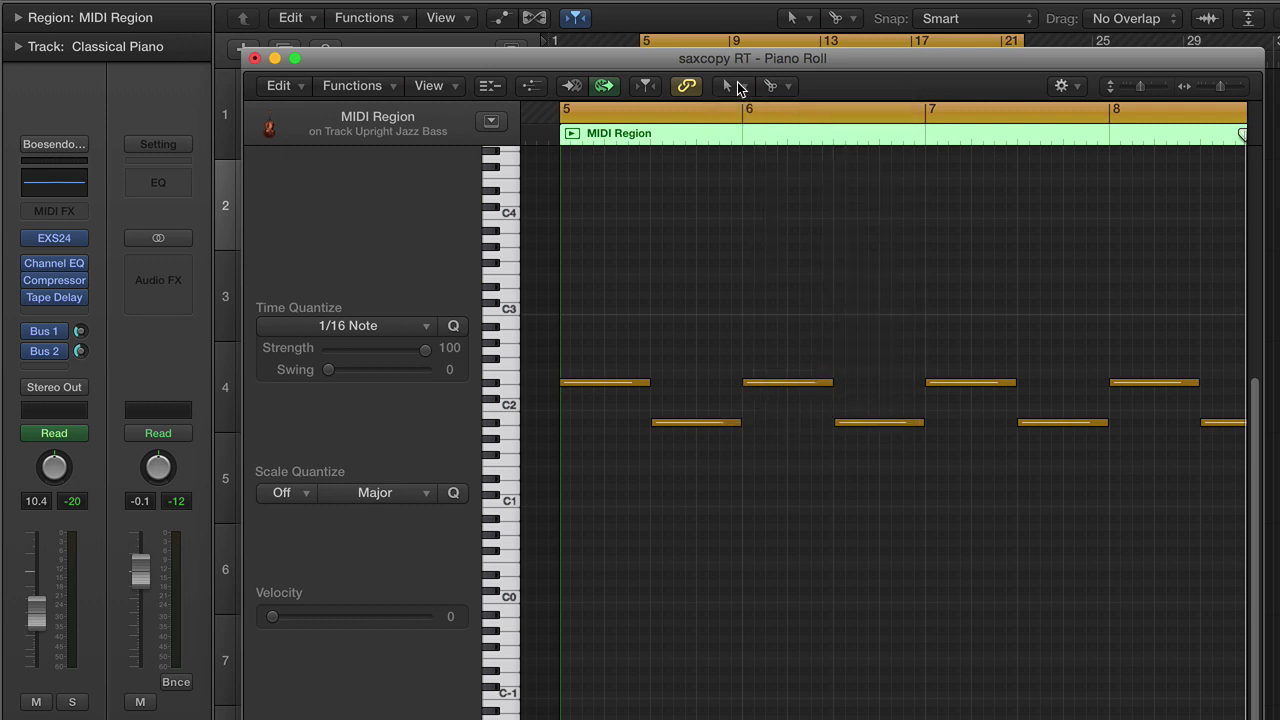
click(785, 86)
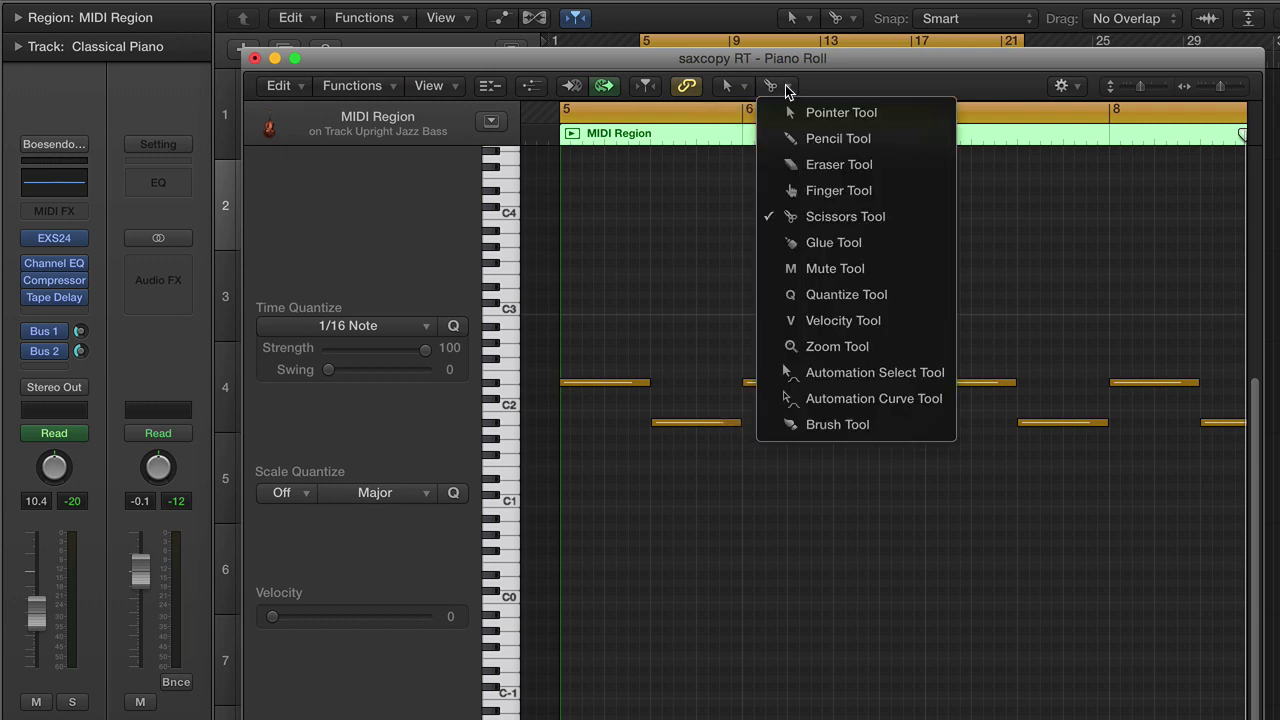
click(807, 236)
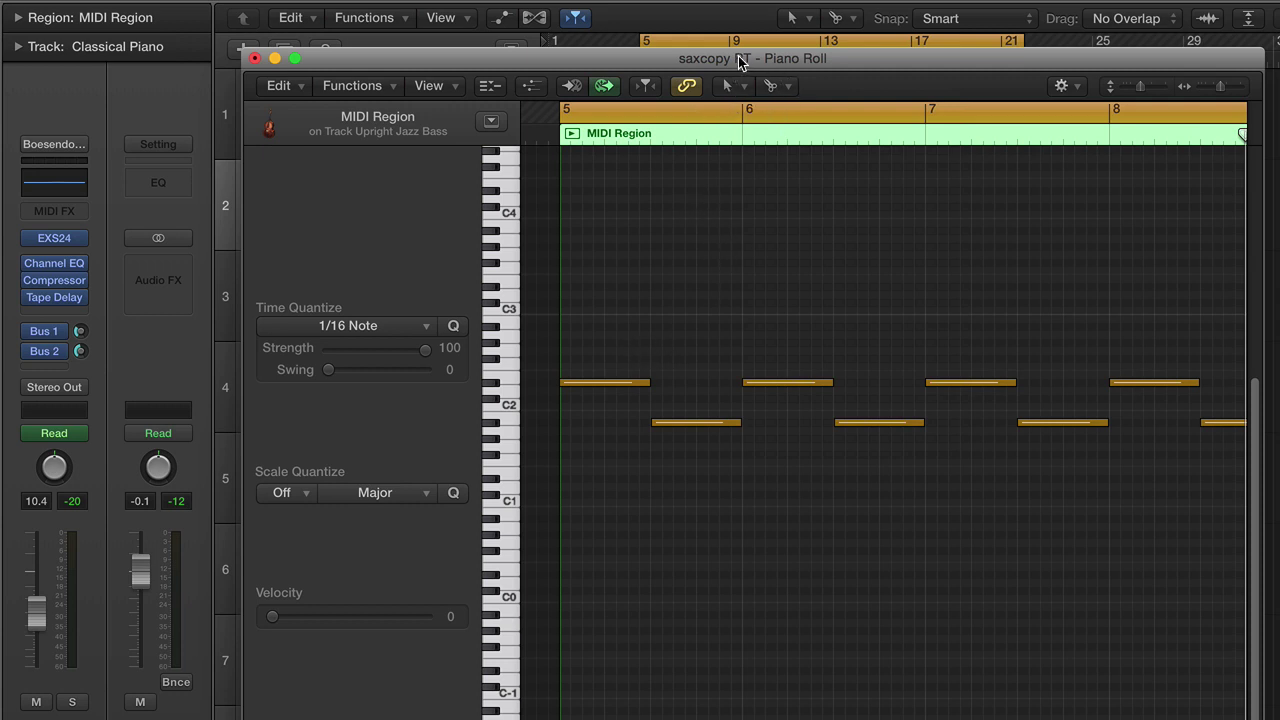
Step: Split the first bass note in bar 5 near its end, at about 5 2 3 221, using the Scissors Tool
scroll(623, 328, down, 3)
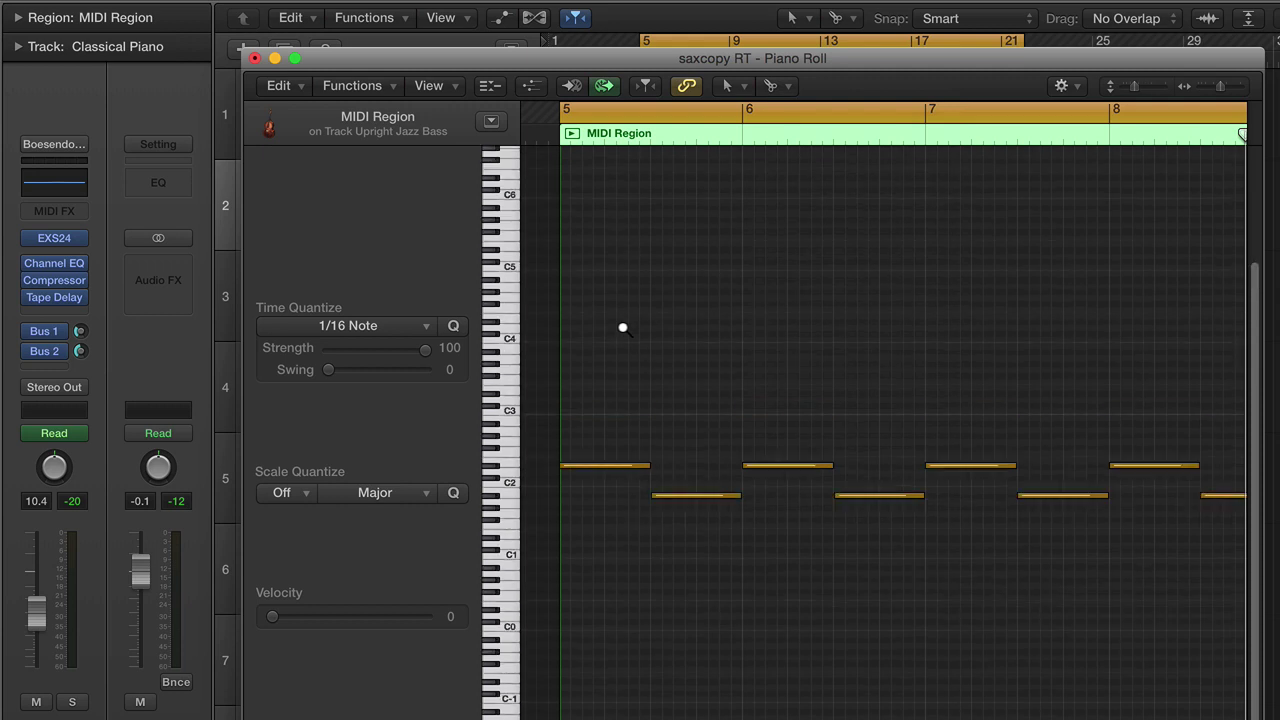
scroll(623, 328, up, 8)
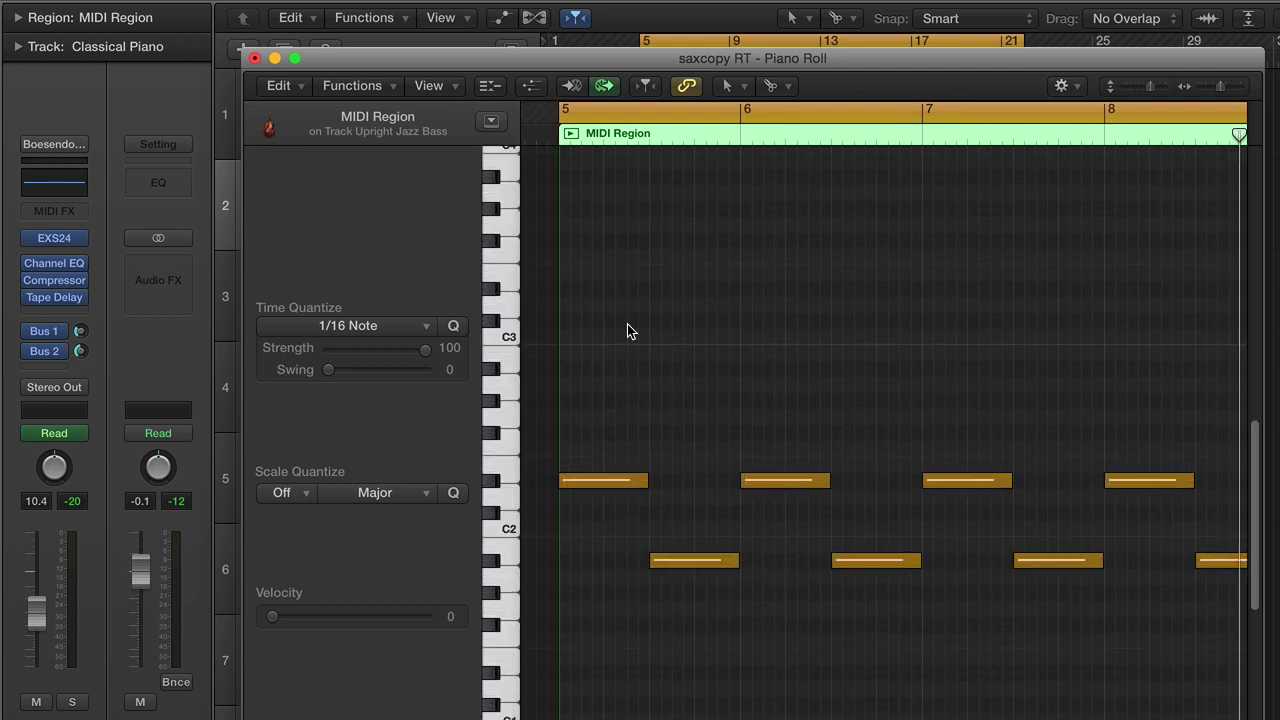
scroll(627, 324, down, 3)
scroll(627, 326, left, 3)
scroll(627, 324, right, 1)
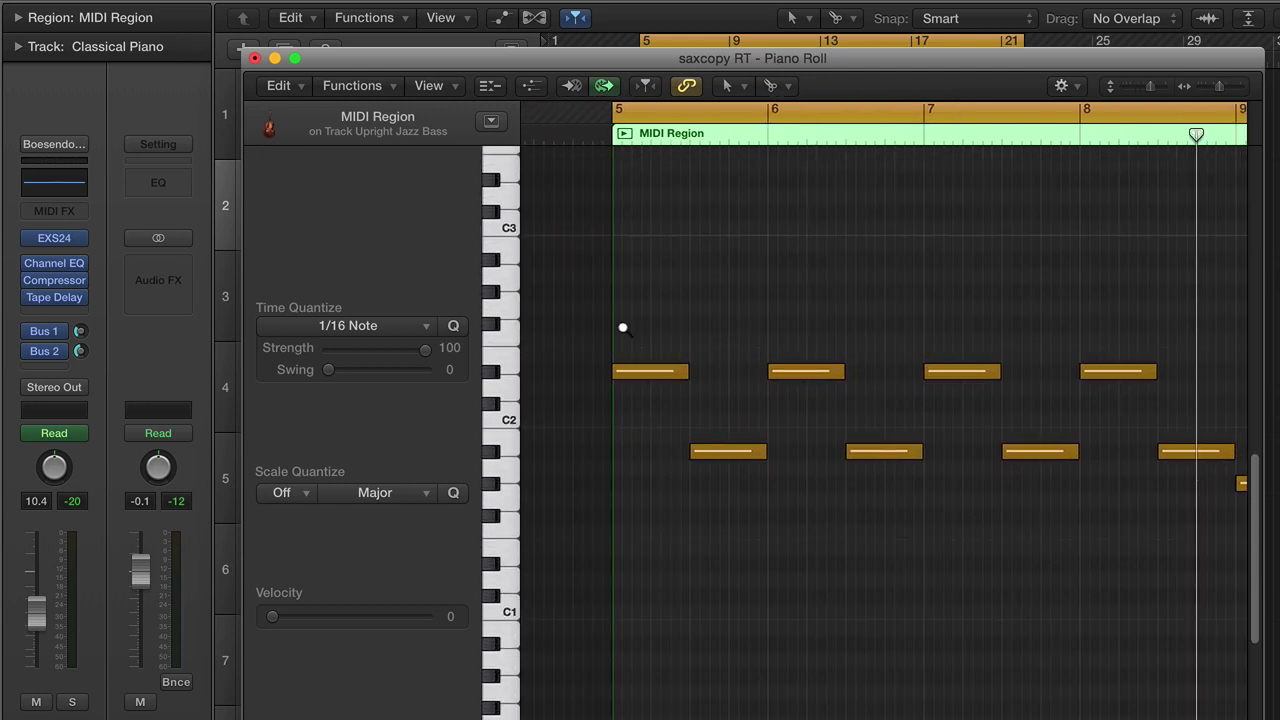
scroll(627, 324, right, 4)
scroll(627, 324, left, 5)
scroll(627, 324, up, 2)
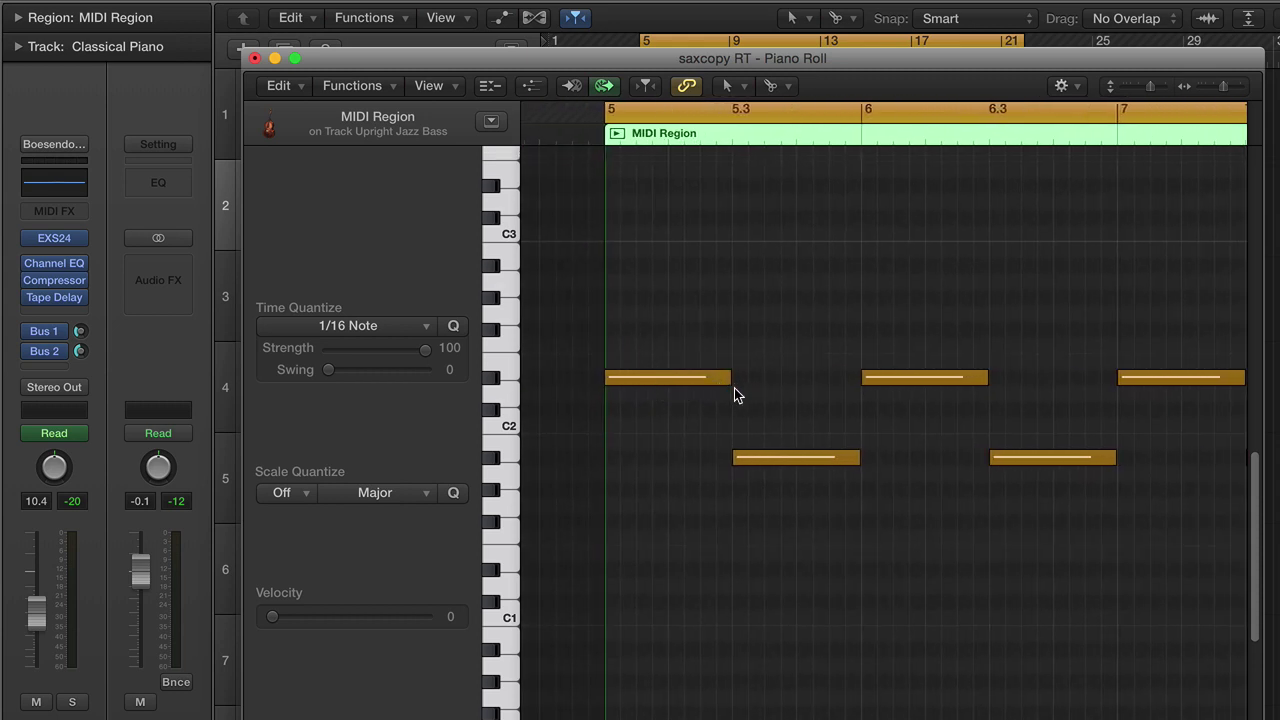
mouse_move(719, 382)
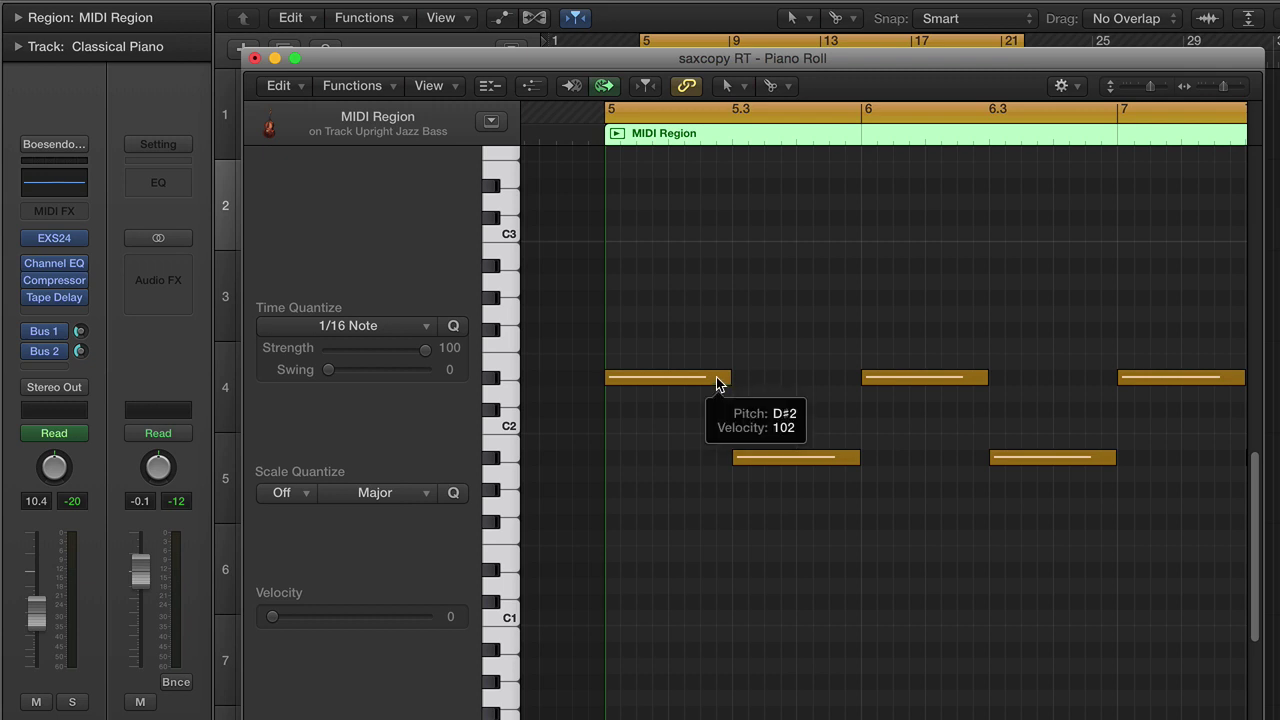
click(716, 380)
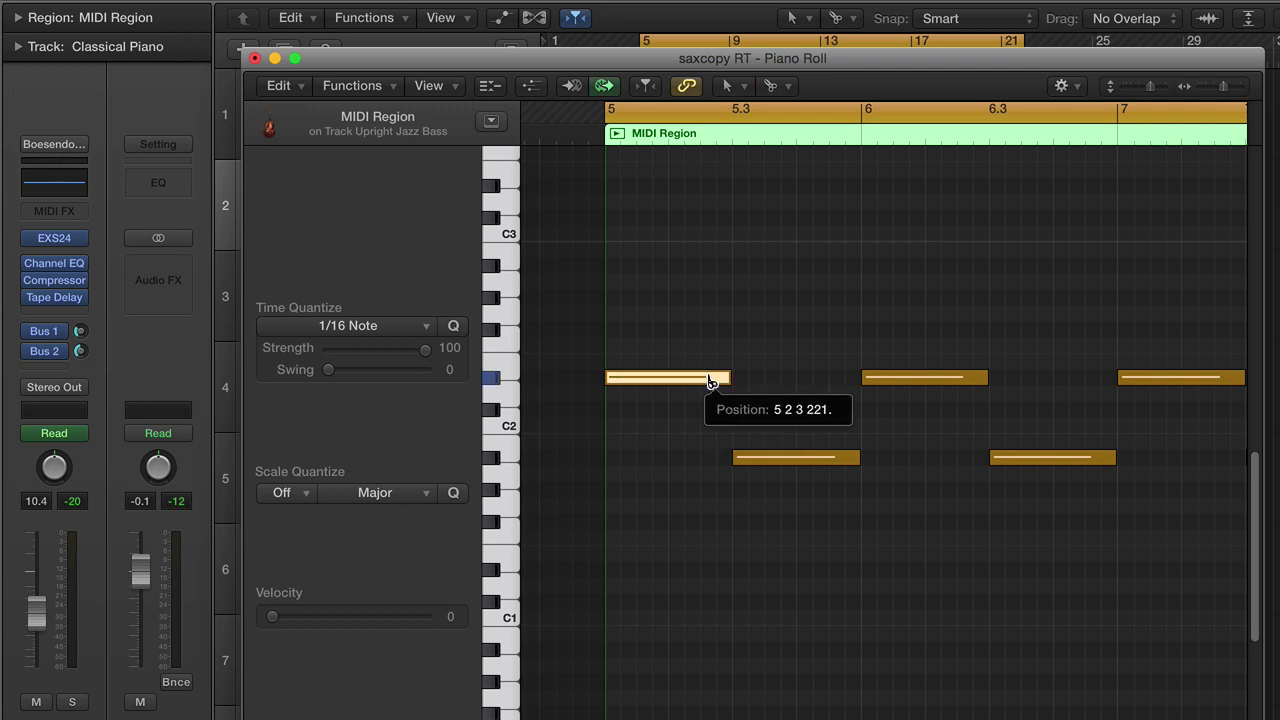
drag(789, 396, 788, 396)
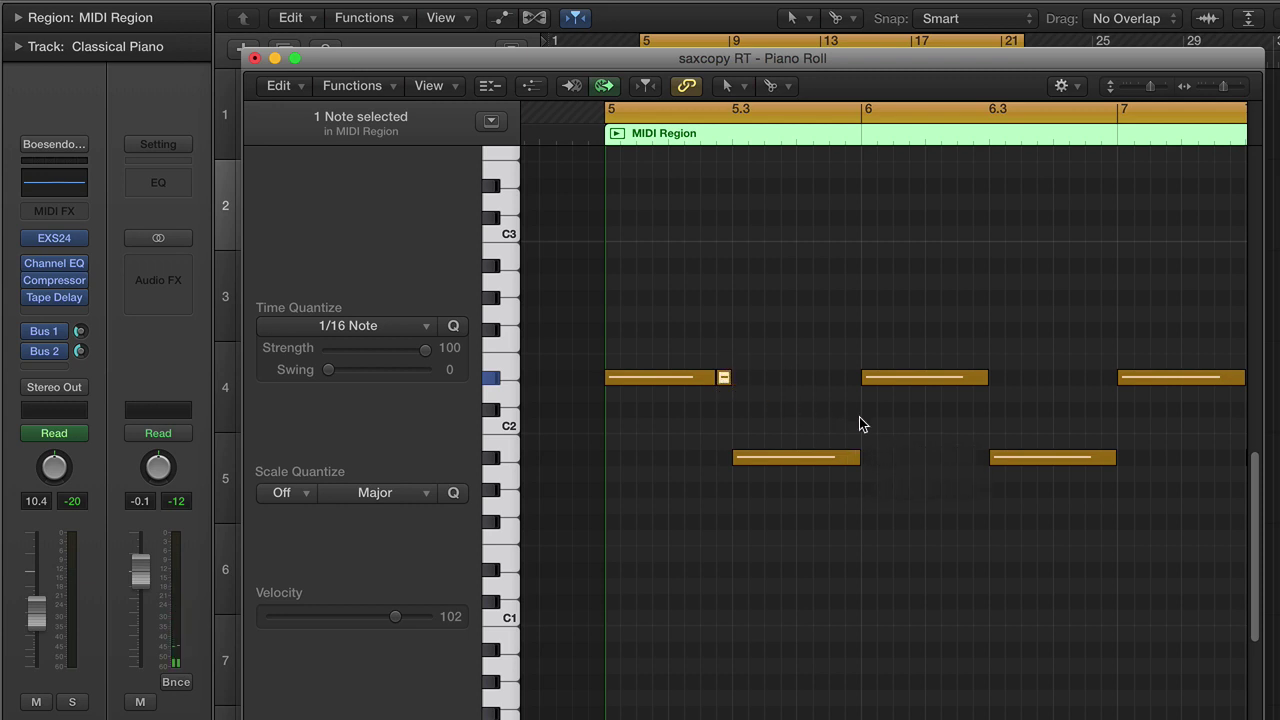
Step: Examine the bass notes between bars 5 and 9 for further places to split off short notes
scroll(893, 420, right, 2)
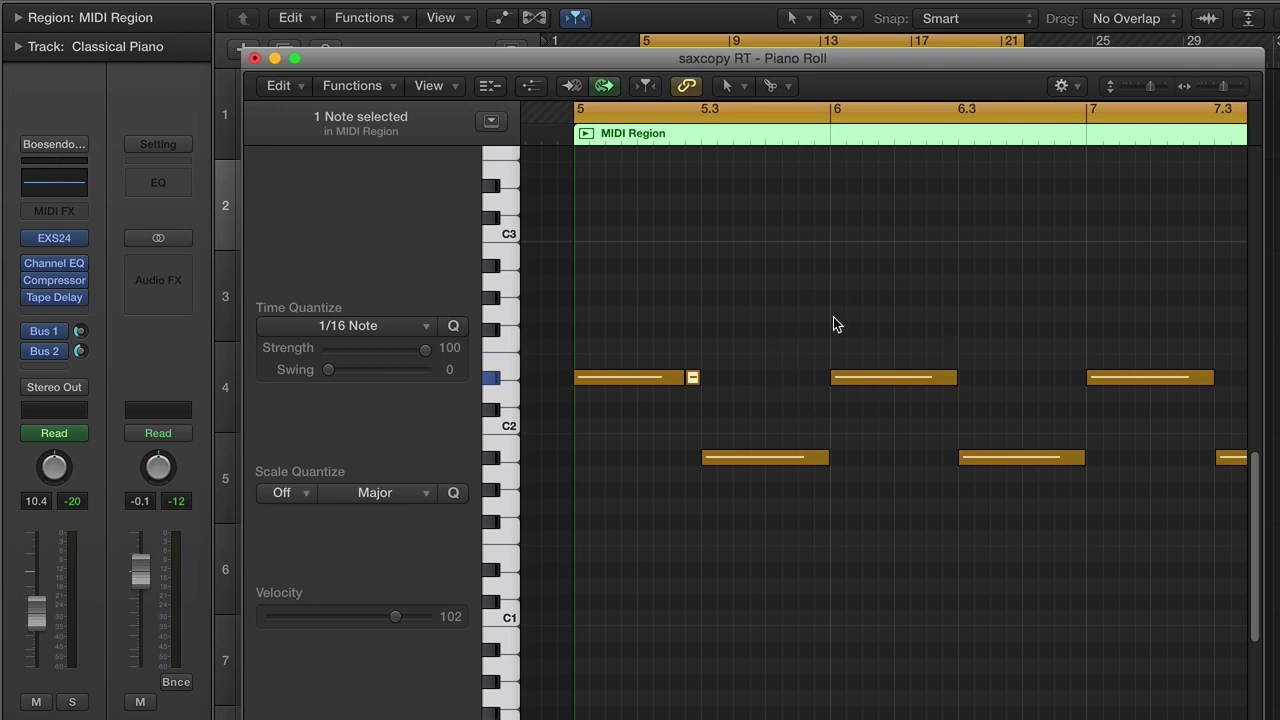
scroll(833, 320, right, 3)
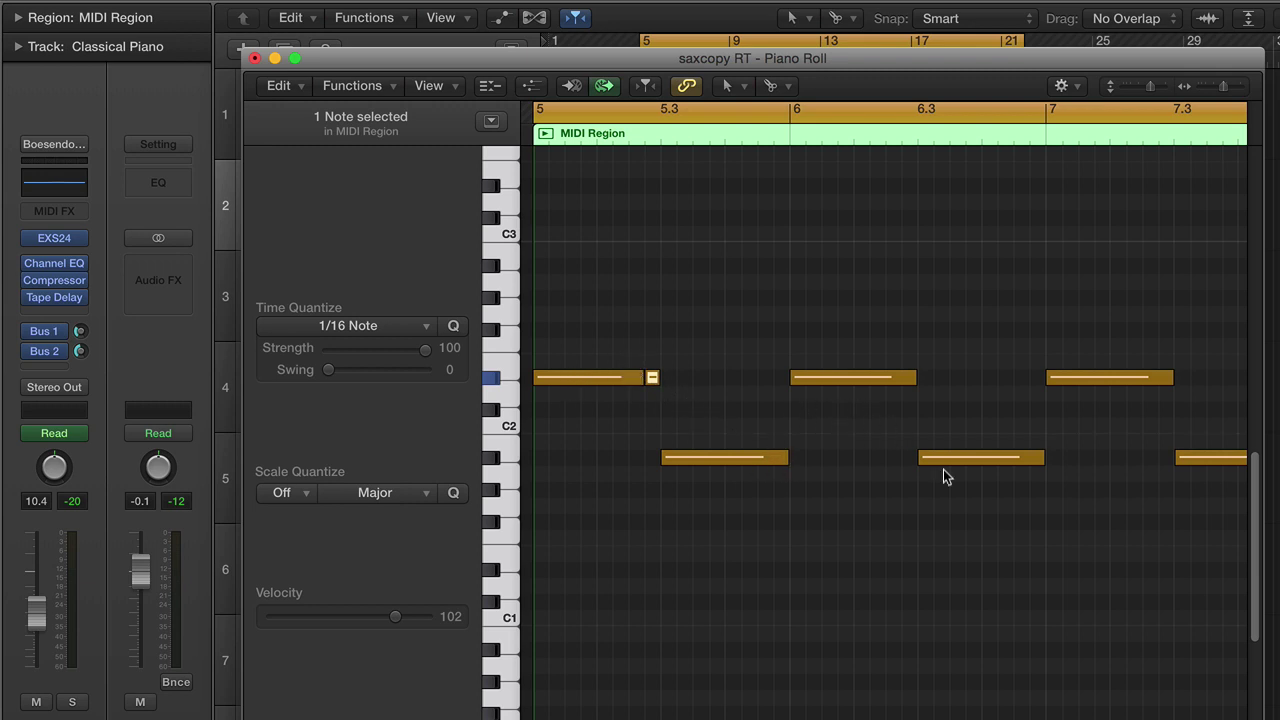
scroll(955, 358, right, 3)
scroll(955, 358, left, 5)
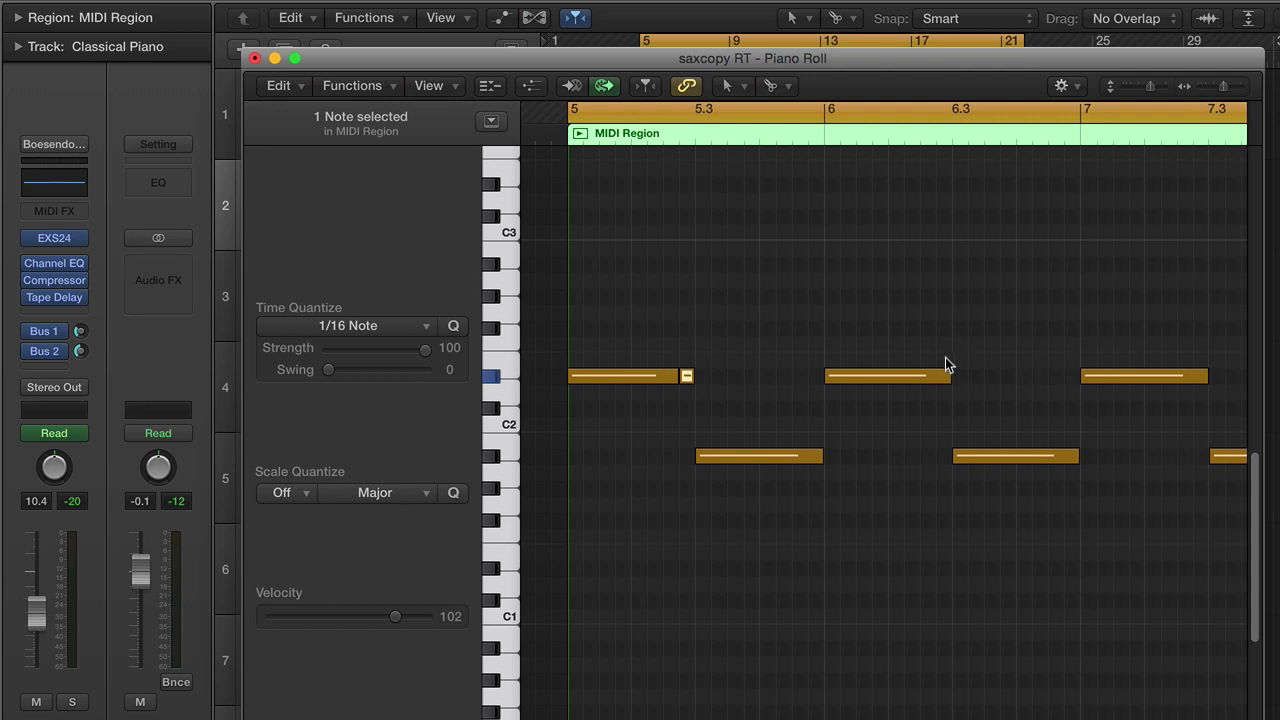
scroll(967, 340, right, 3)
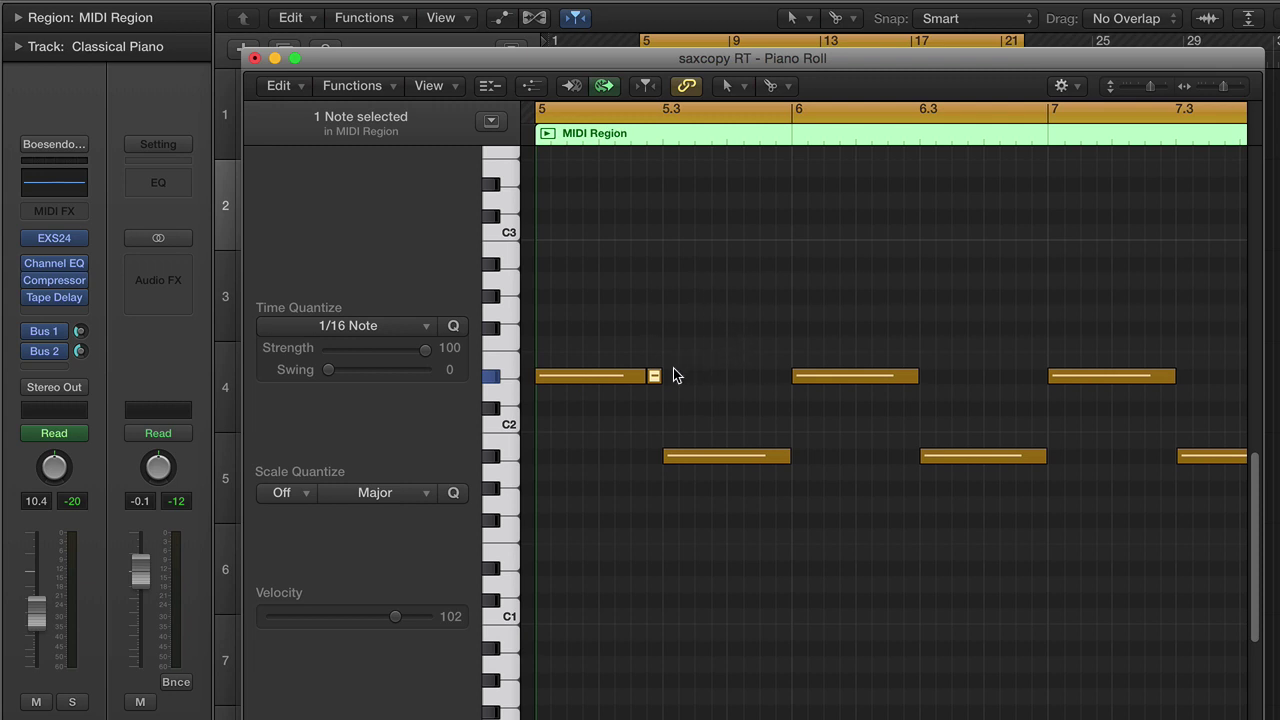
scroll(677, 372, right, 5)
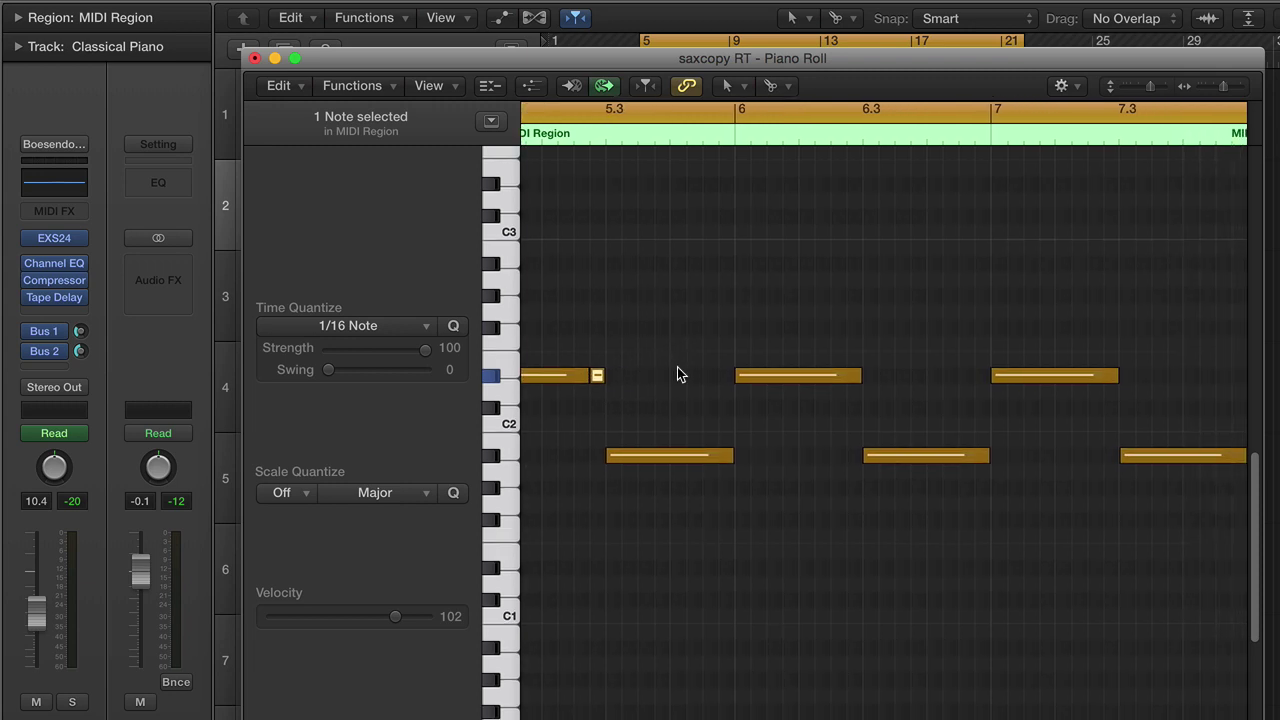
scroll(677, 372, right, 10)
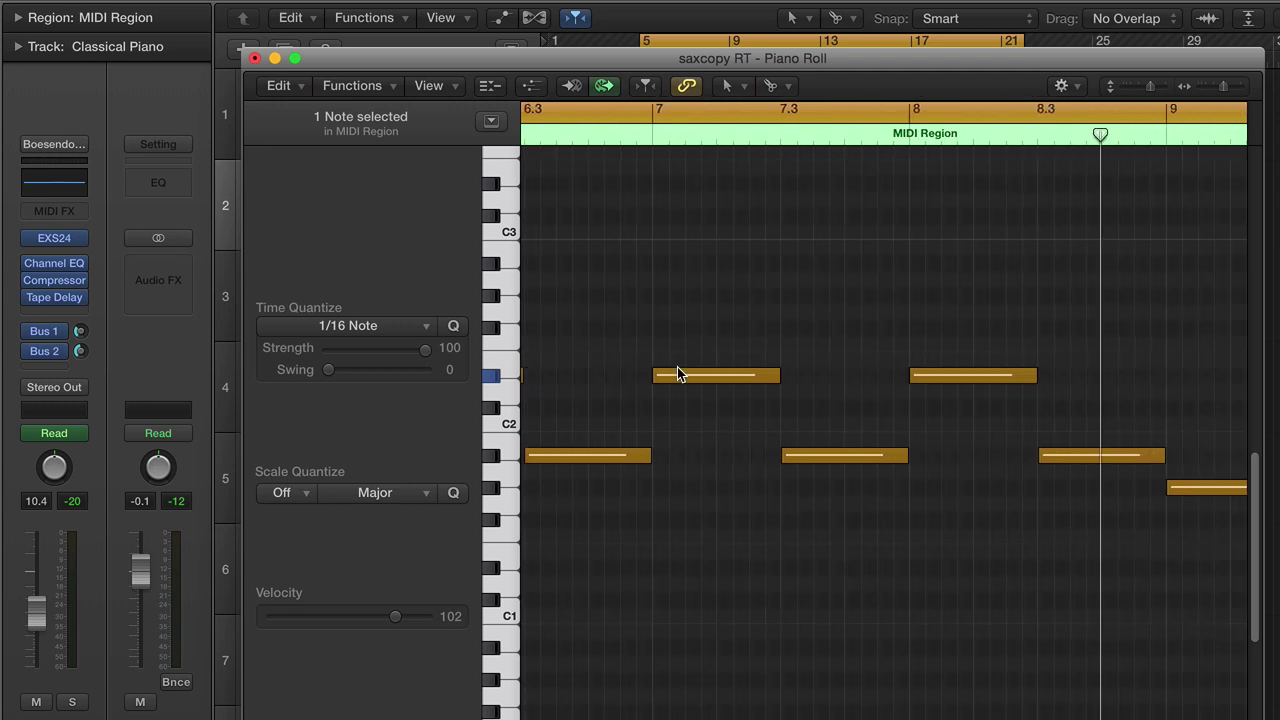
scroll(677, 372, left, 12)
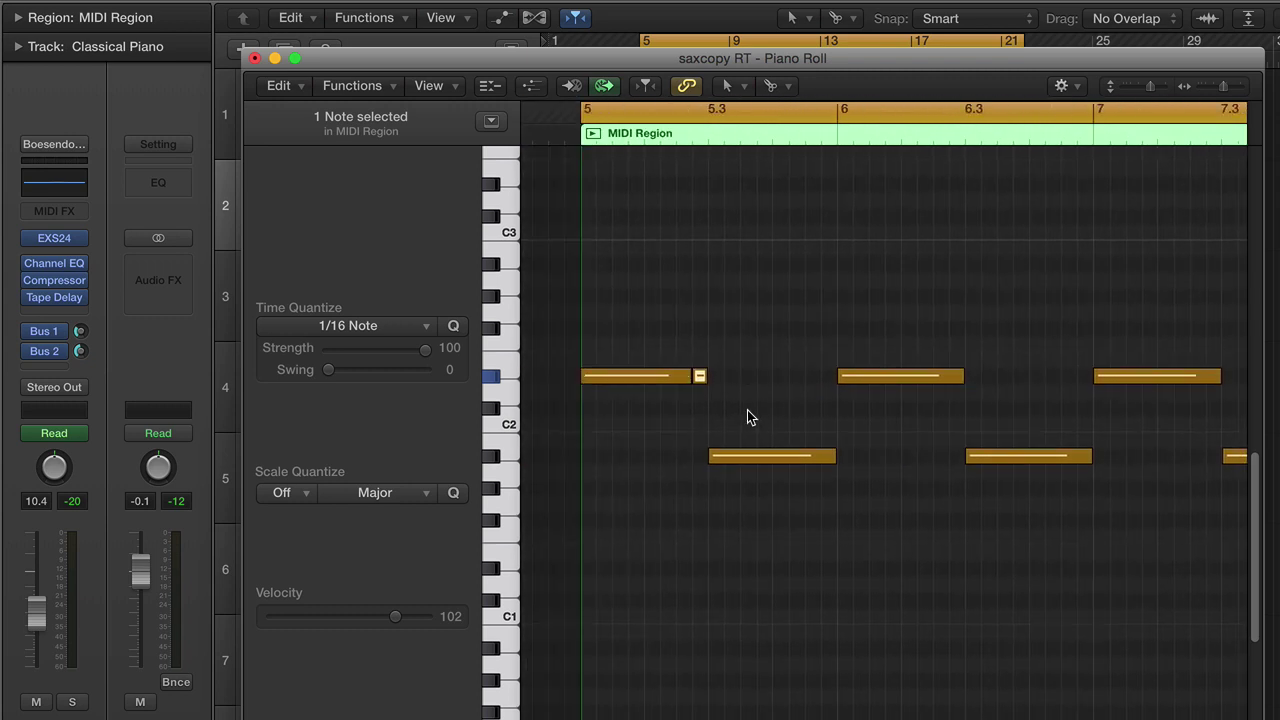
Step: Split the second bass note of bar 5 at 5 4 4 20, the first of bar 6 at 6 2 3 224, and the first of bar 7 near its end
click(822, 458)
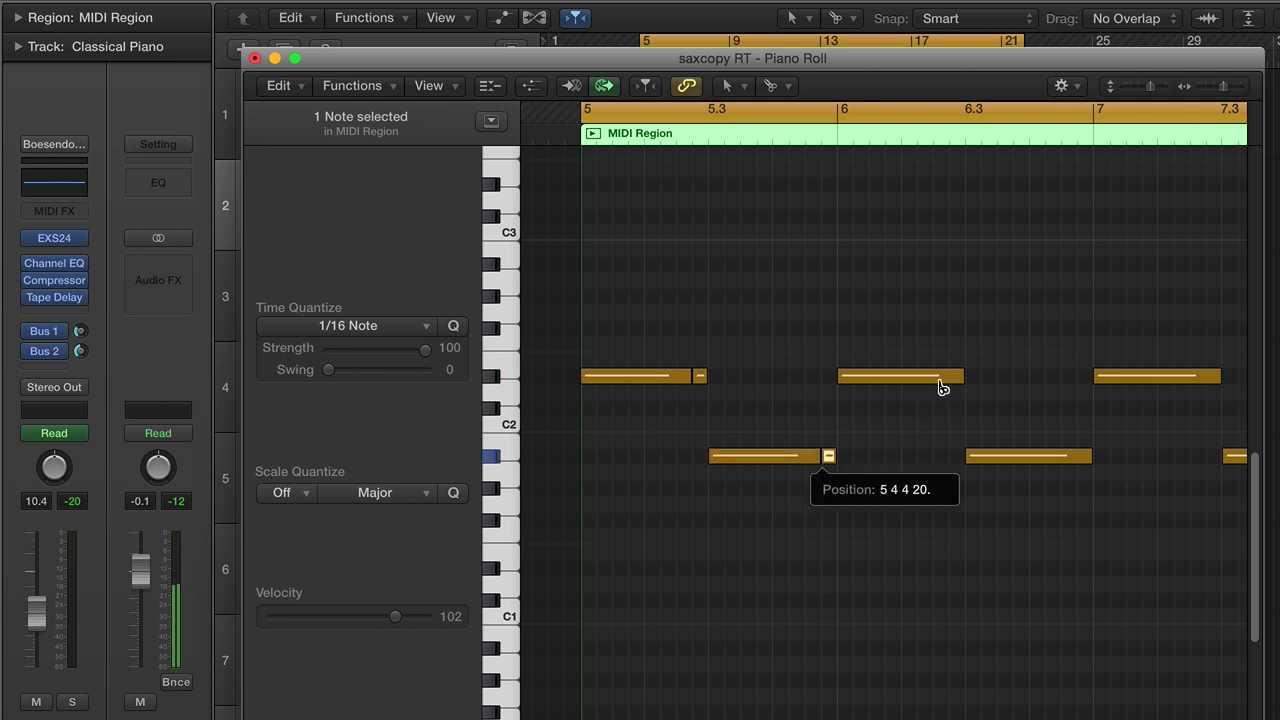
click(945, 380)
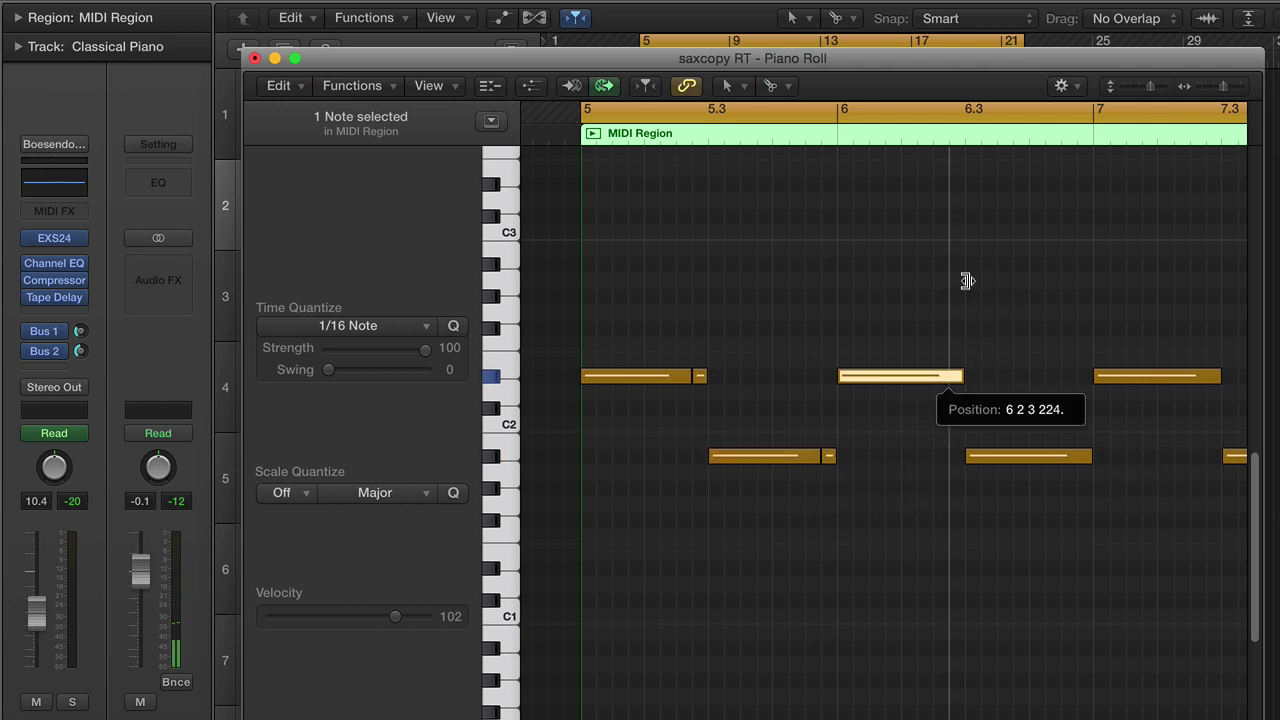
scroll(975, 291, right, 4)
scroll(975, 298, right, 9)
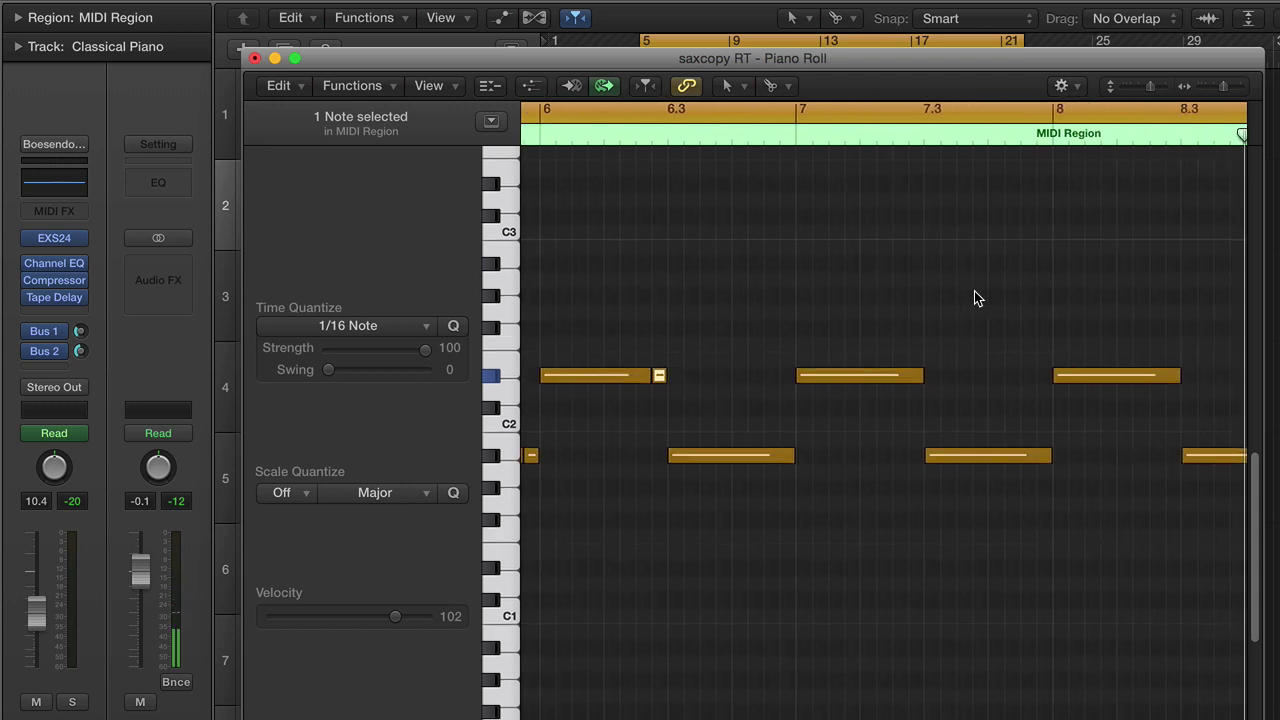
scroll(975, 298, left, 9)
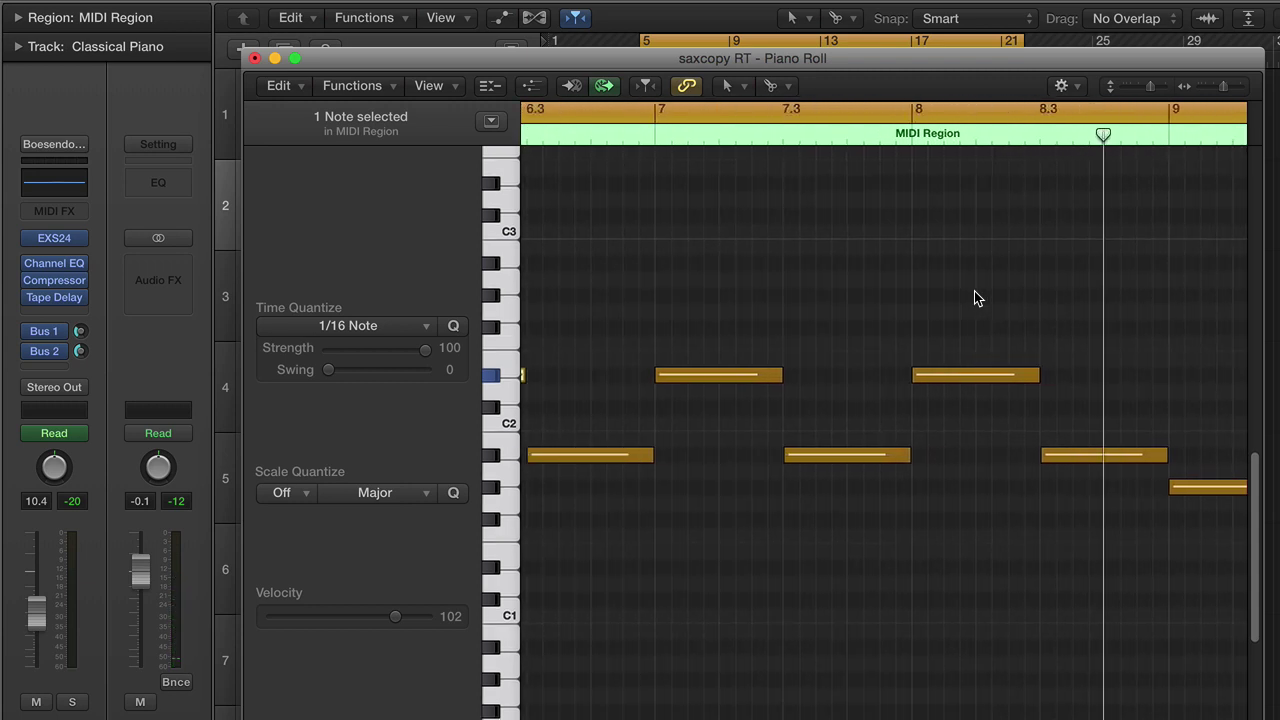
scroll(975, 298, right, 7)
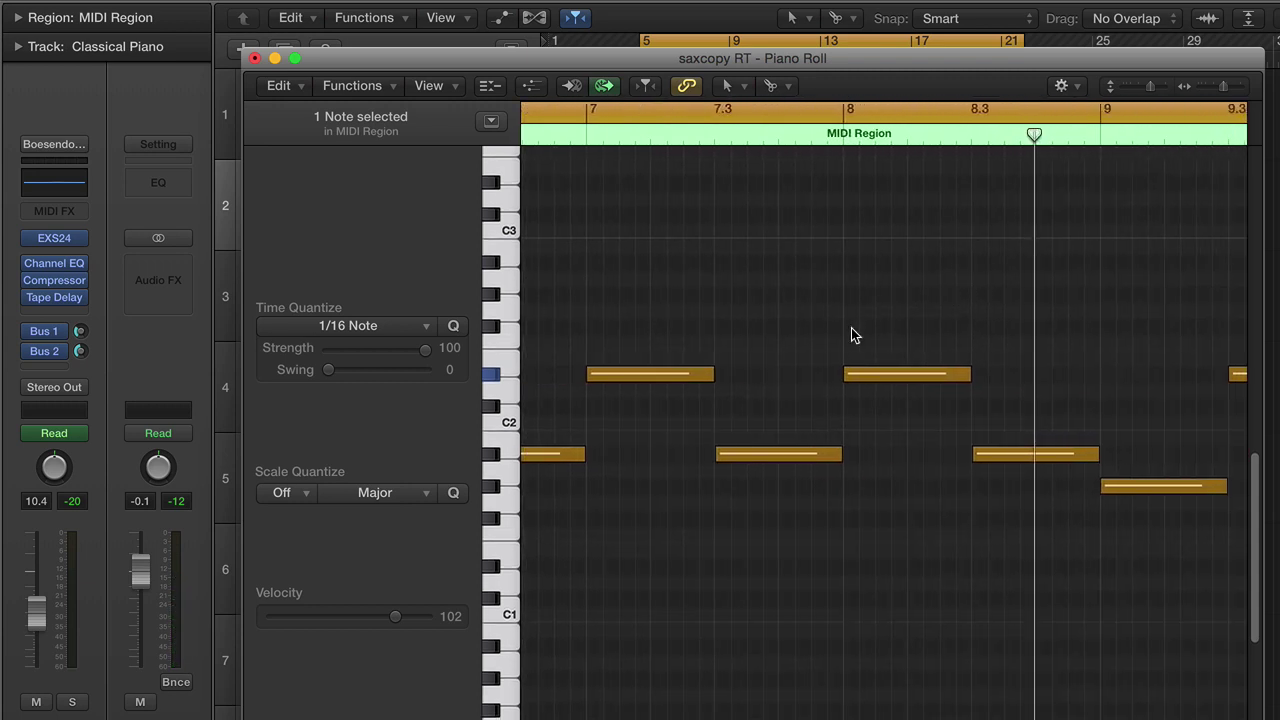
scroll(760, 333, left, 10)
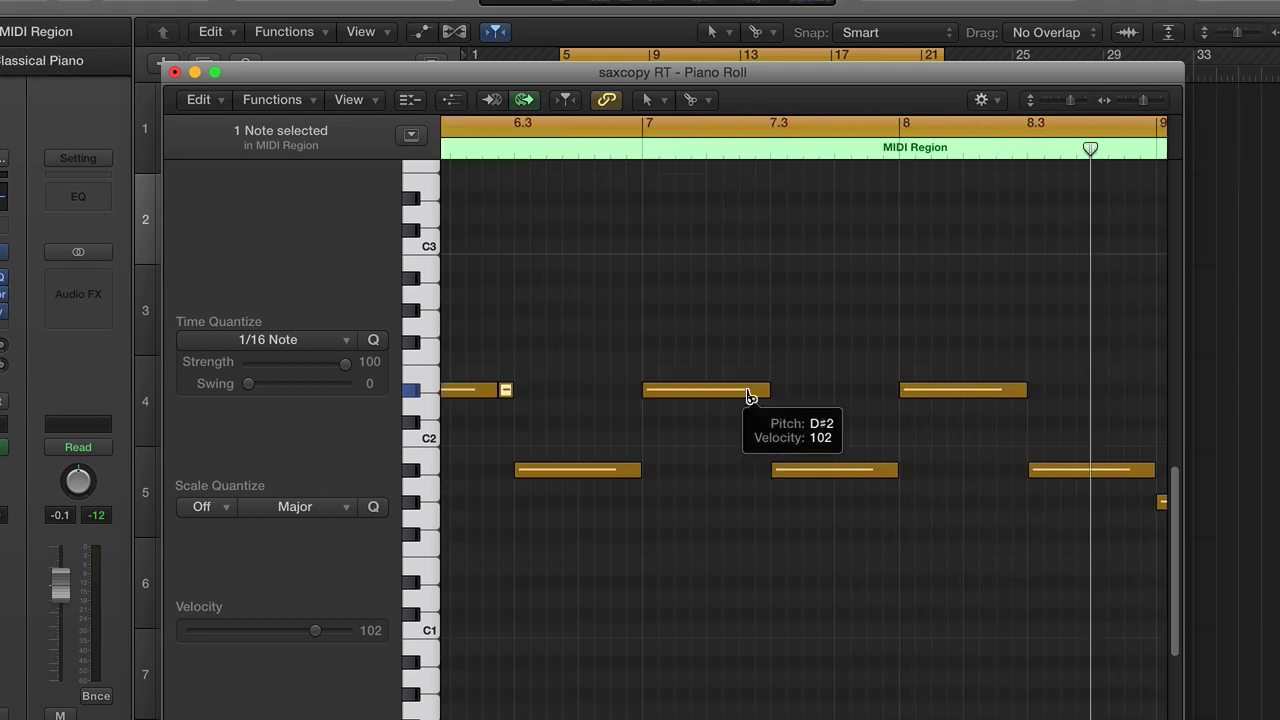
super+click(755, 390)
Step: Split the first bass note in bar 9 near its end, at about 9 2 3 206
scroll(835, 372, right, 9)
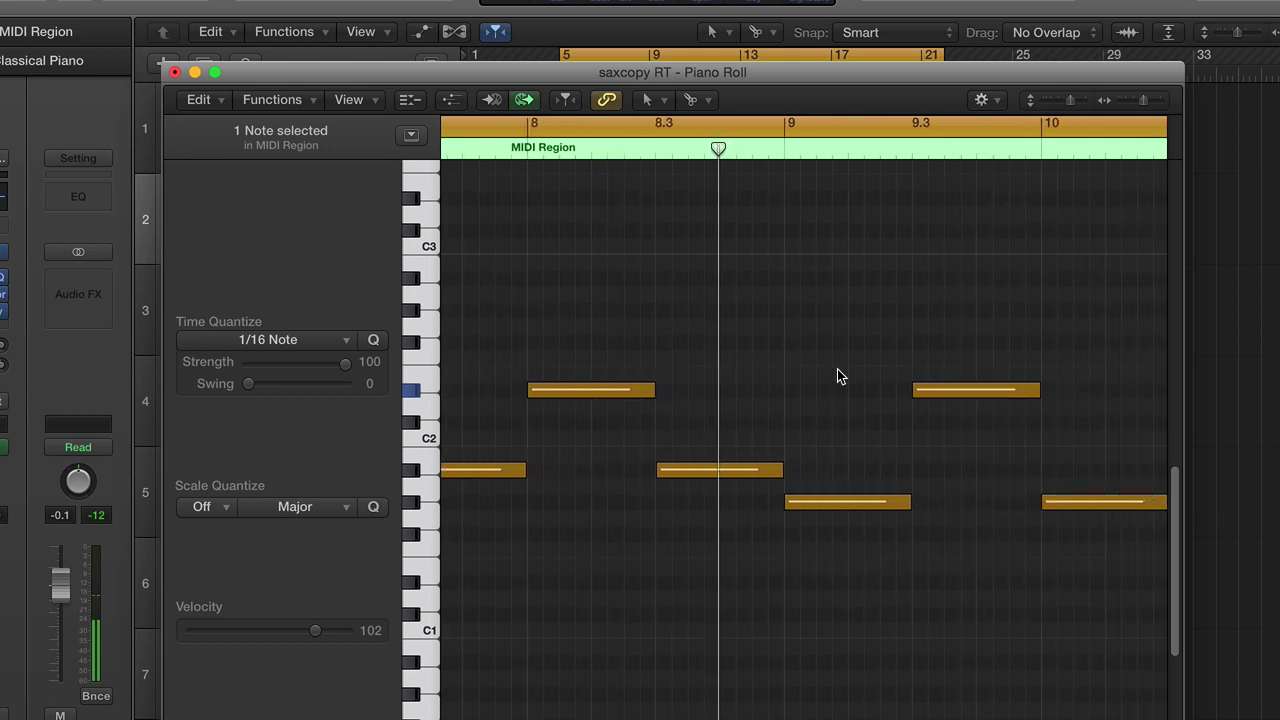
scroll(761, 371, right, 5)
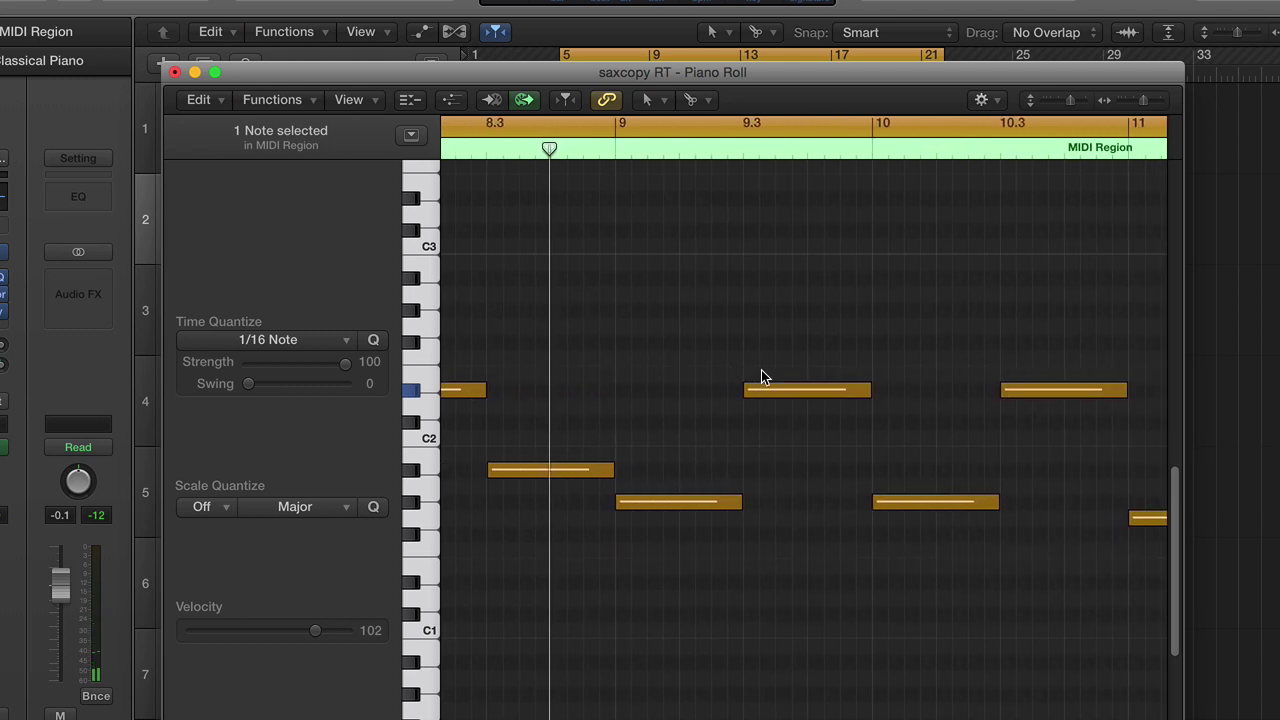
click(720, 508)
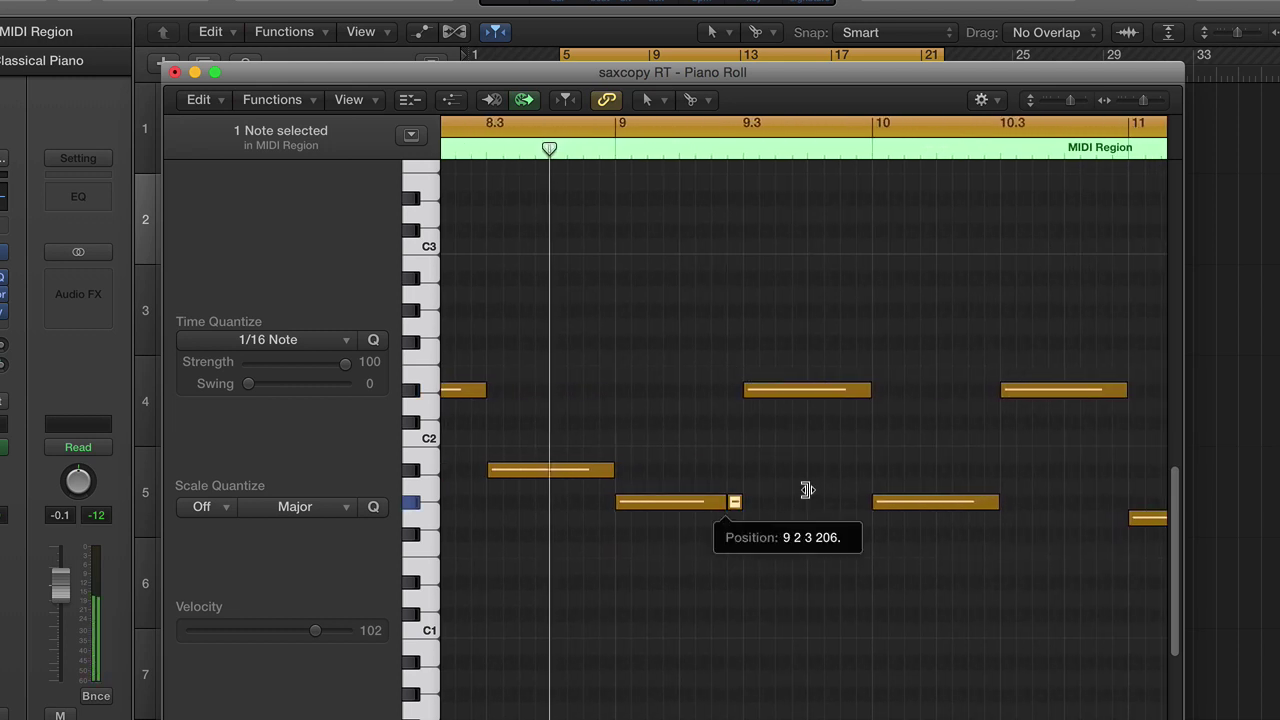
scroll(808, 493, right, 6)
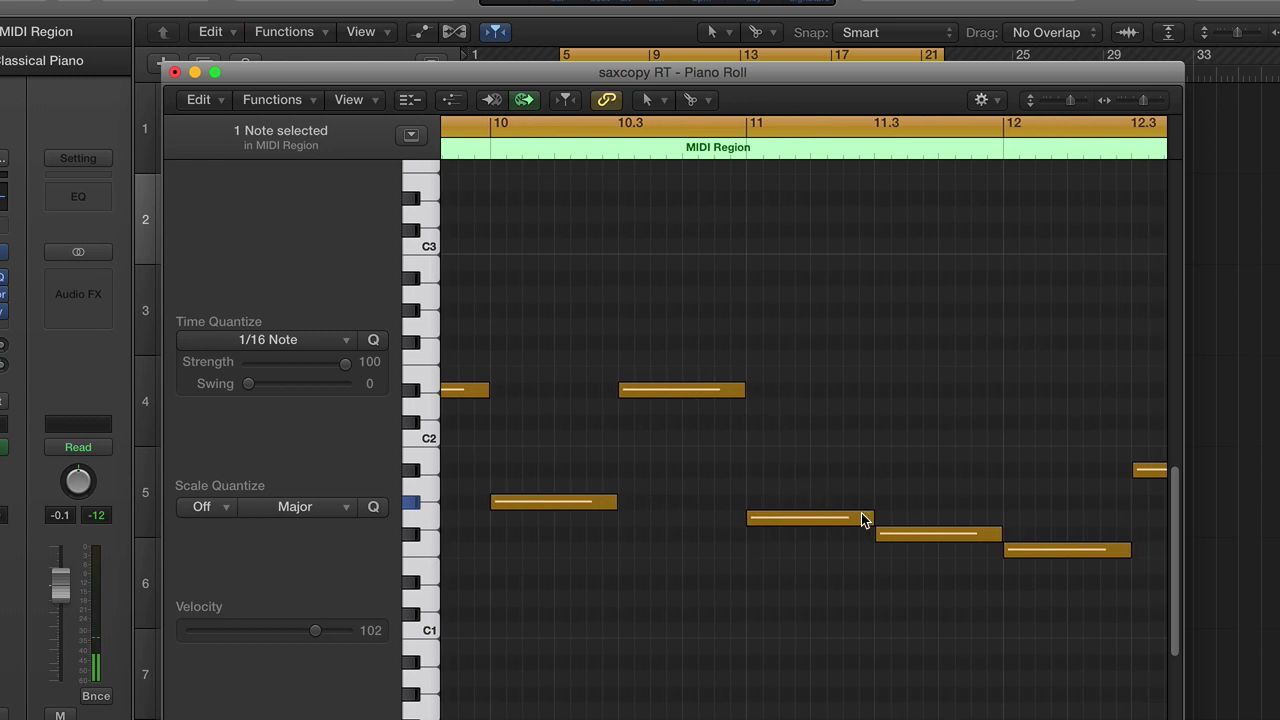
Step: Split both bass notes in bar 11 near their ends, at 11 2 4 3 and 11 4 3 223
click(855, 521)
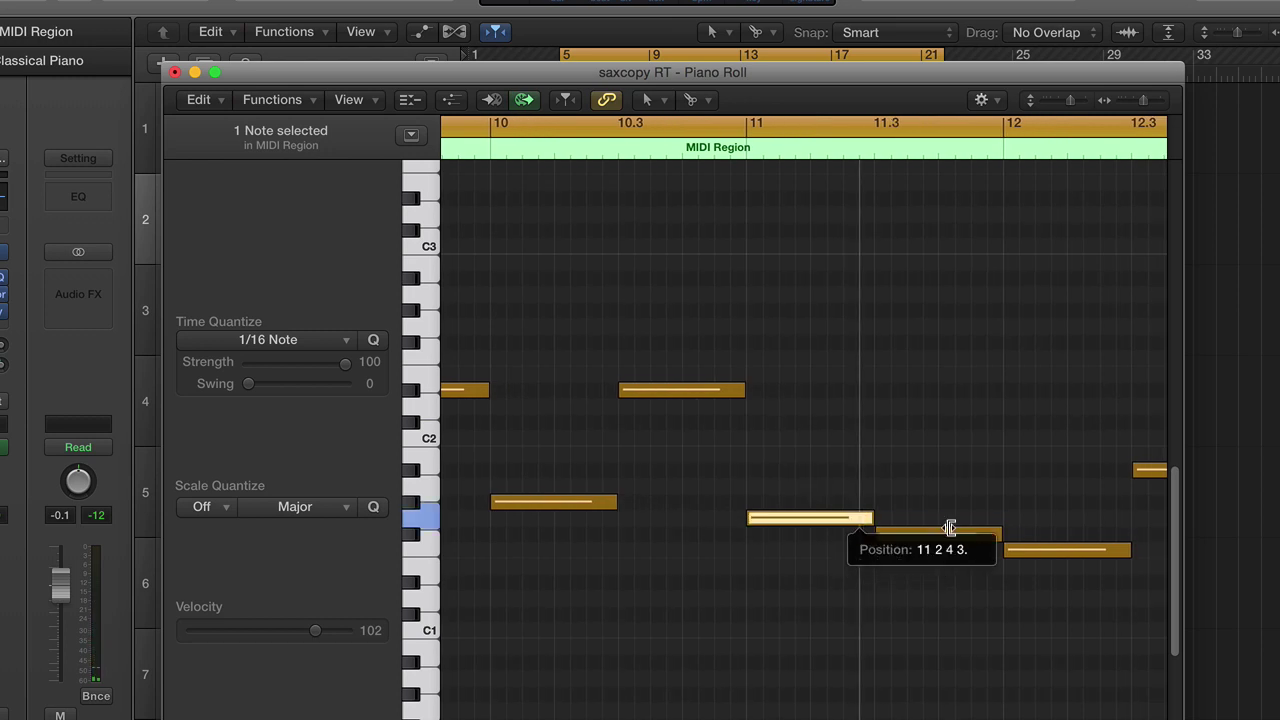
click(984, 536)
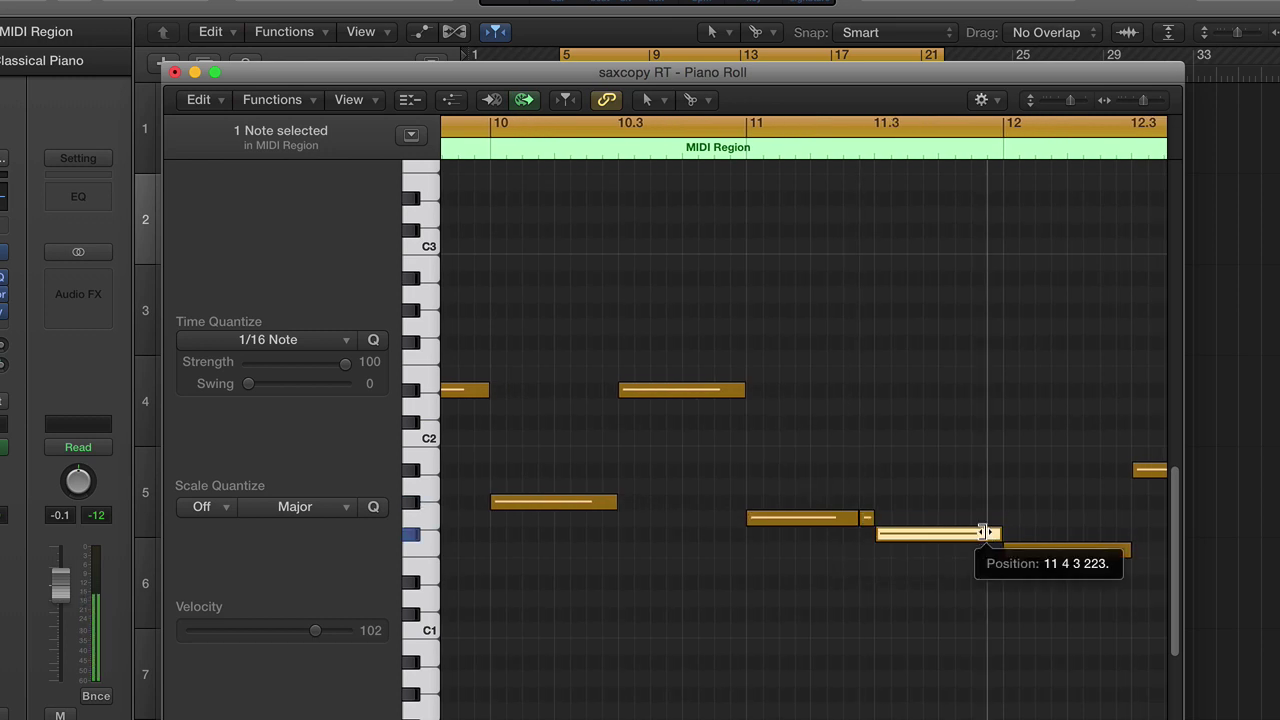
scroll(988, 535, right, 6)
scroll(988, 527, left, 1)
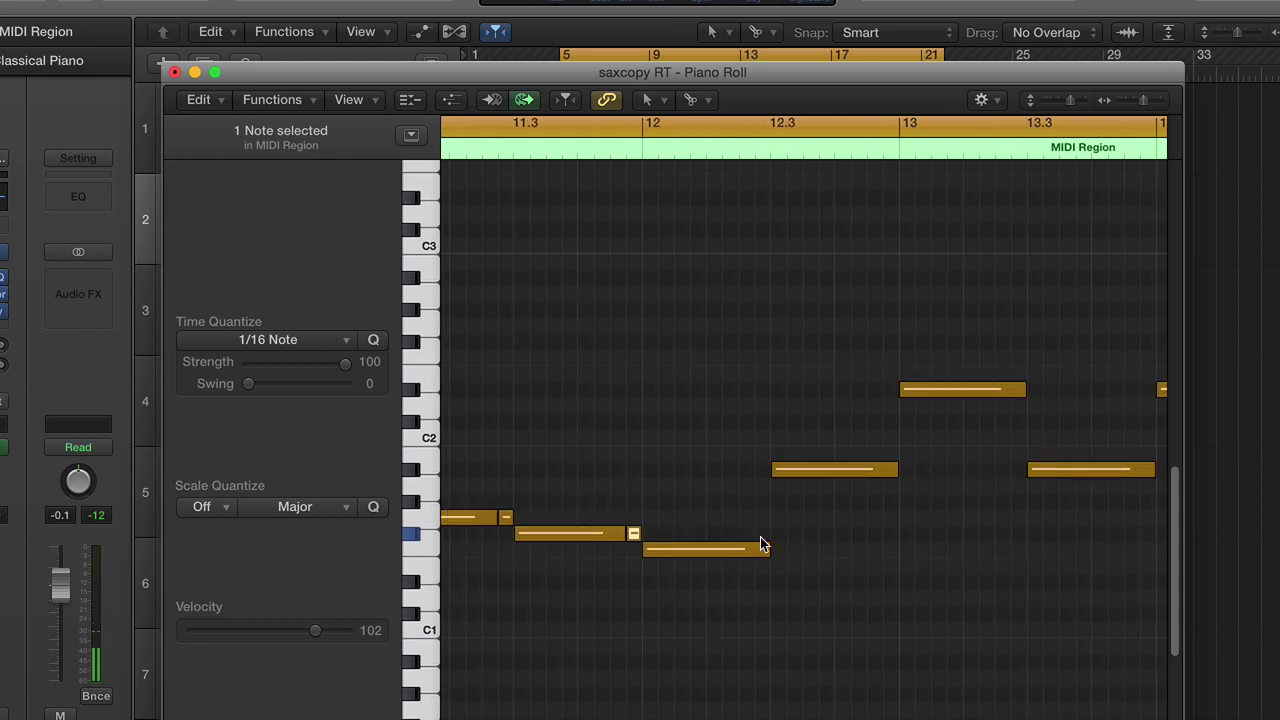
Step: Return to the start of the region and play back the split bass notes from bar 5
scroll(741, 505, left, 1)
scroll(741, 505, left, 15)
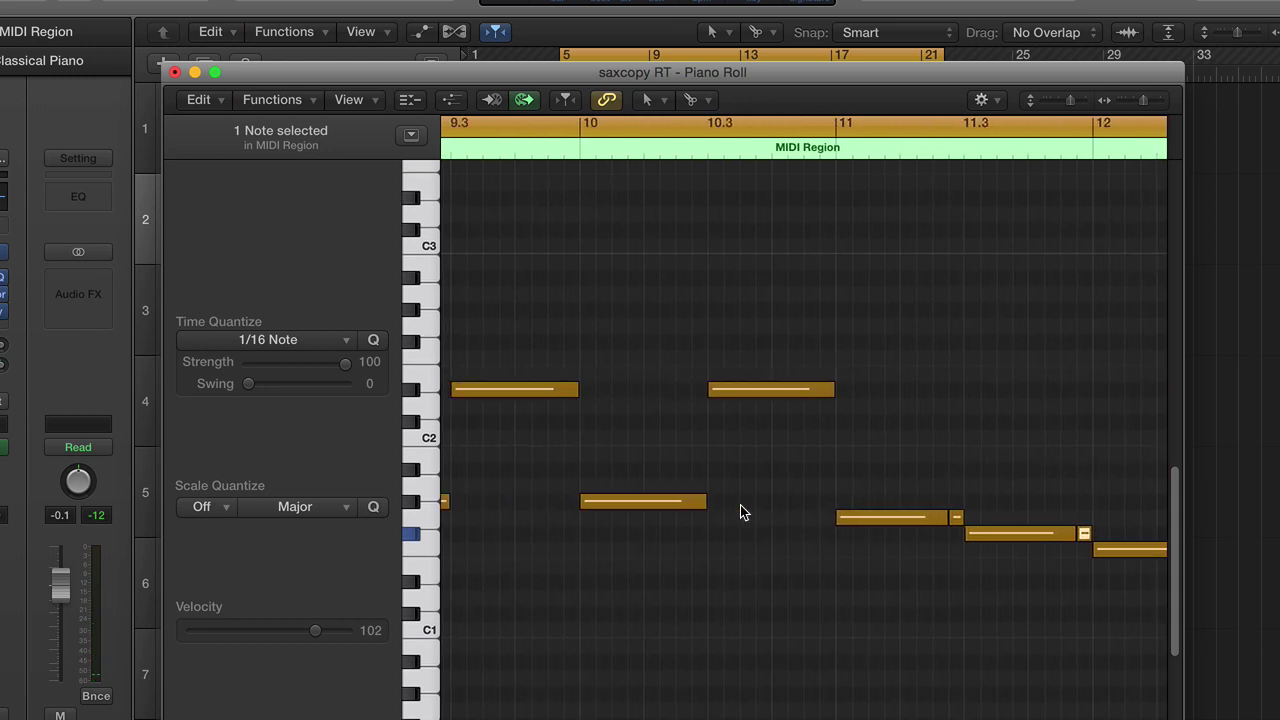
scroll(740, 505, right, 4)
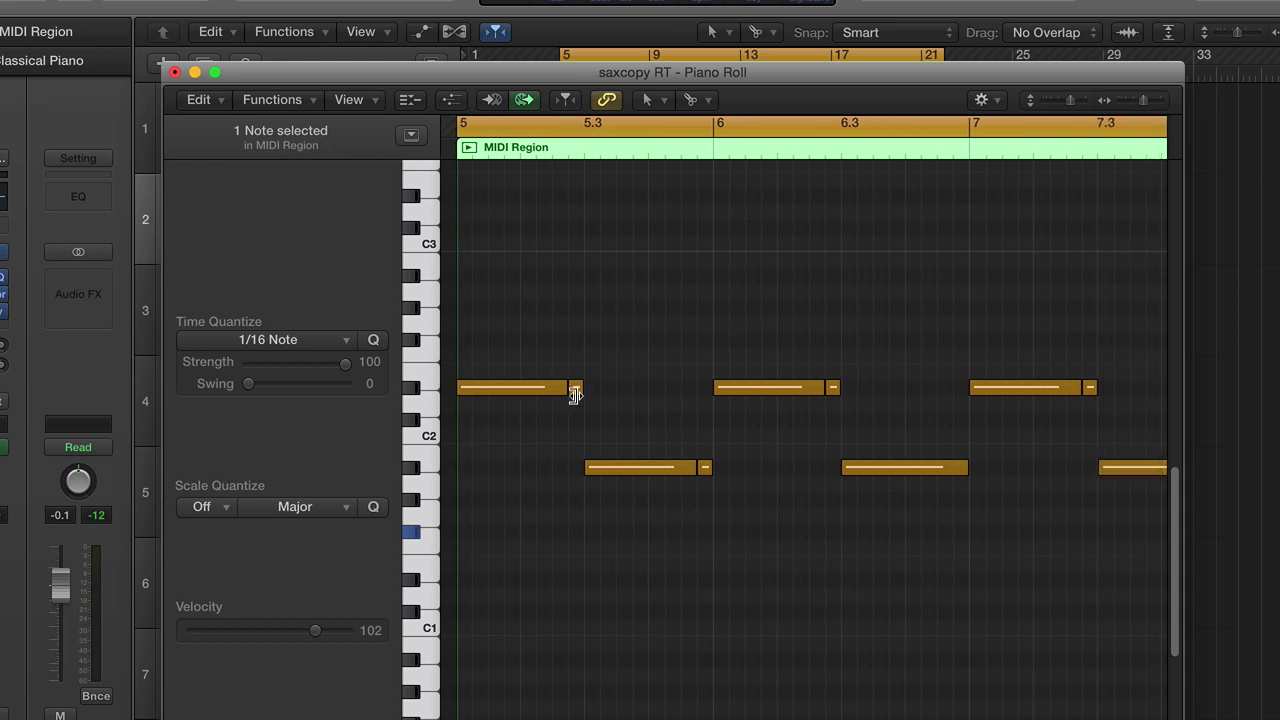
mouse_move(577, 391)
key(space)
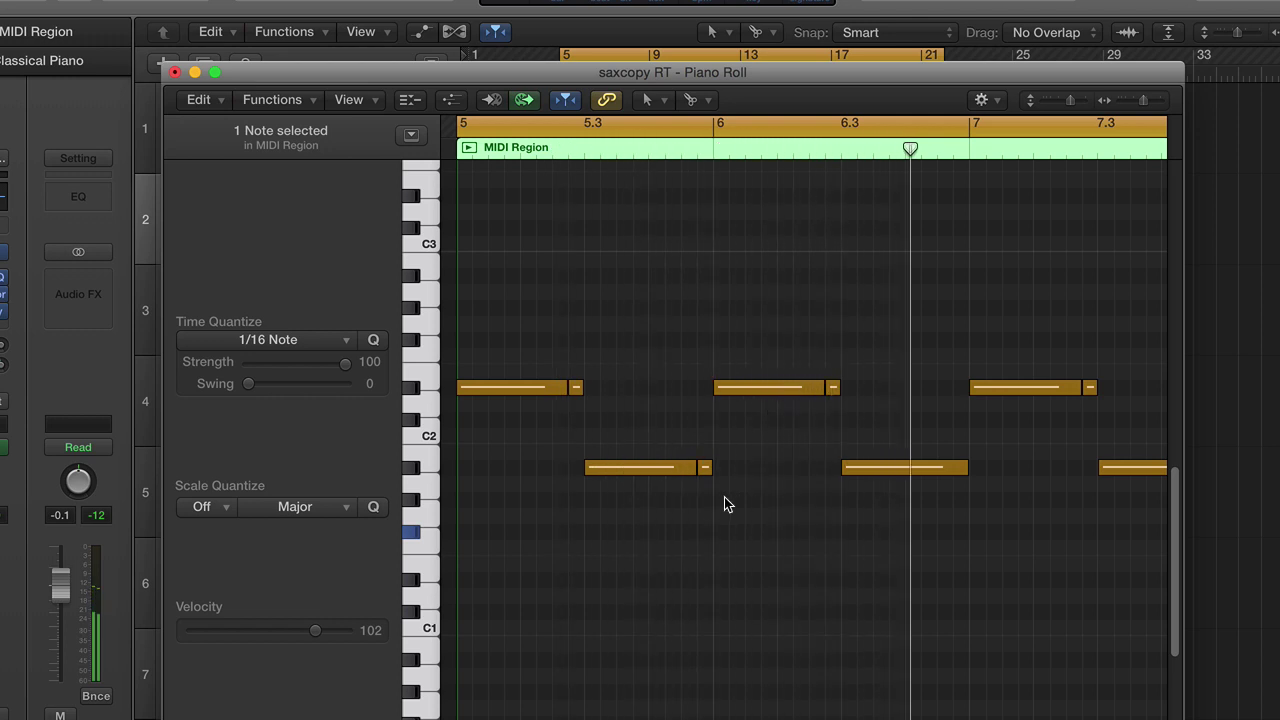
key(space)
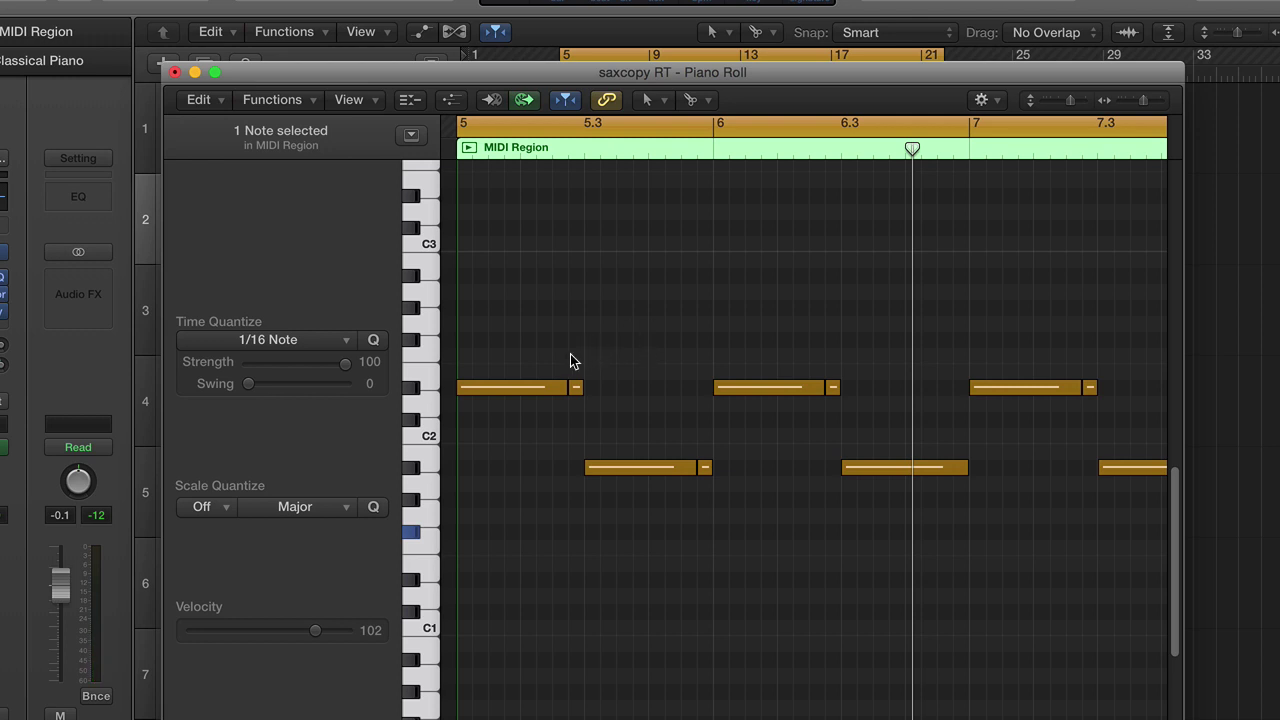
Step: Select the short split-off bass notes in bars 5, 6 and 7 together
click(580, 389)
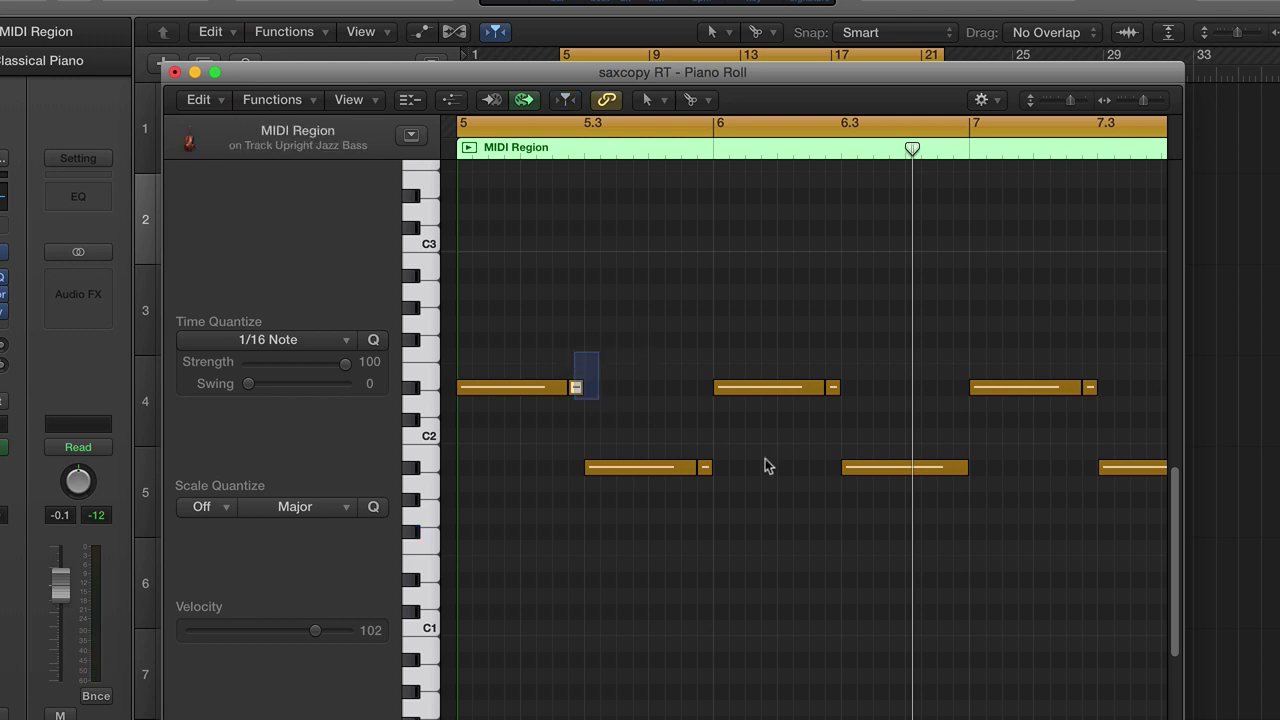
drag(710, 450, 748, 496)
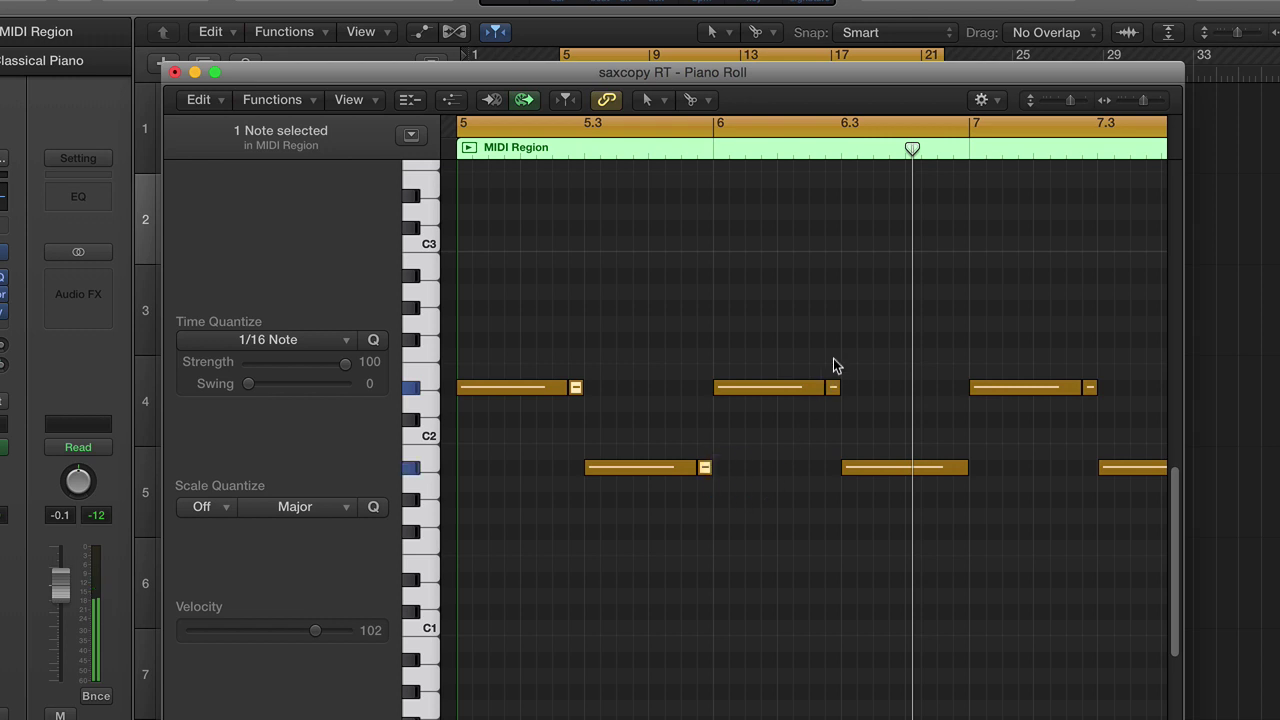
drag(835, 362, 859, 403)
scroll(859, 403, right, 5)
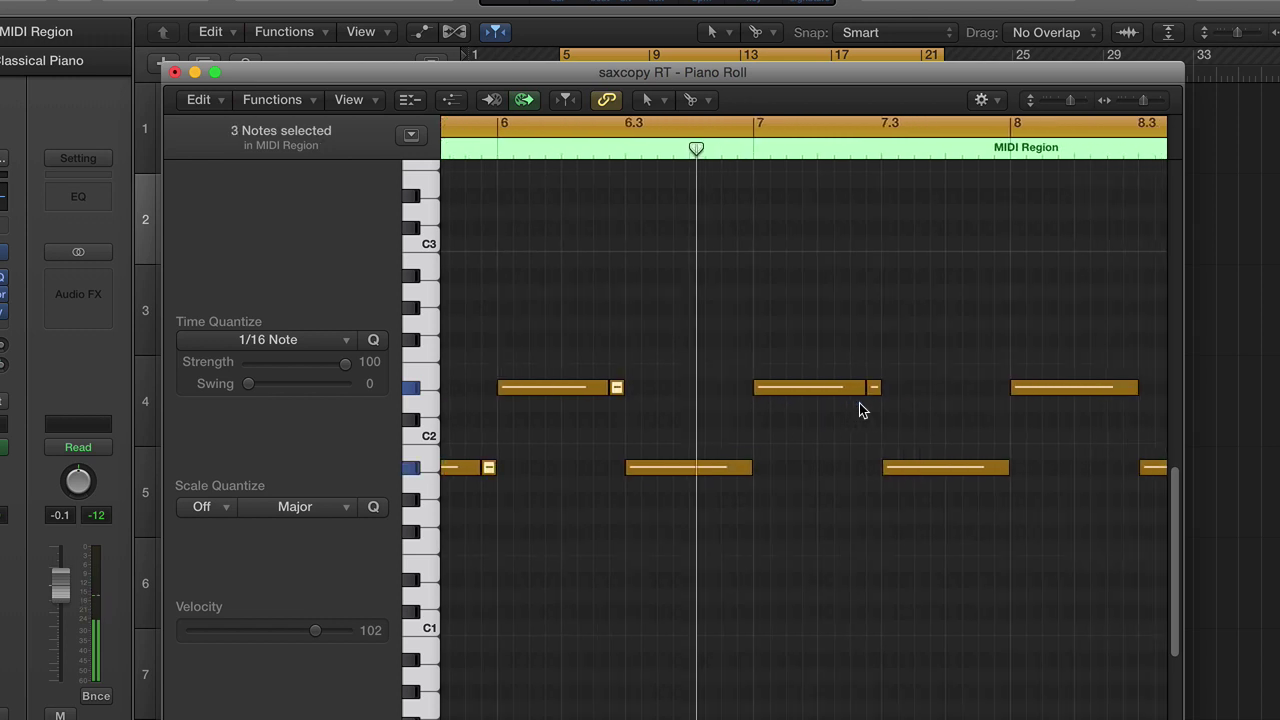
drag(837, 357, 856, 400)
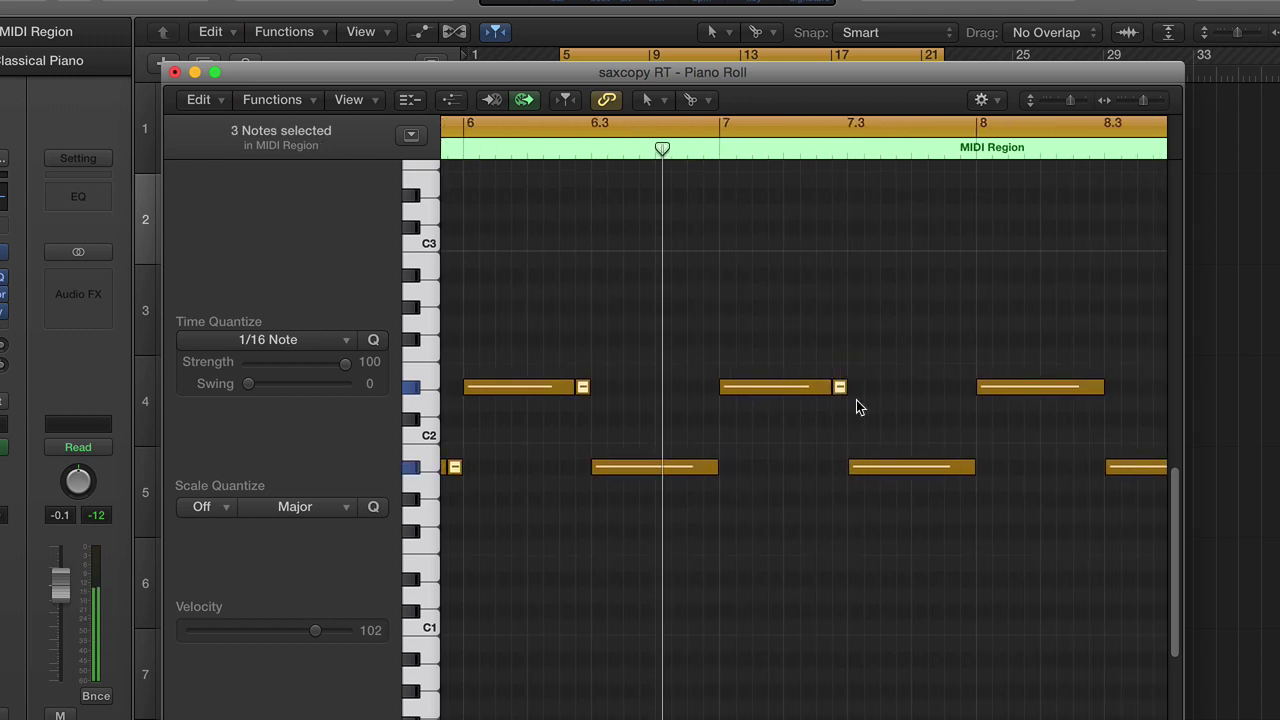
Step: Add the short split-off notes in bar 9 and both in bar 11 to the selection
scroll(856, 400, right, 5)
scroll(856, 407, right, 3)
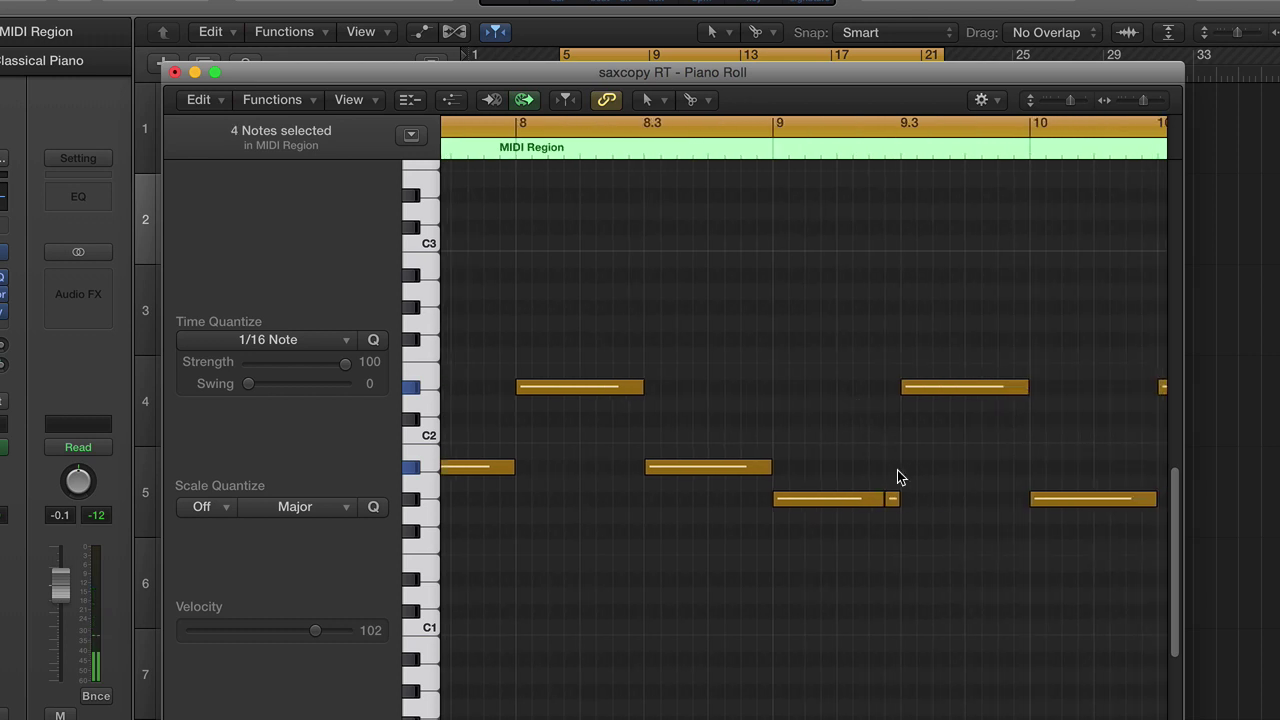
drag(897, 477, 920, 522)
scroll(920, 522, right, 6)
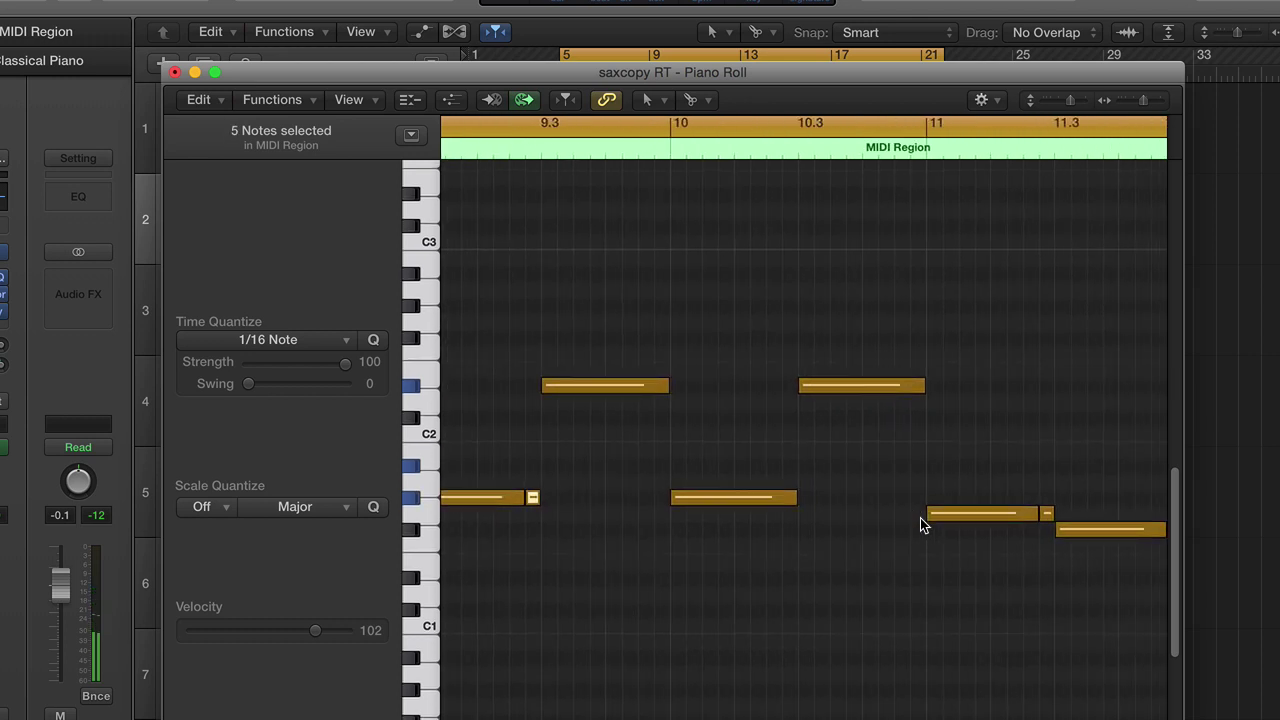
scroll(1045, 490, right, 5)
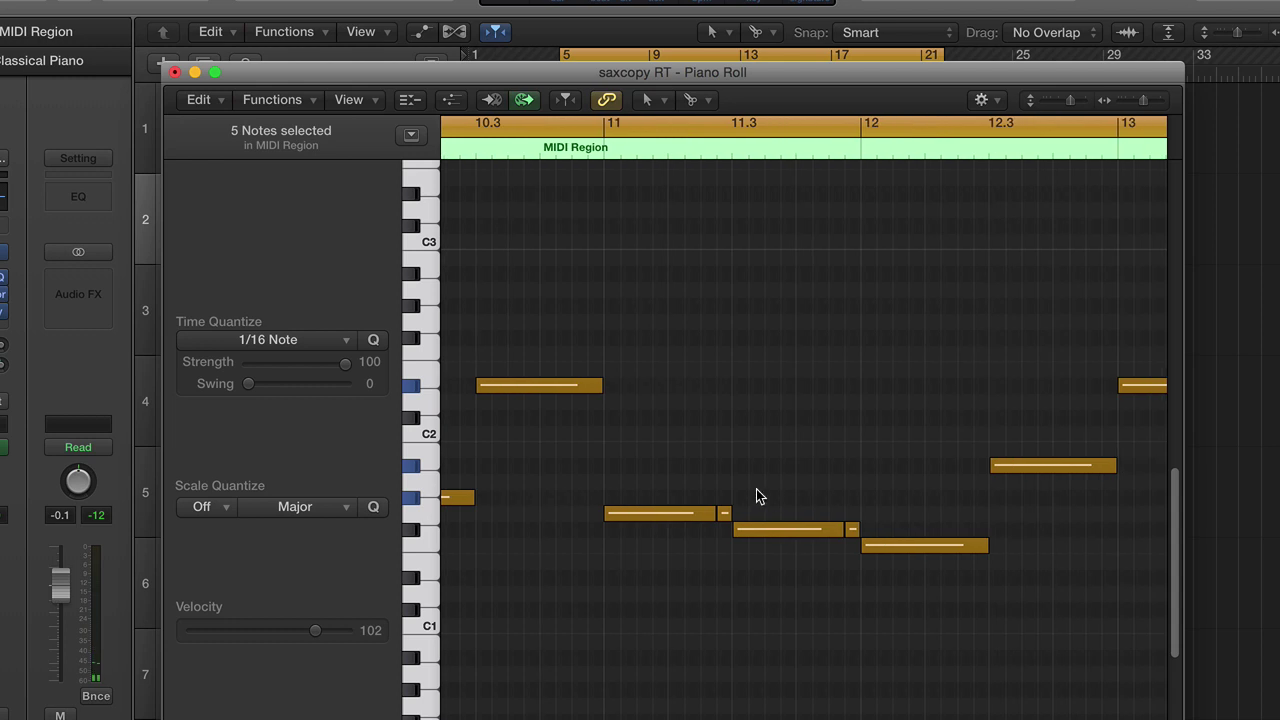
shift+click(724, 513)
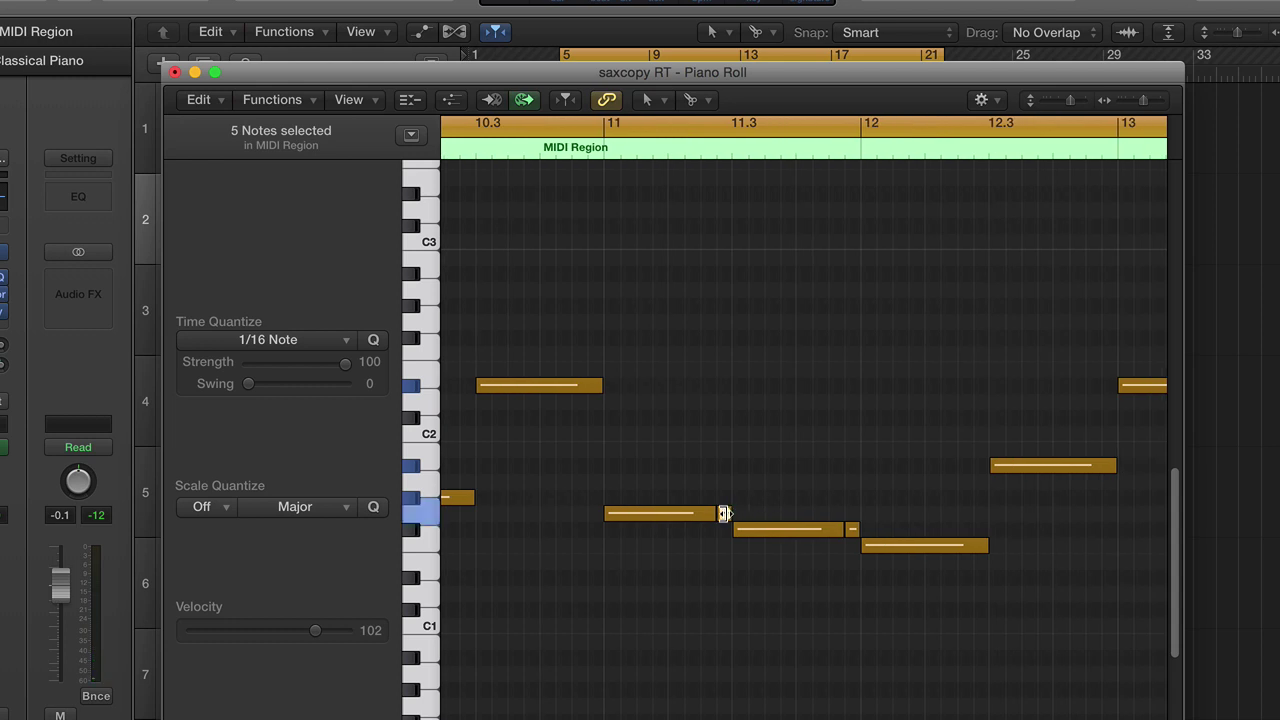
shift+click(853, 530)
Step: Quantize the selected short notes to 1/8 Note and set their swing to 100
scroll(676, 323, left, 18)
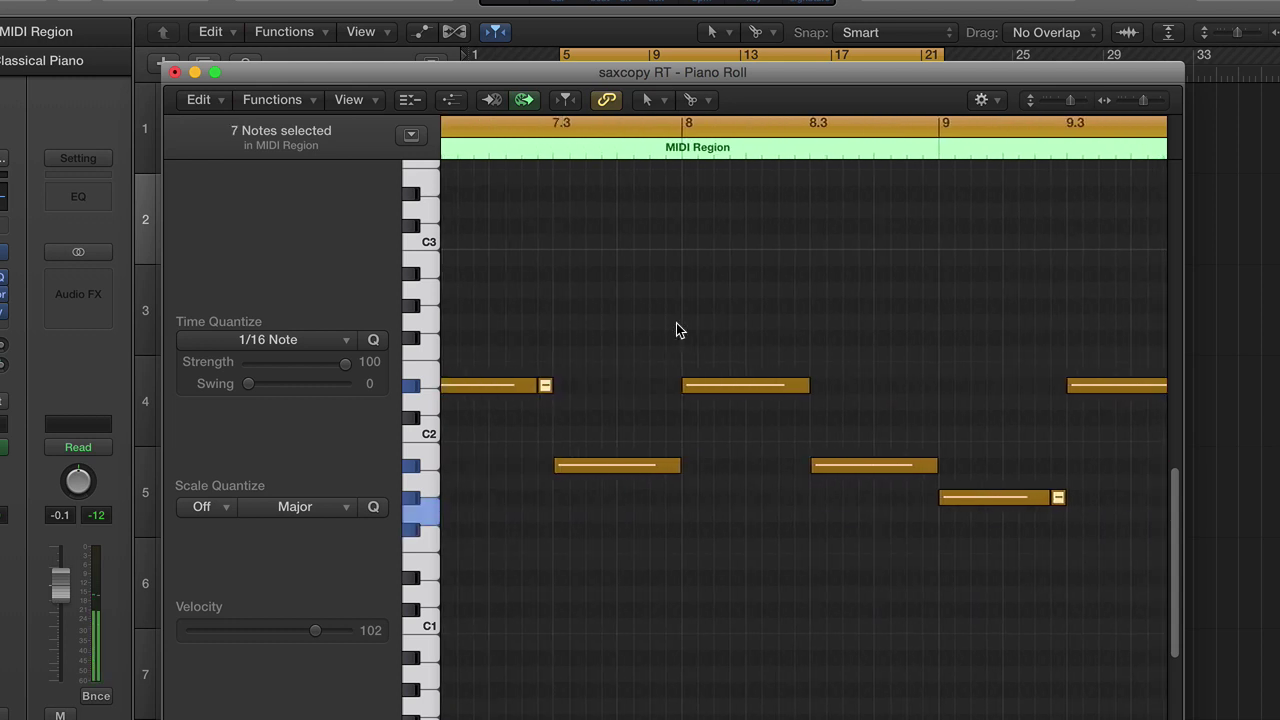
scroll(676, 323, left, 6)
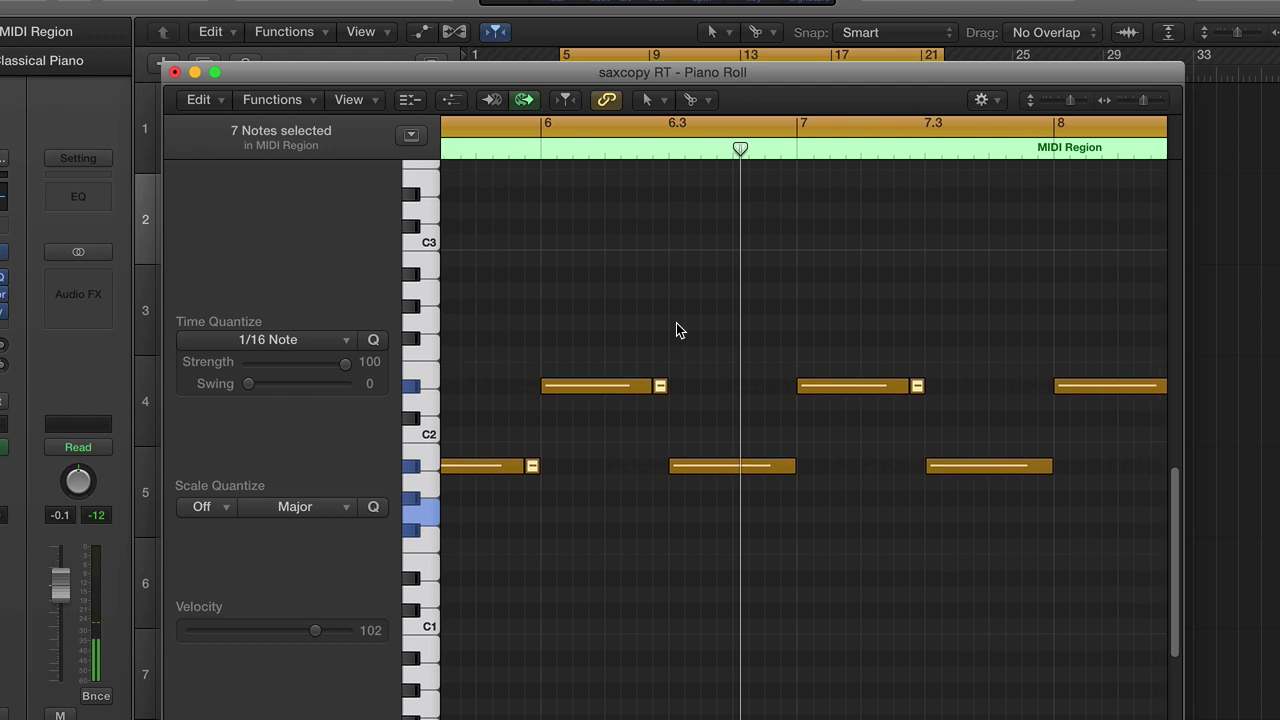
click(314, 340)
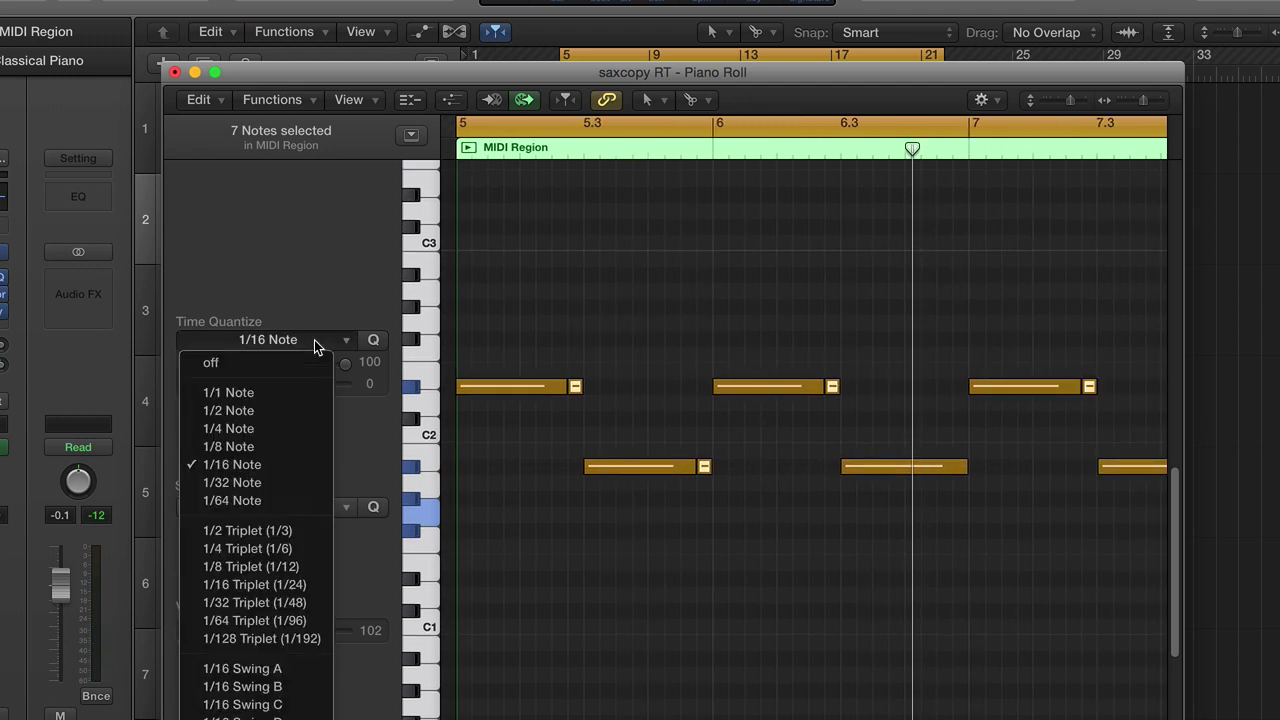
click(250, 446)
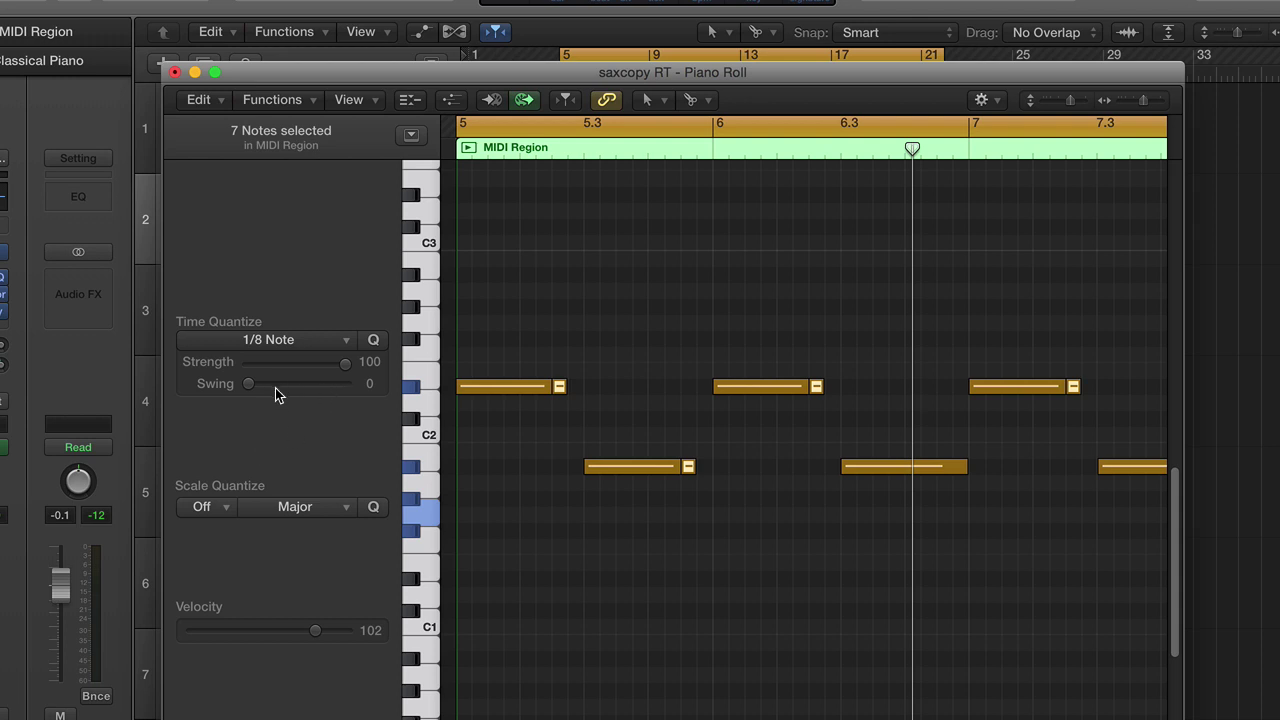
drag(251, 382, 406, 387)
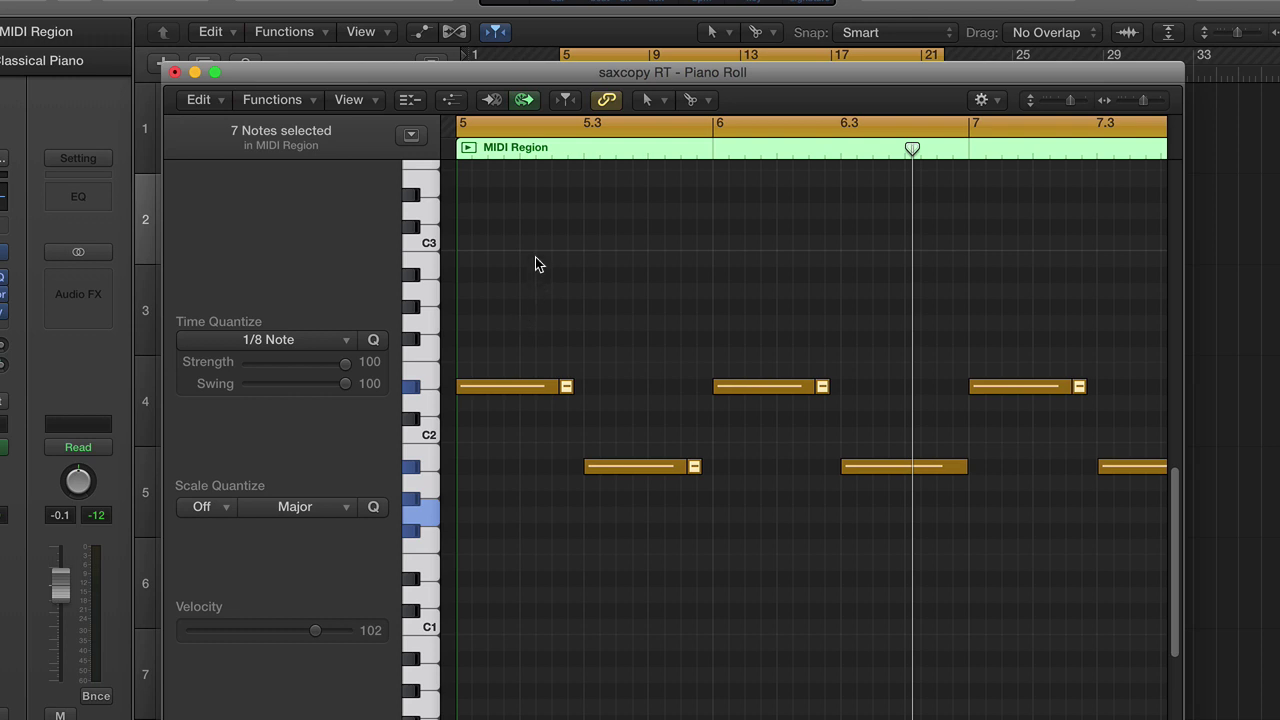
Step: Play back the swung bass line, and lengthen the selected short notes until they reach the following notes
key(space)
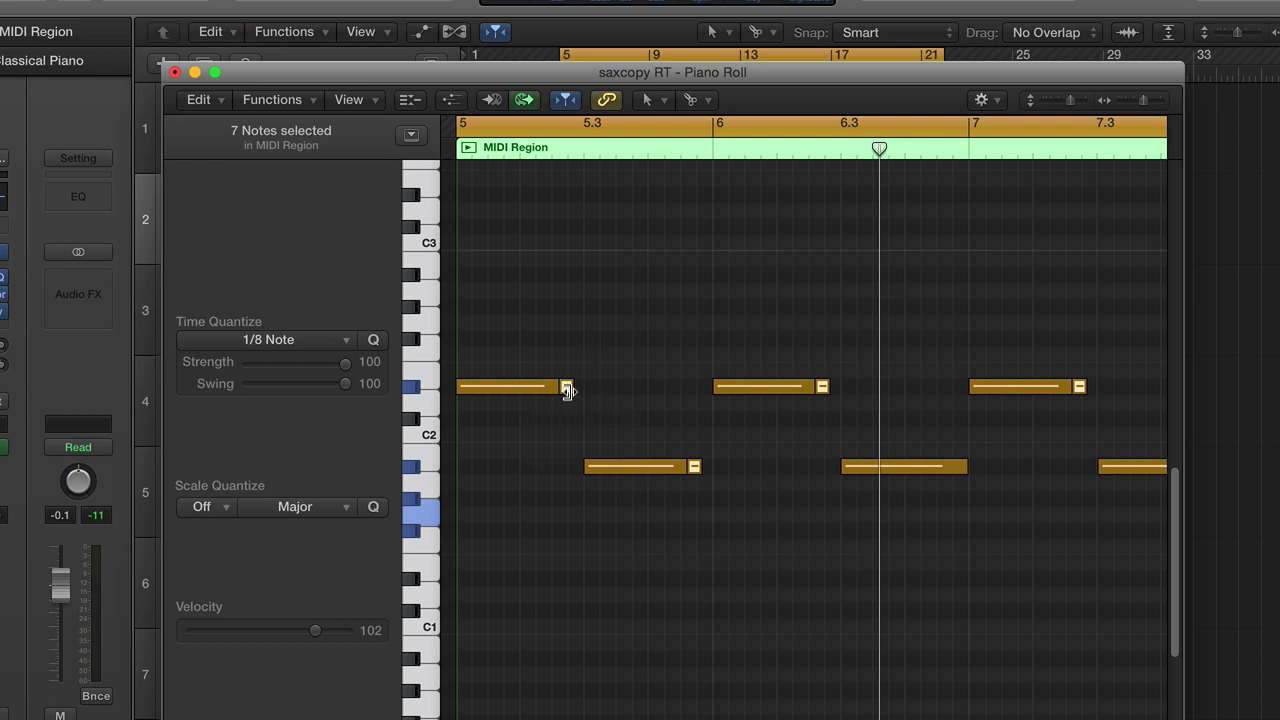
drag(567, 390, 574, 391)
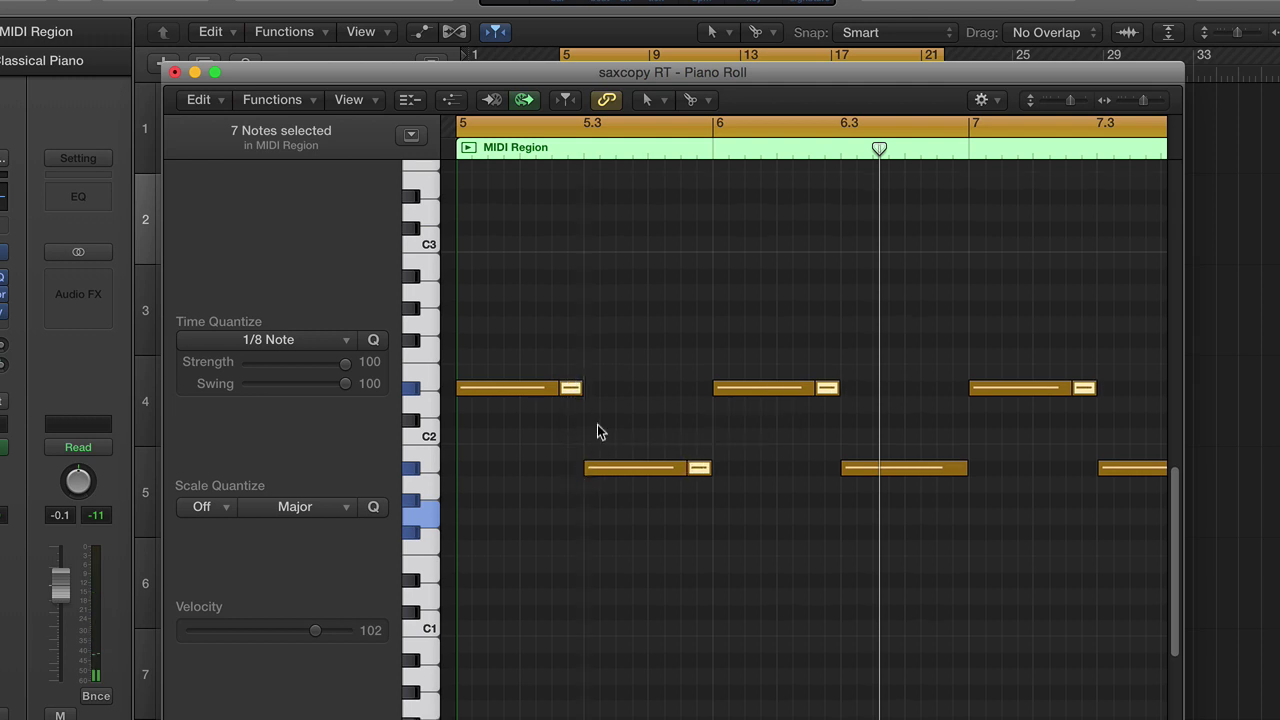
Step: Select only the long bass notes preceding the short ones: both in bars 5 and 11, and the first in bars 6, 7 and 9
scroll(610, 429, down, 5)
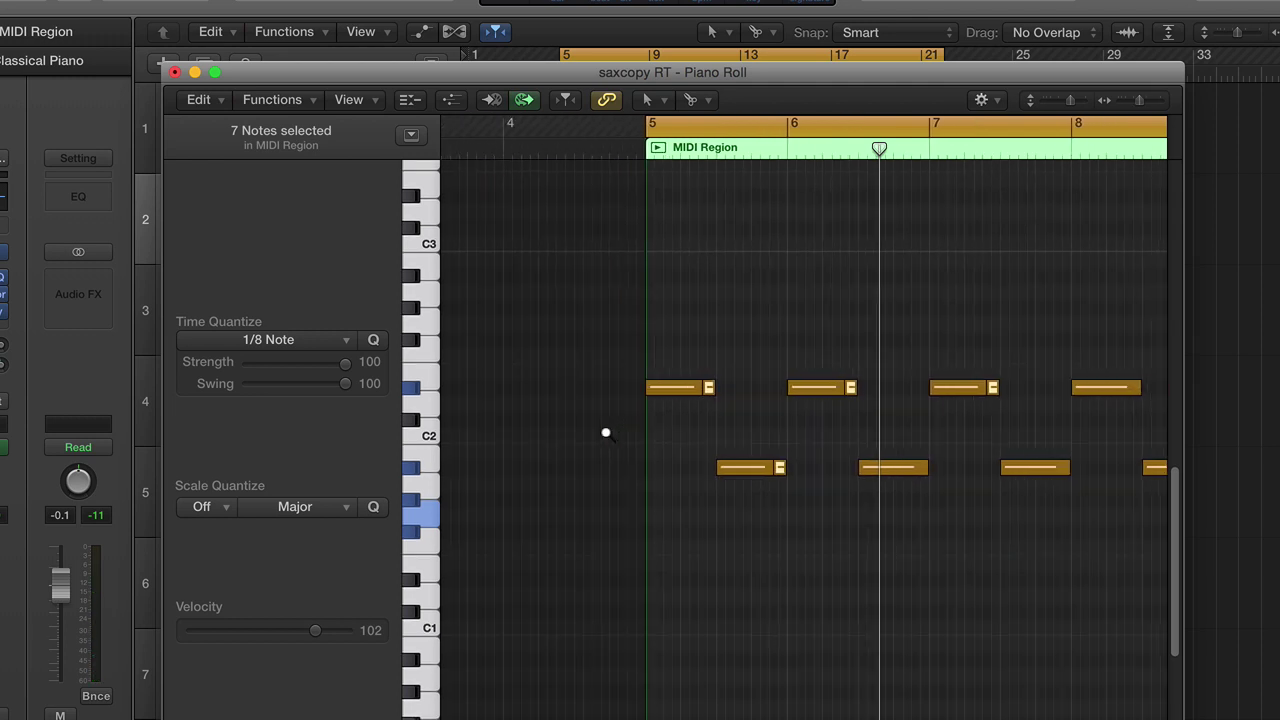
scroll(610, 429, right, 2)
click(597, 387)
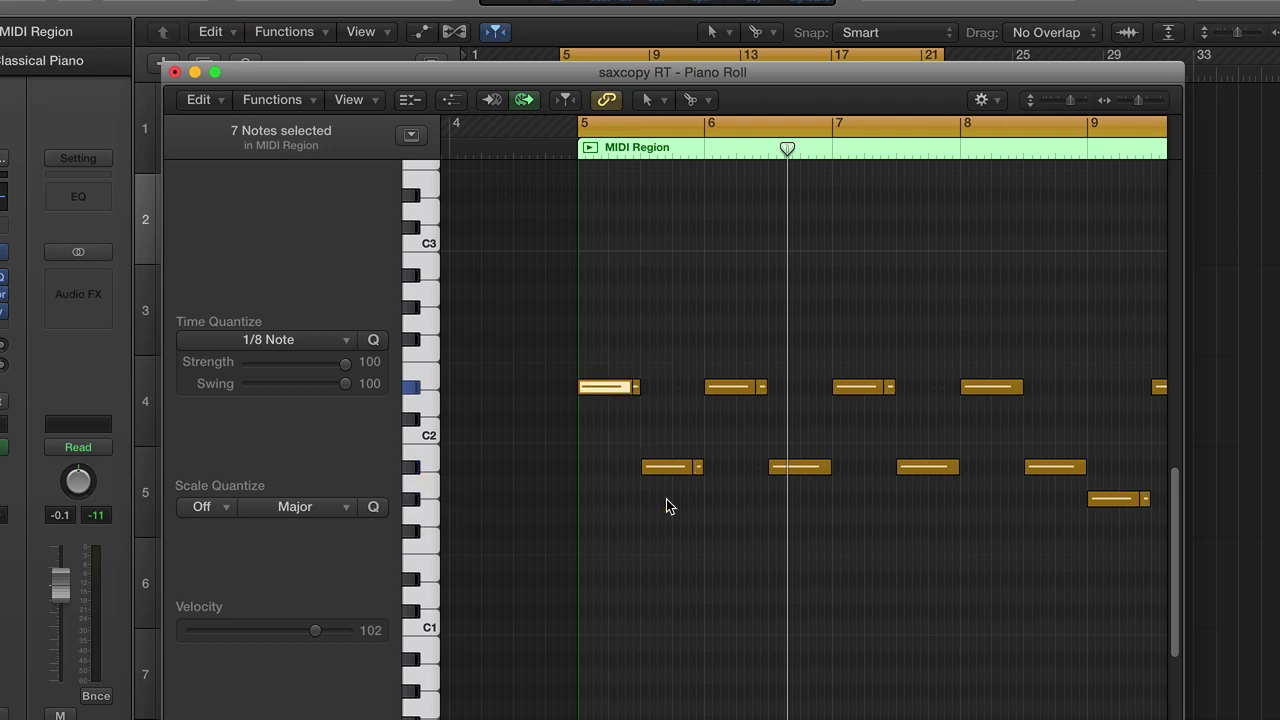
shift+click(667, 467)
shift+click(726, 387)
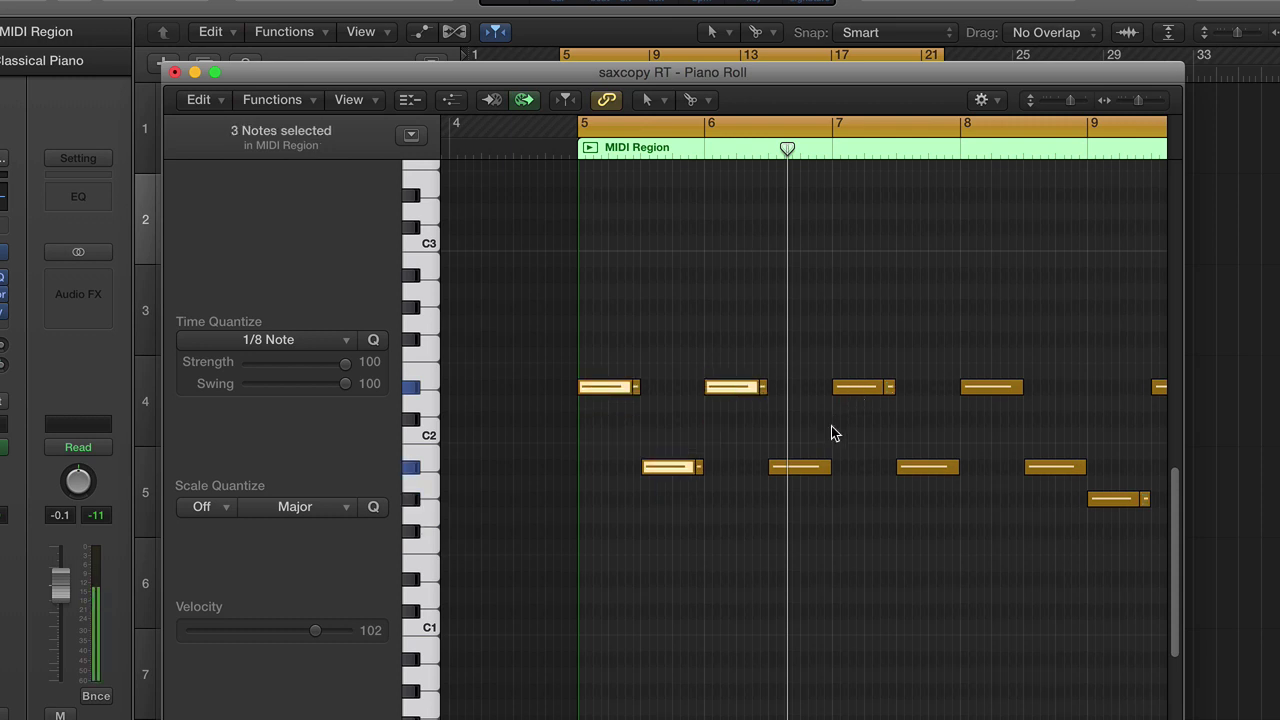
scroll(831, 426, right, 3)
scroll(817, 399, right, 5)
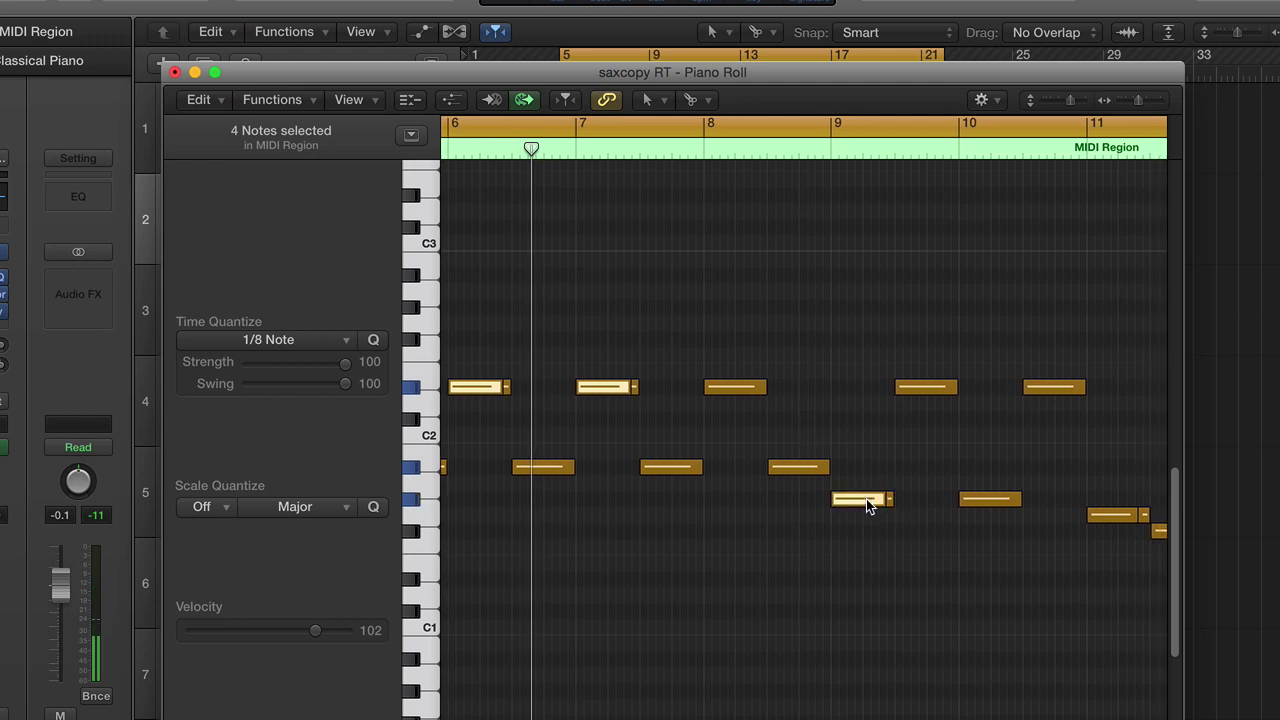
scroll(866, 499, right, 9)
shift+click(825, 516)
shift+click(886, 528)
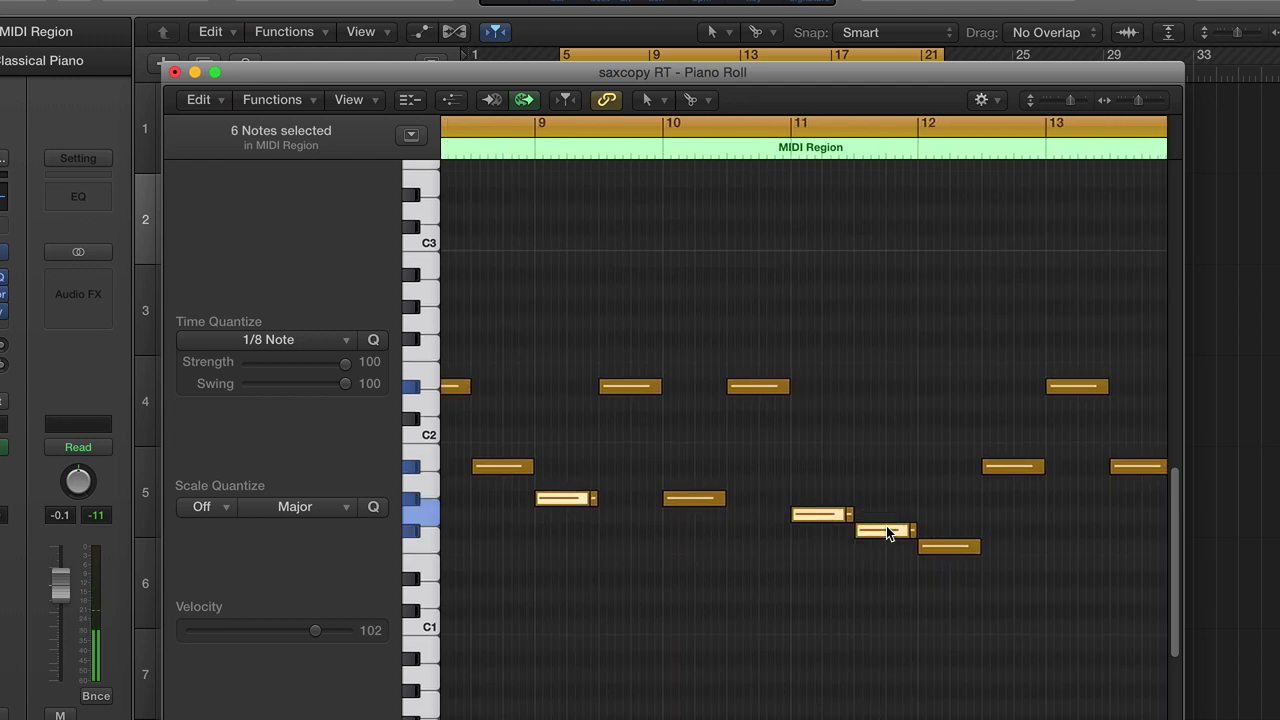
Step: Shorten the selected long bass notes together so they end just before the short notes
scroll(886, 526, left, 19)
scroll(882, 529, up, 5)
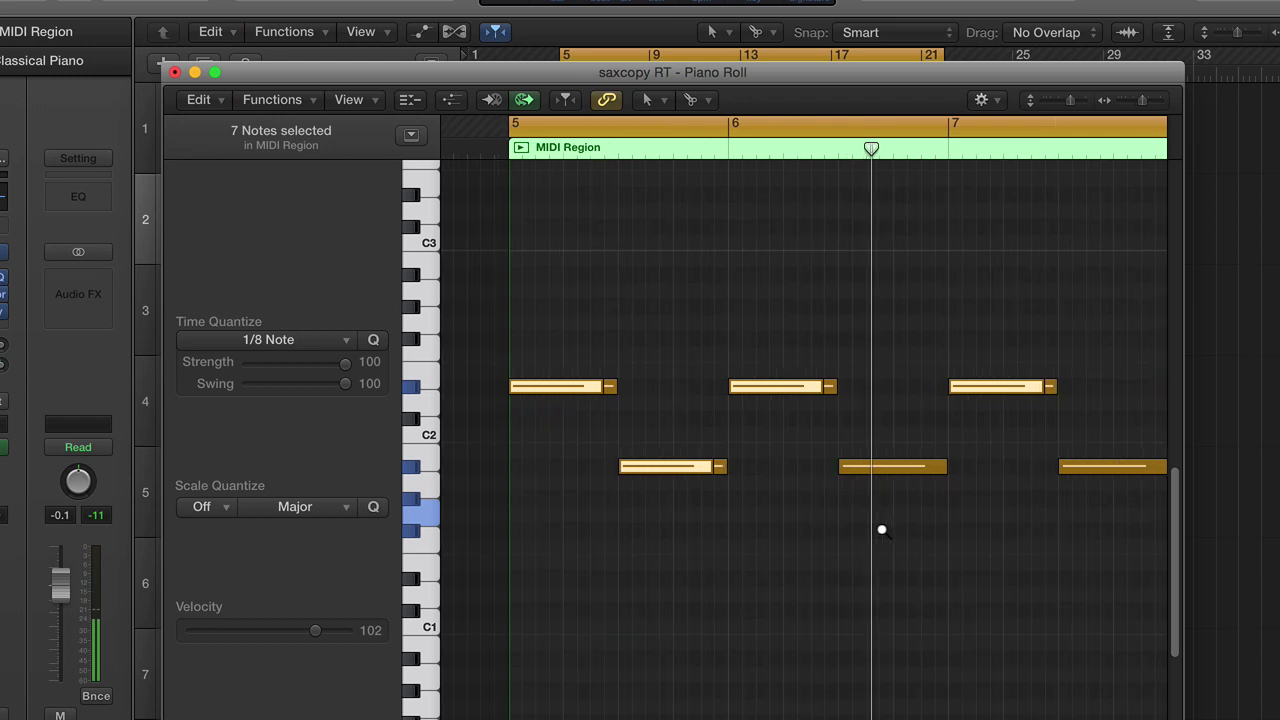
scroll(882, 529, left, 6)
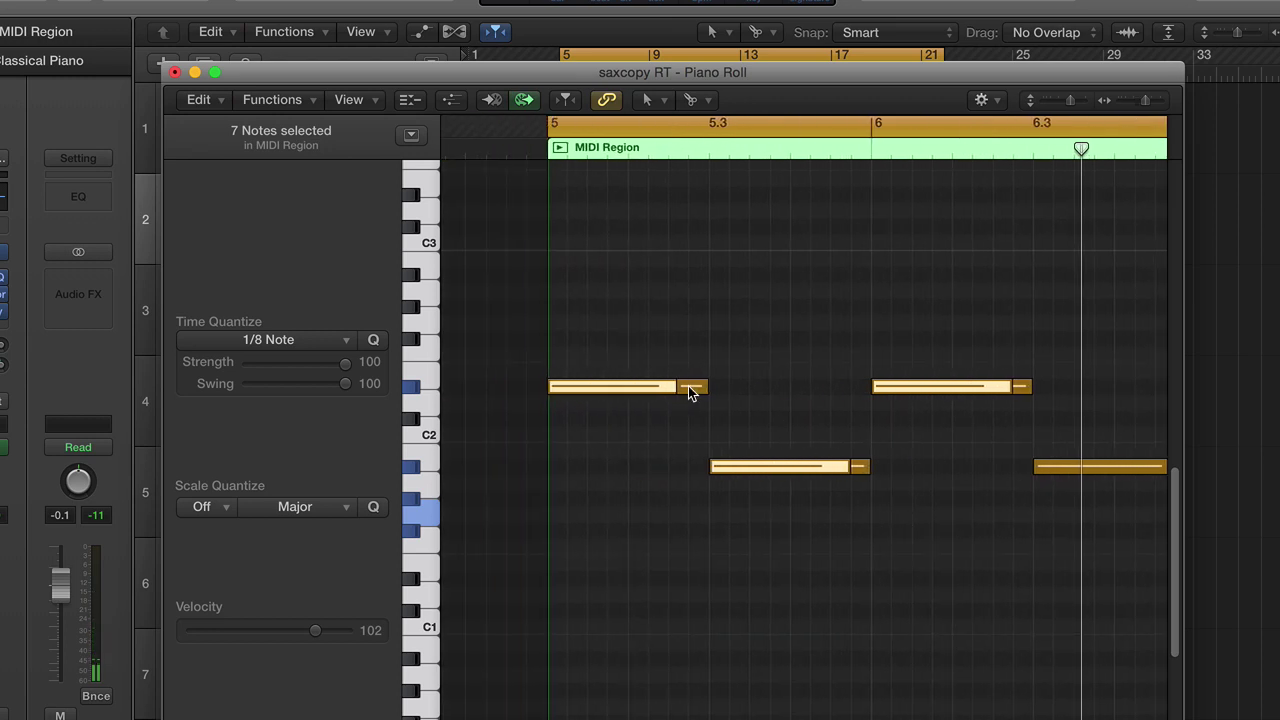
drag(681, 392, 675, 325)
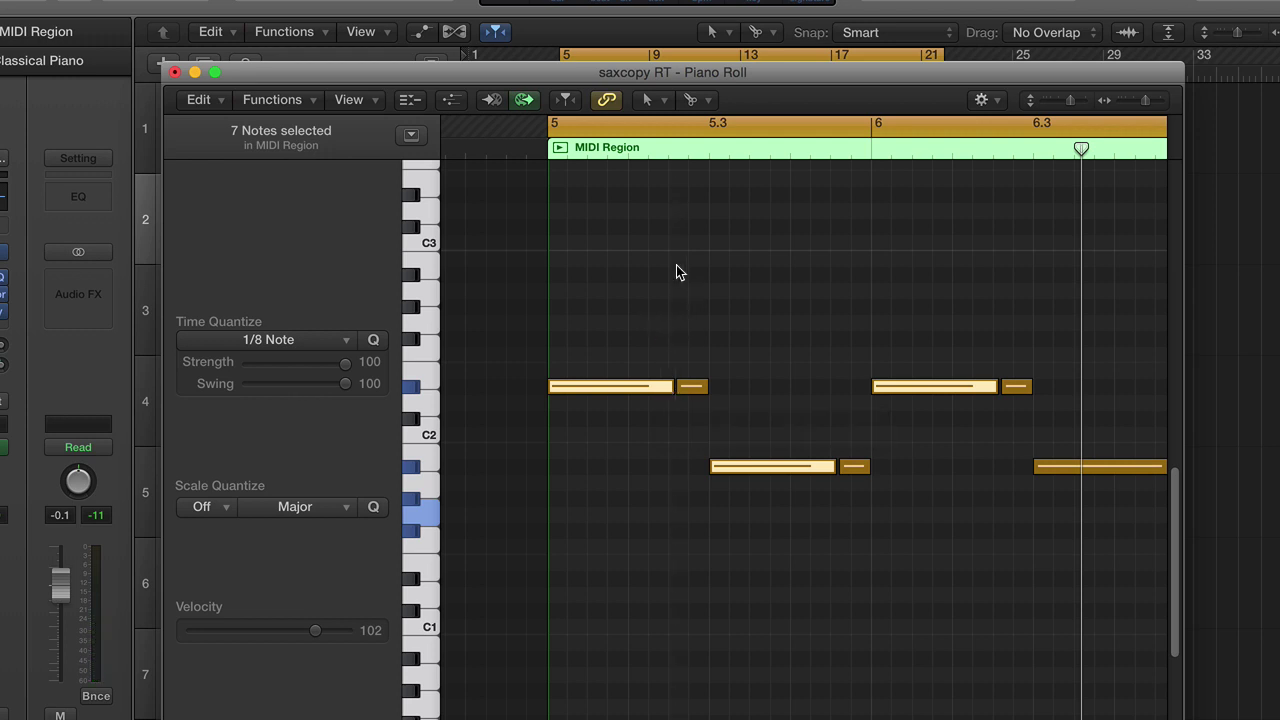
Step: Play back the edited bass line from bar 5 into bar 9 to check the swing rhythm
key(space)
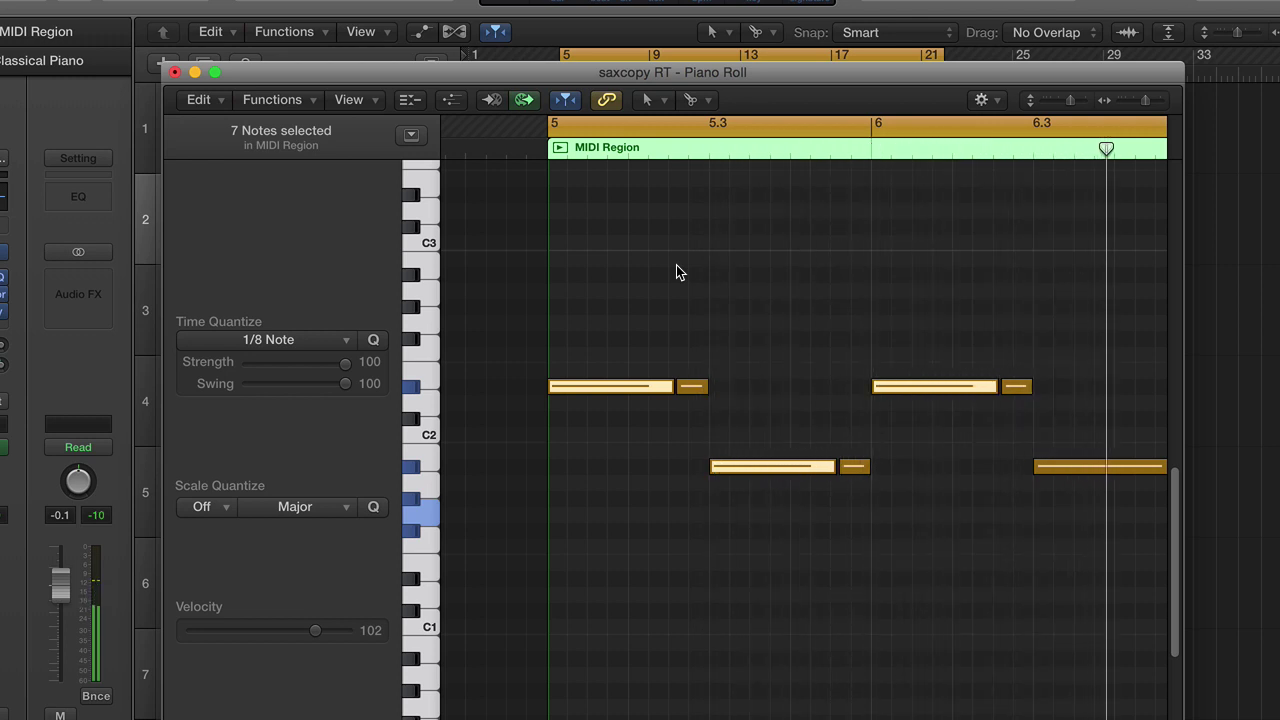
scroll(676, 265, right, 4)
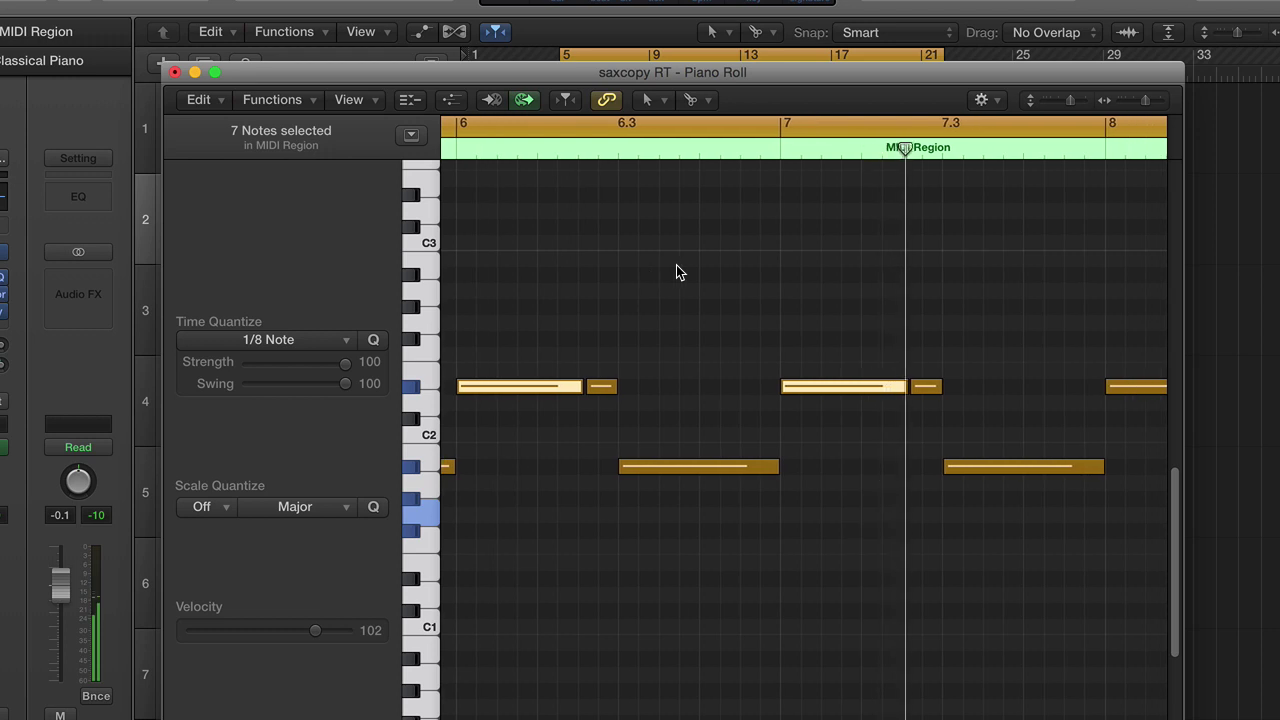
scroll(672, 269, left, 3)
scroll(676, 265, right, 5)
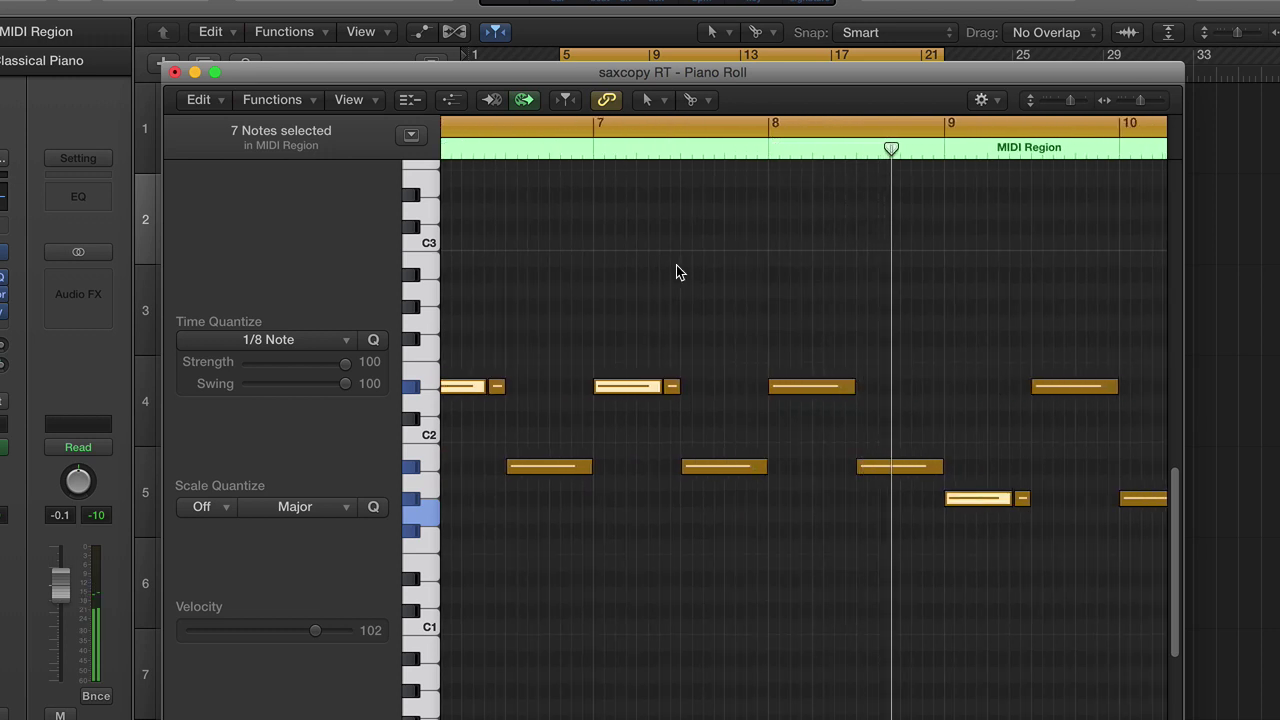
scroll(676, 265, right, 5)
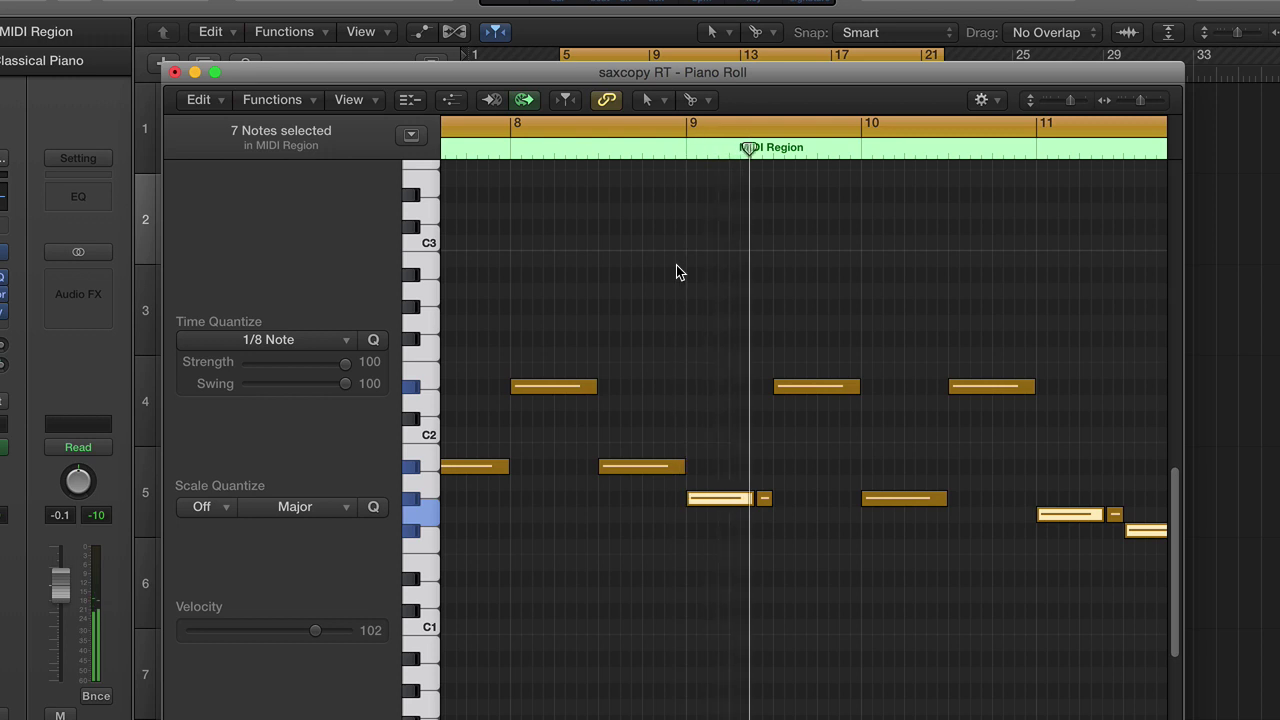
key(space)
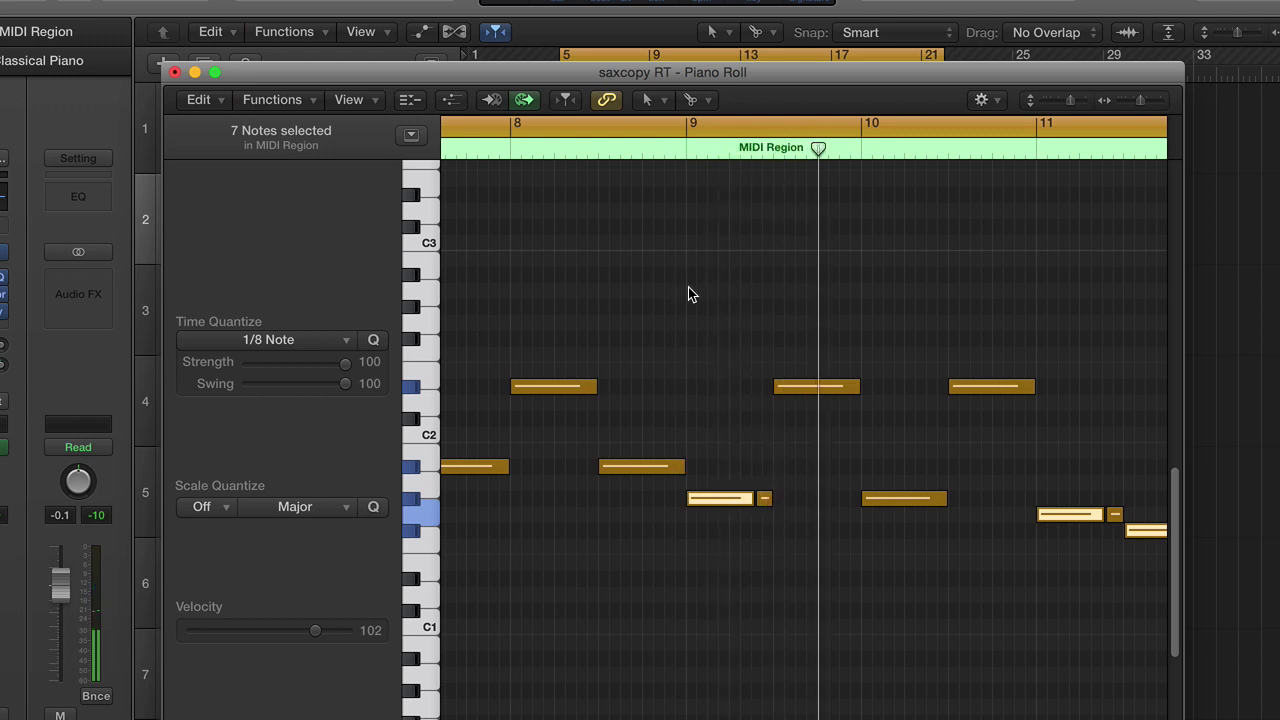
Step: Examine the bass region's notes in the Piano Roll from bar 5 to bar 21 for remaining unsplit long notes
key(super+Left)
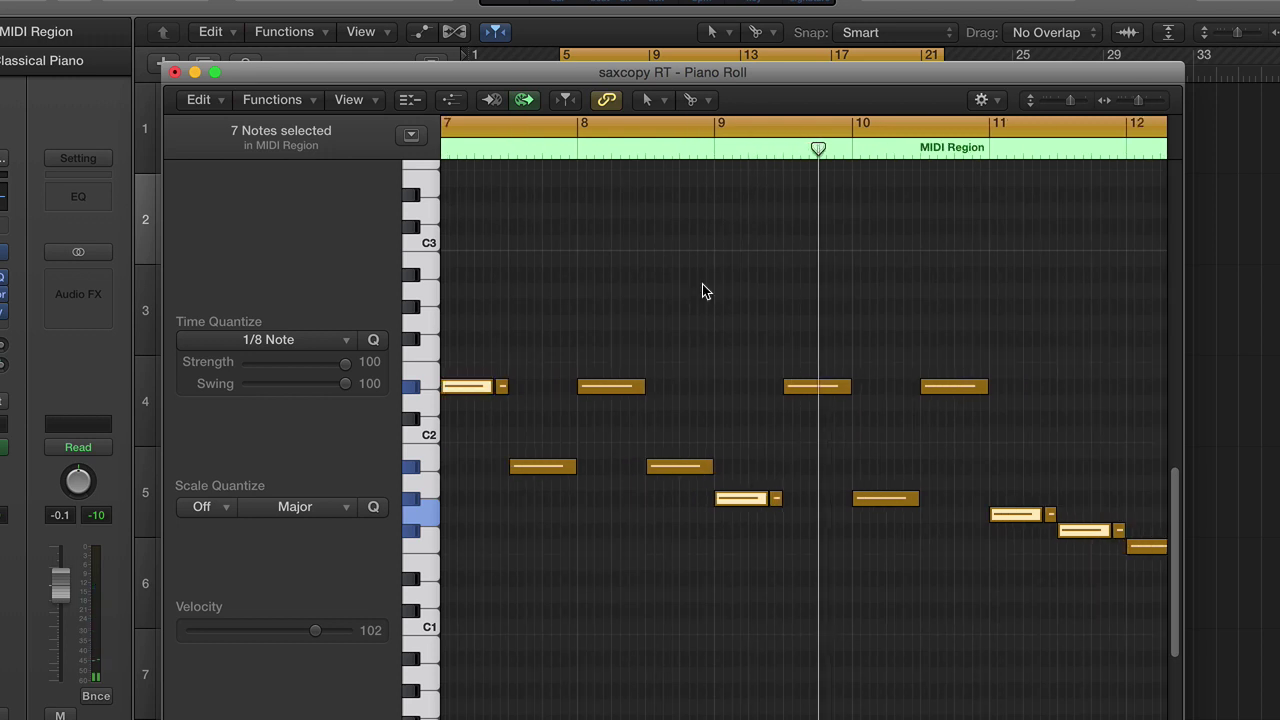
scroll(702, 285, down, 5)
scroll(703, 285, up, 5)
scroll(703, 285, left, 5)
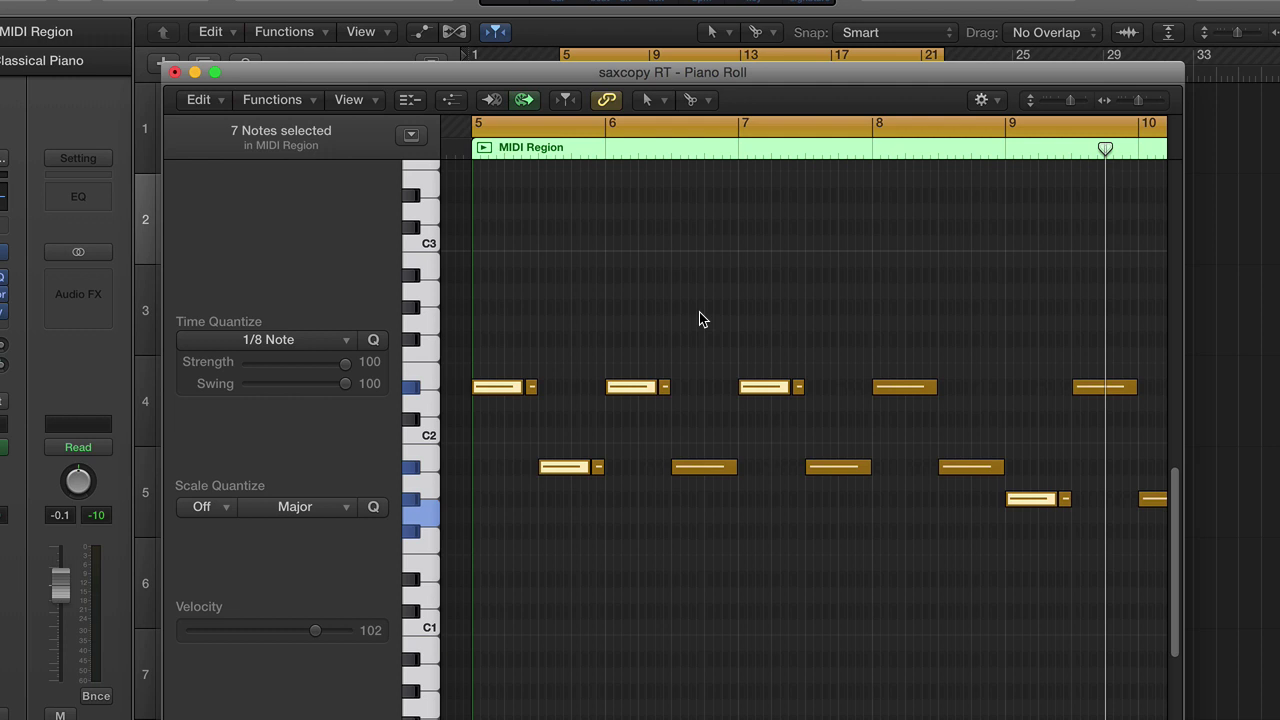
scroll(699, 318, right, 3)
scroll(699, 318, right, 15)
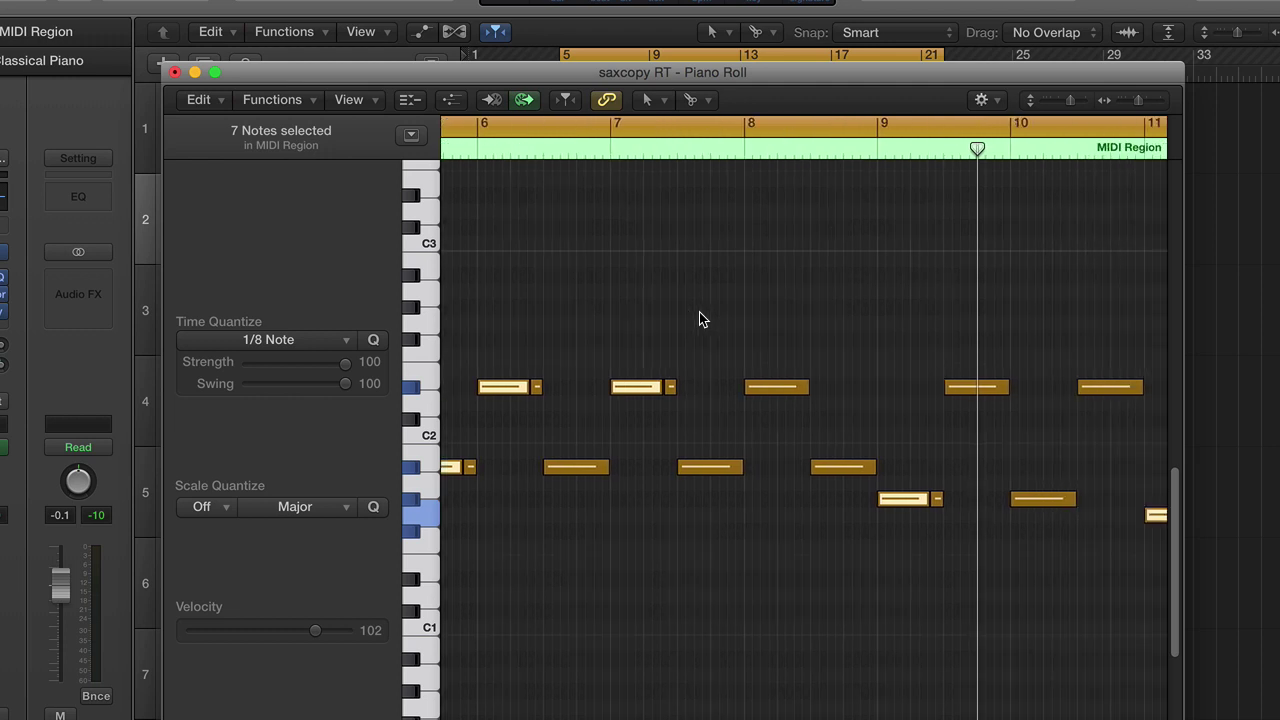
scroll(699, 318, right, 6)
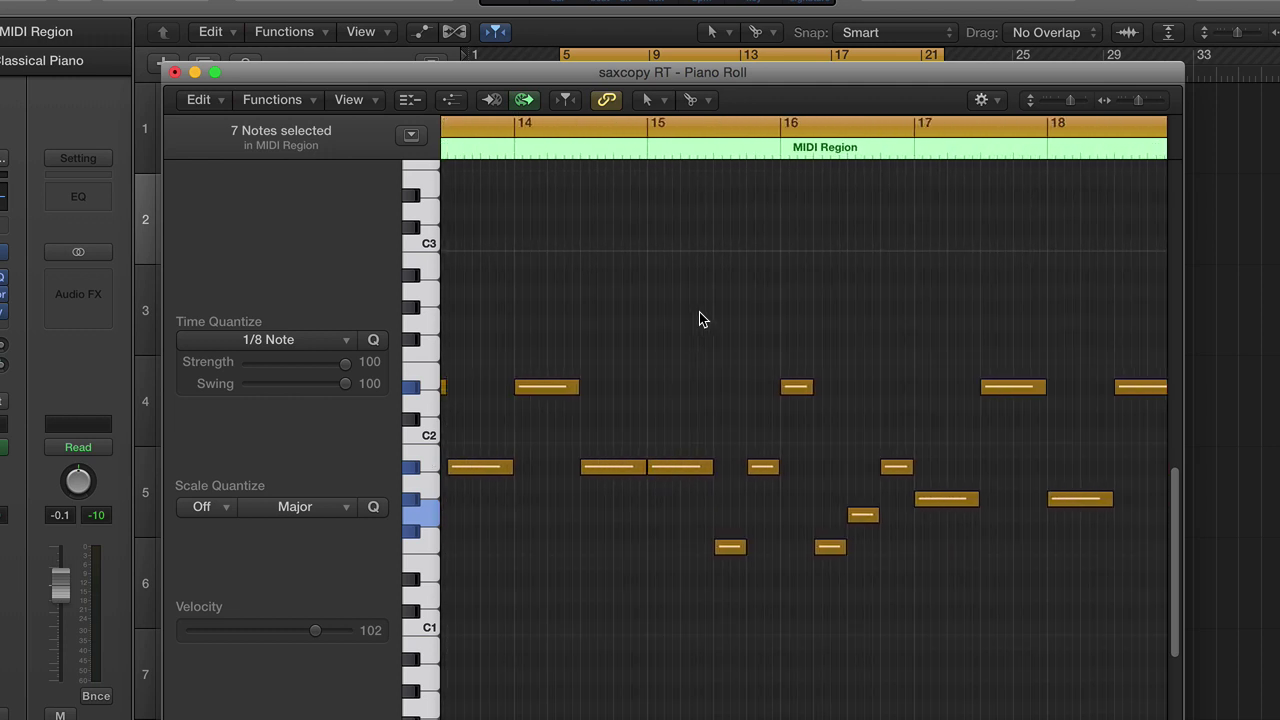
scroll(699, 318, right, 6)
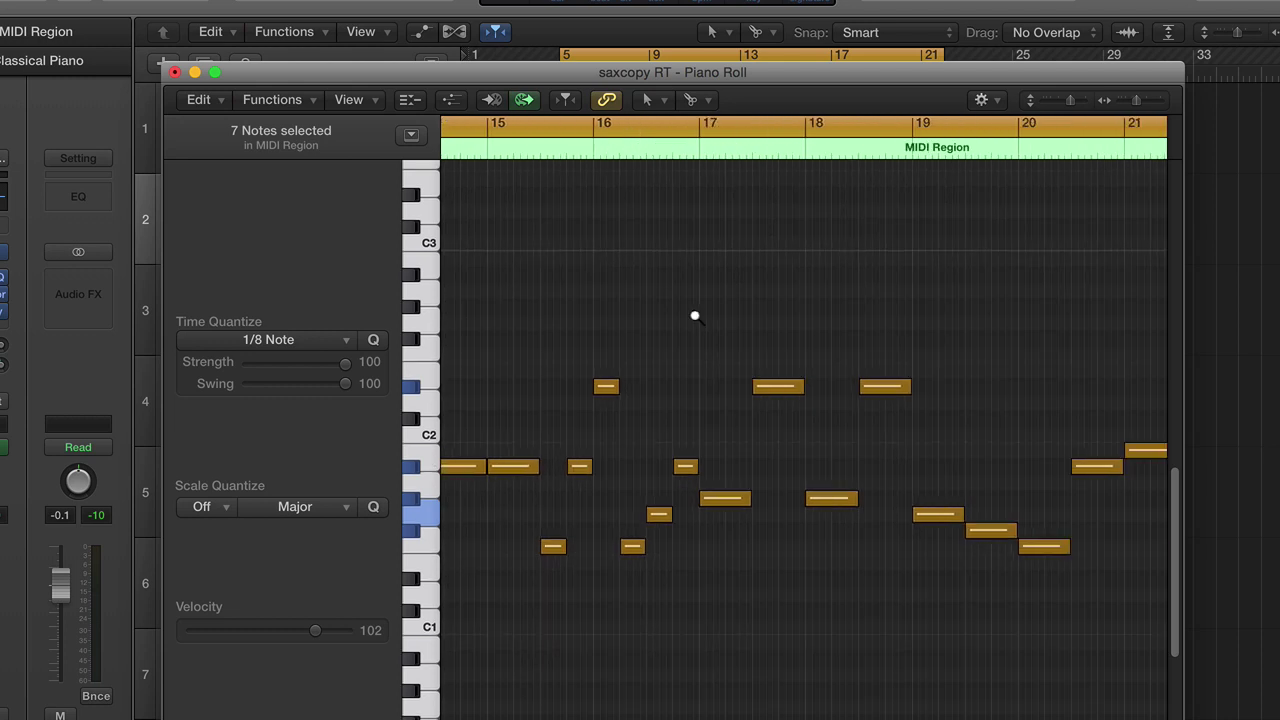
scroll(699, 318, left, 5)
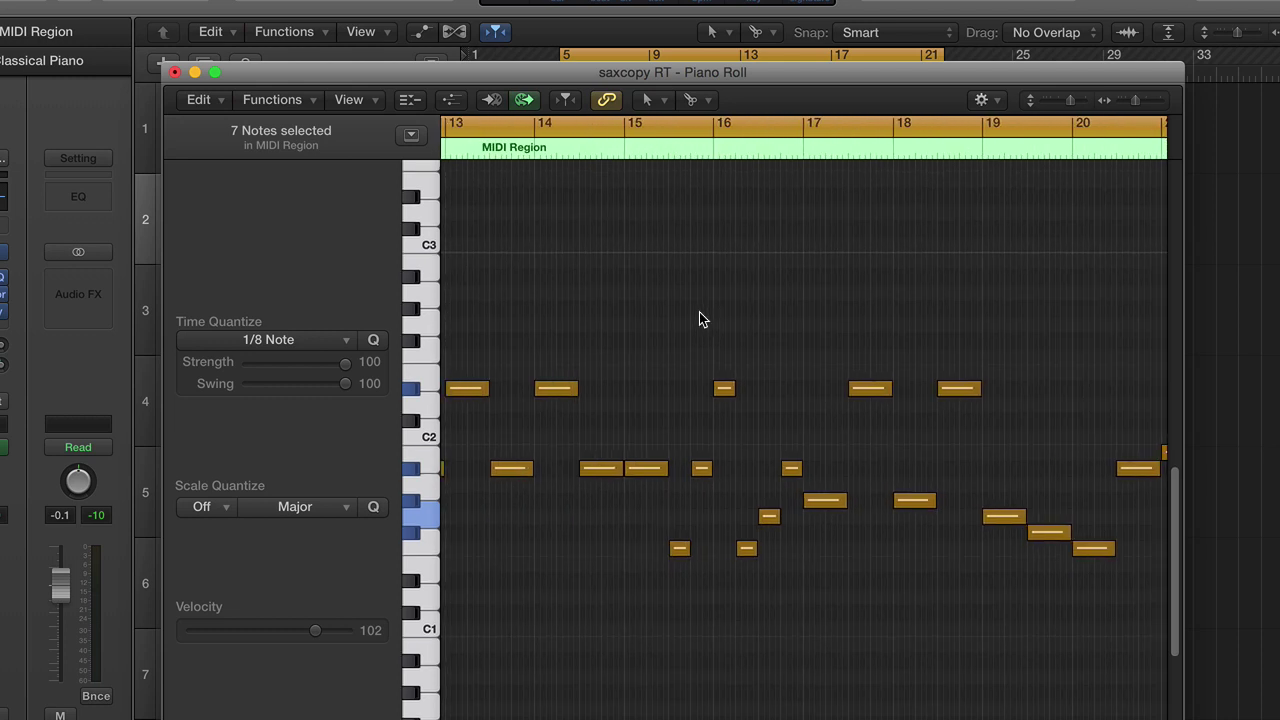
scroll(699, 318, left, 2)
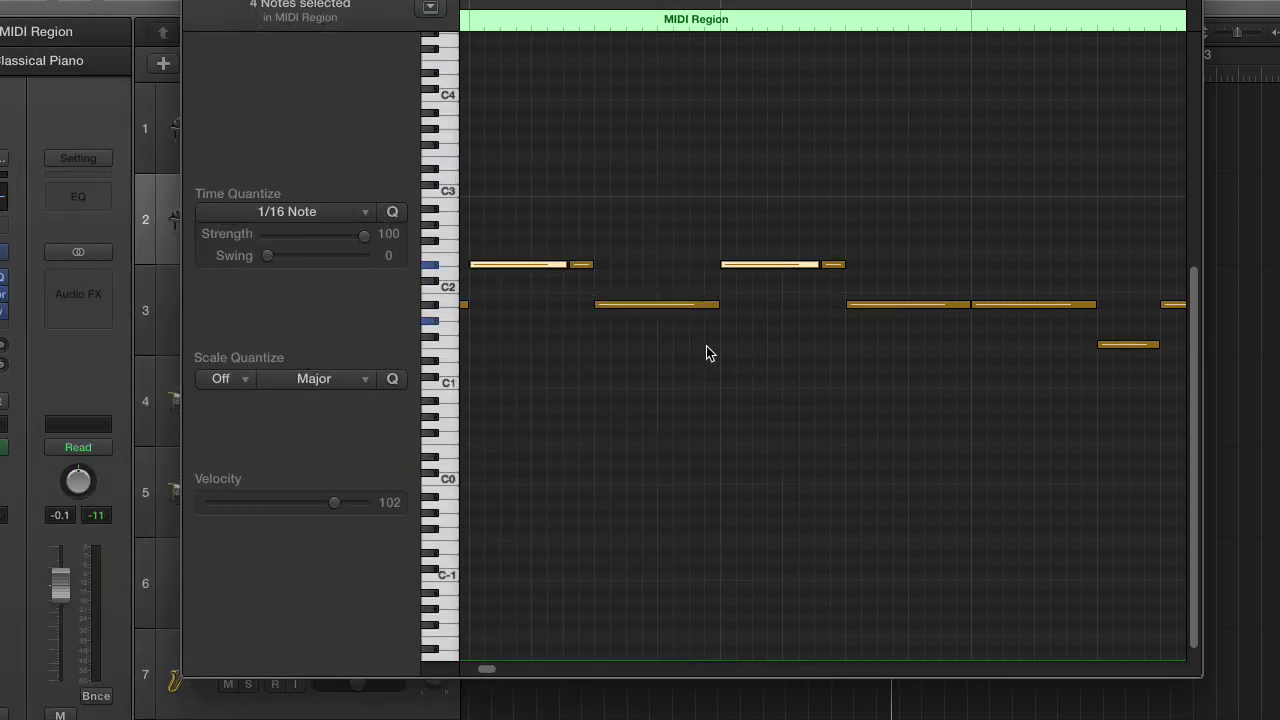
Step: Review the newly split long and short bass notes across the rest of the region
scroll(704, 348, down, 4)
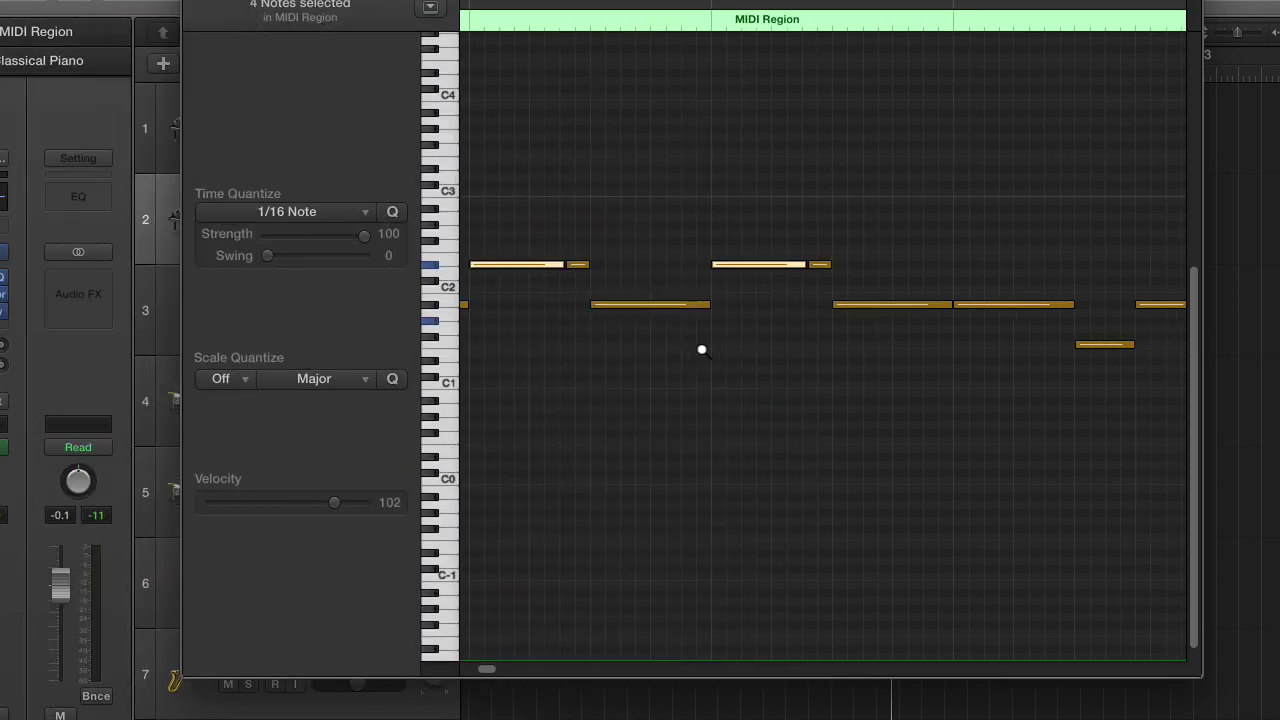
scroll(684, 463, down, 4)
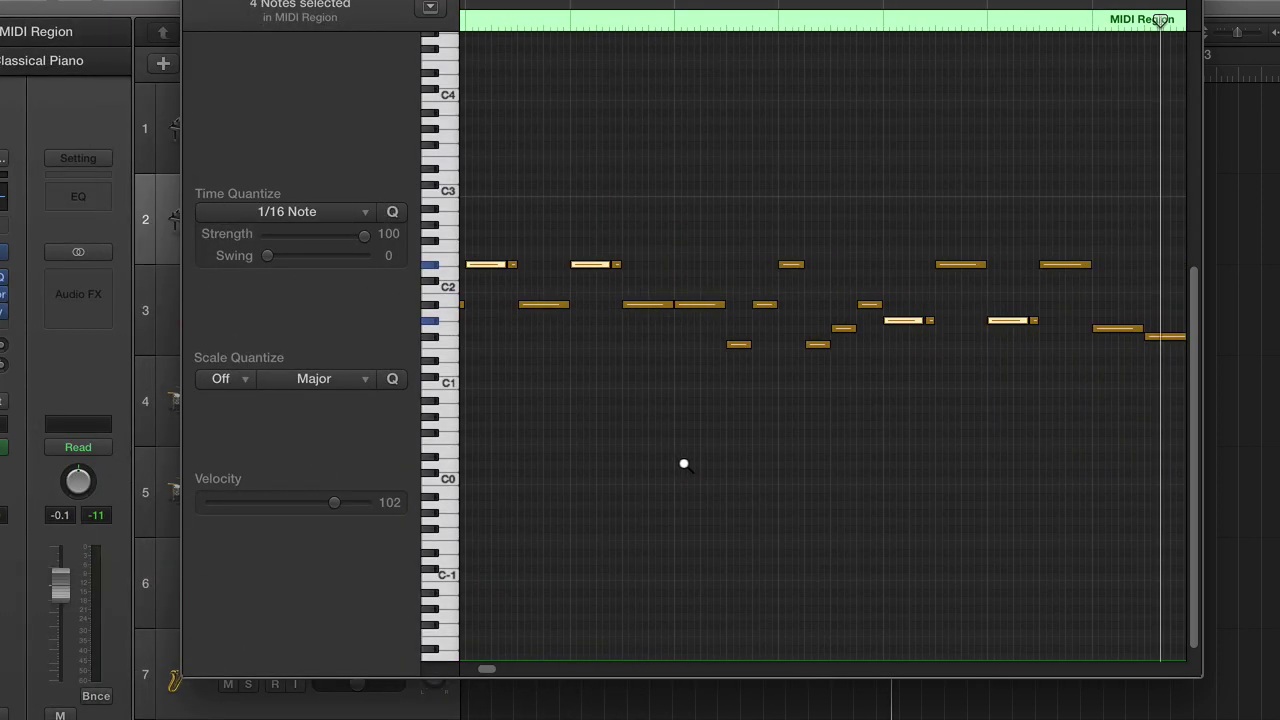
scroll(688, 467, left, 3)
scroll(688, 467, left, 5)
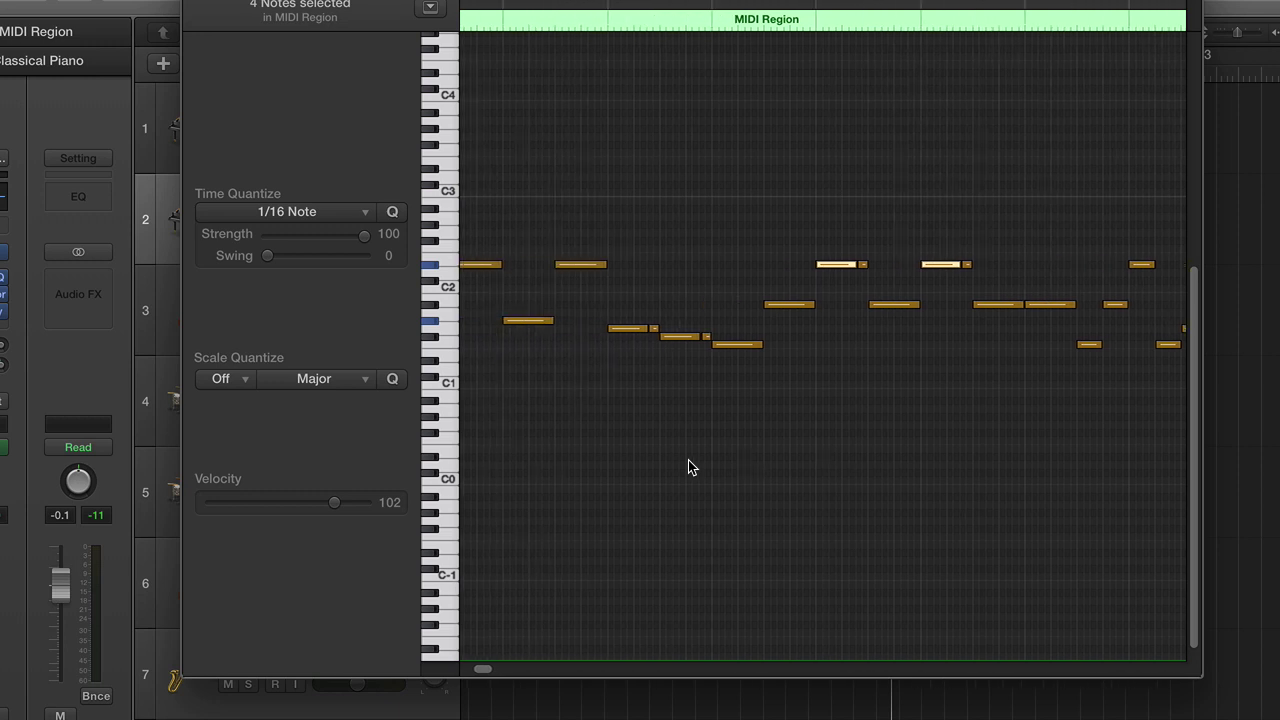
scroll(592, 478, right, 5)
scroll(586, 478, right, 8)
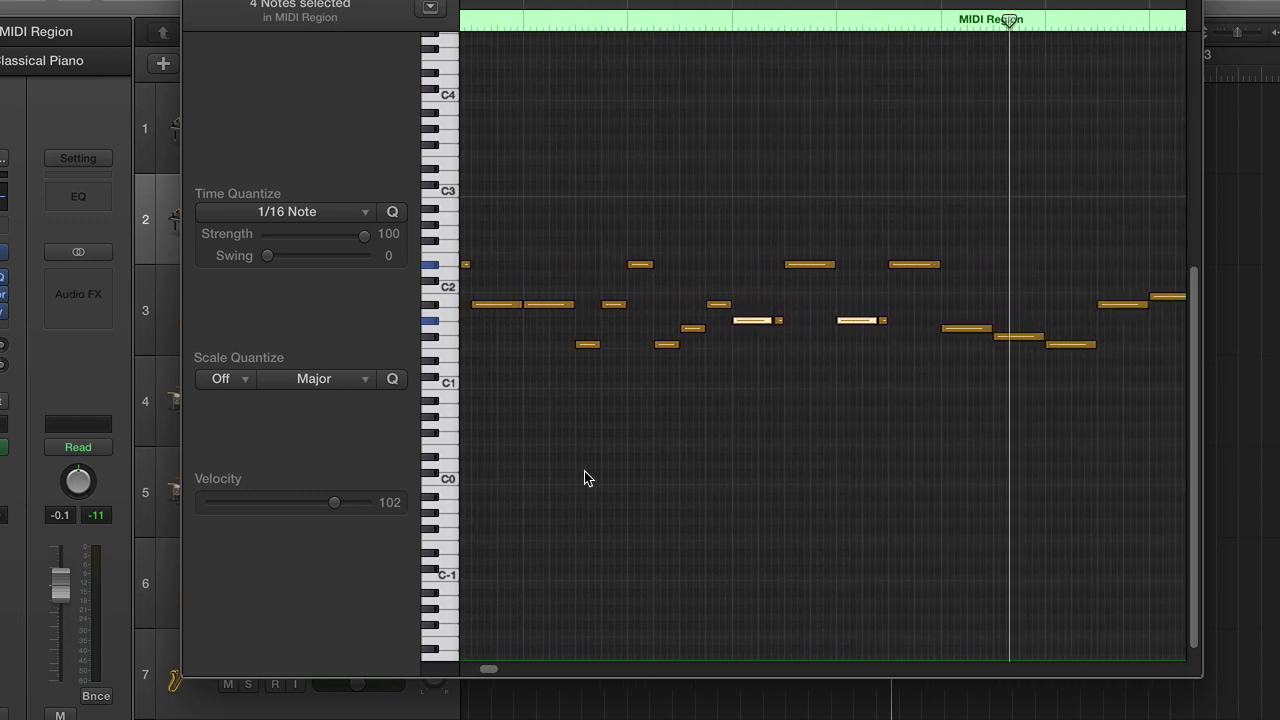
scroll(584, 478, left, 2)
scroll(584, 478, left, 5)
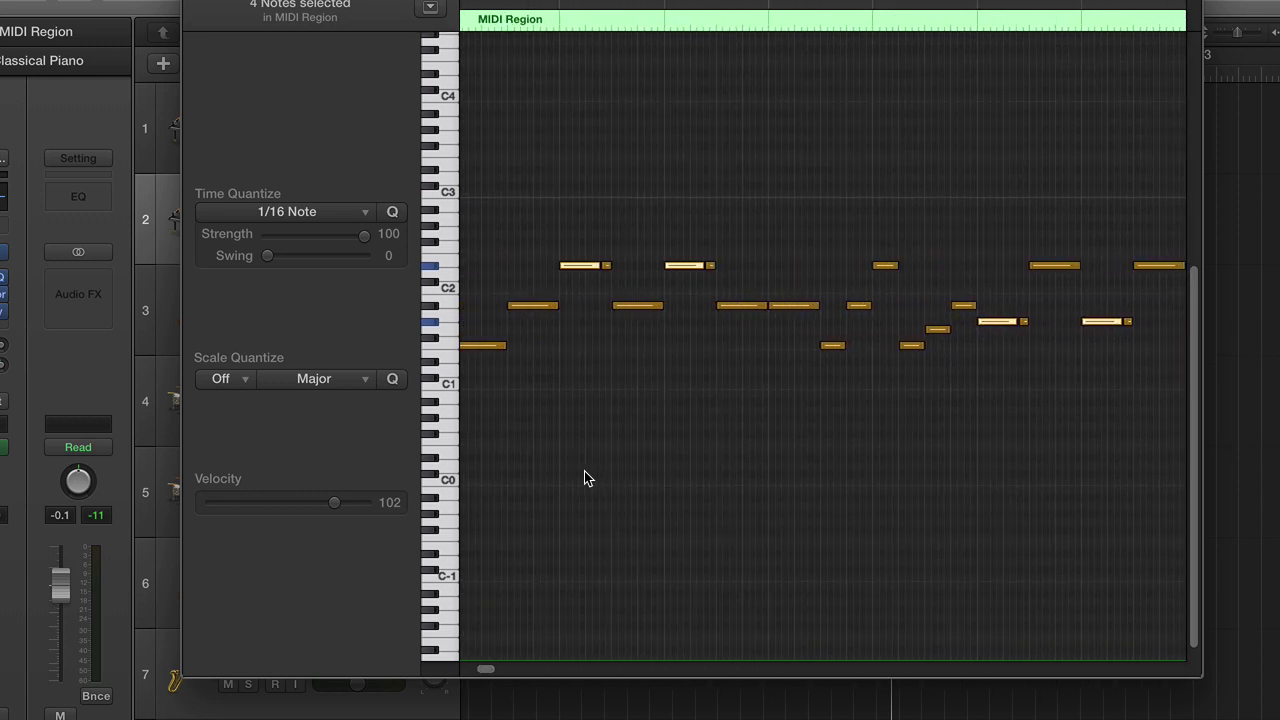
scroll(584, 471, left, 1)
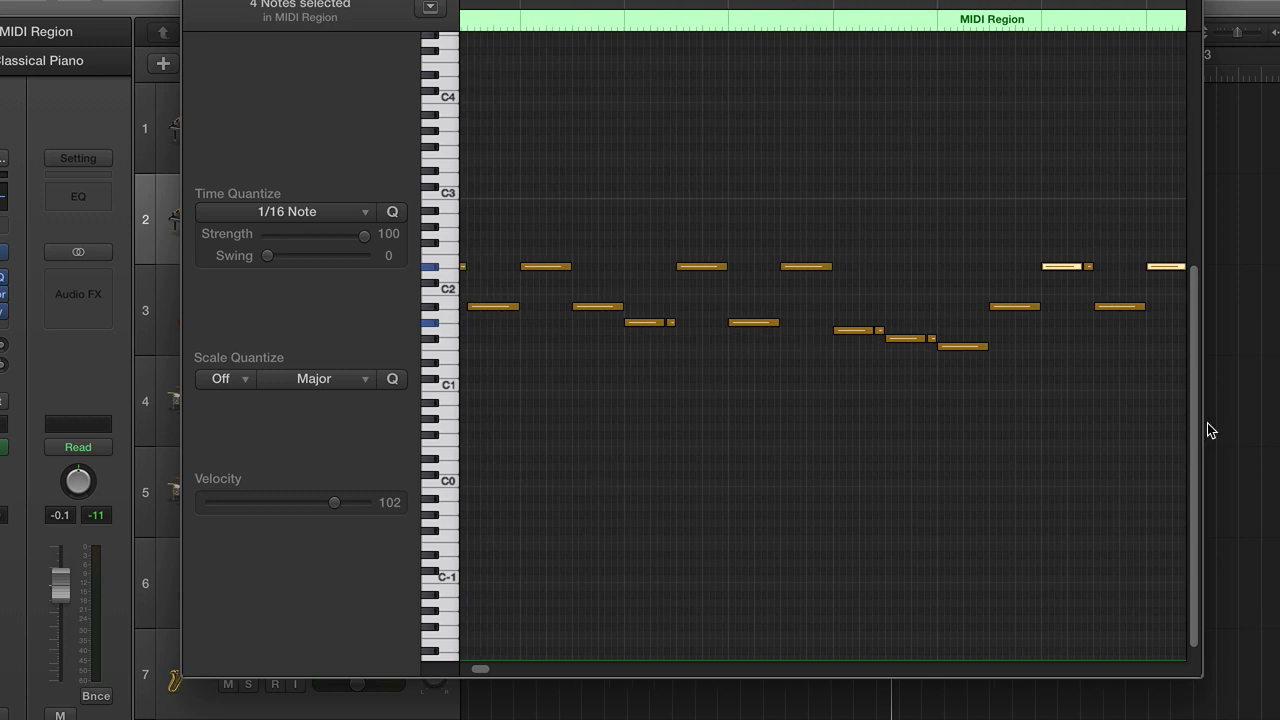
Step: Return to the arrangement, select the Bluebird drum kit on track 5 with record enabled, and play back the song
click(1252, 410)
click(952, 428)
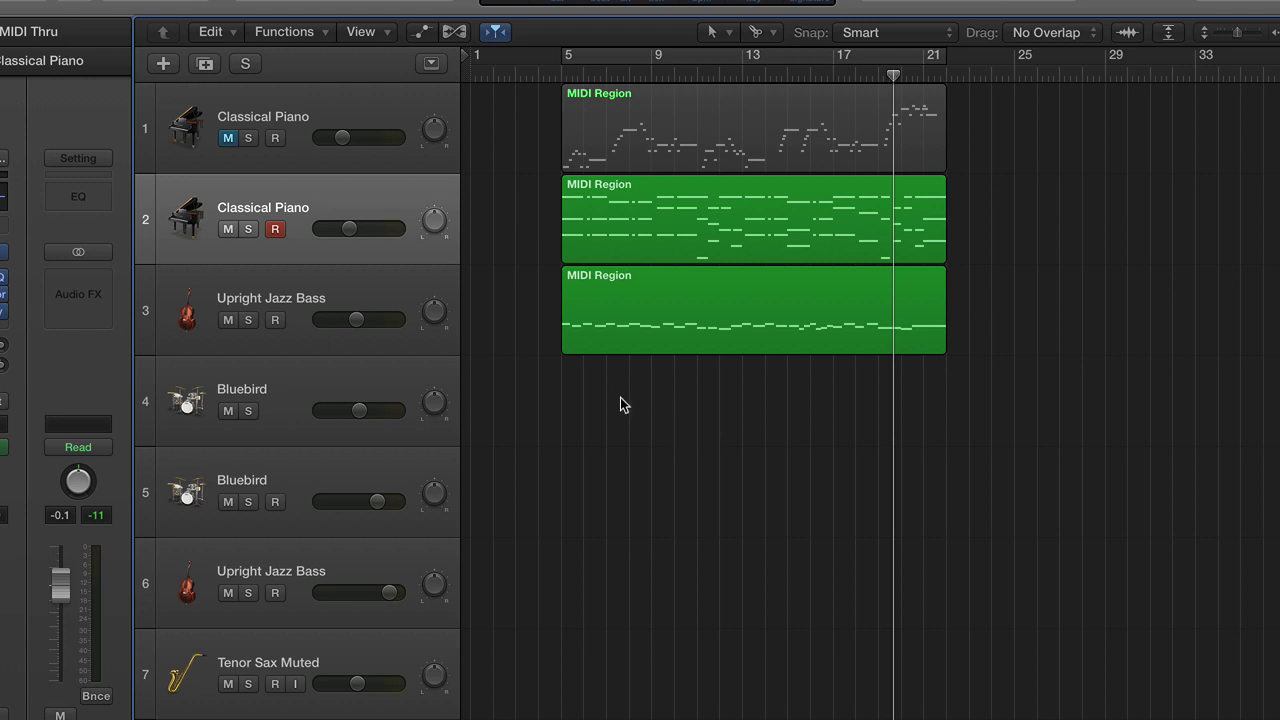
click(389, 475)
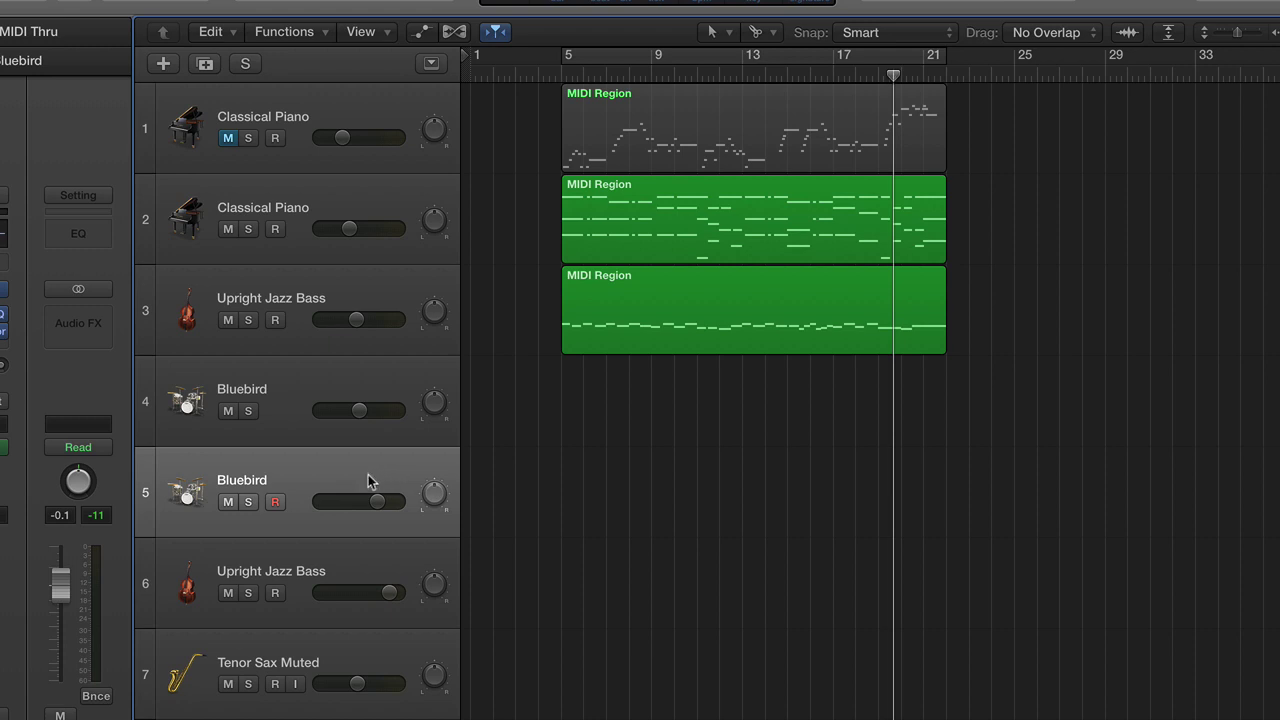
click(278, 502)
key(space)
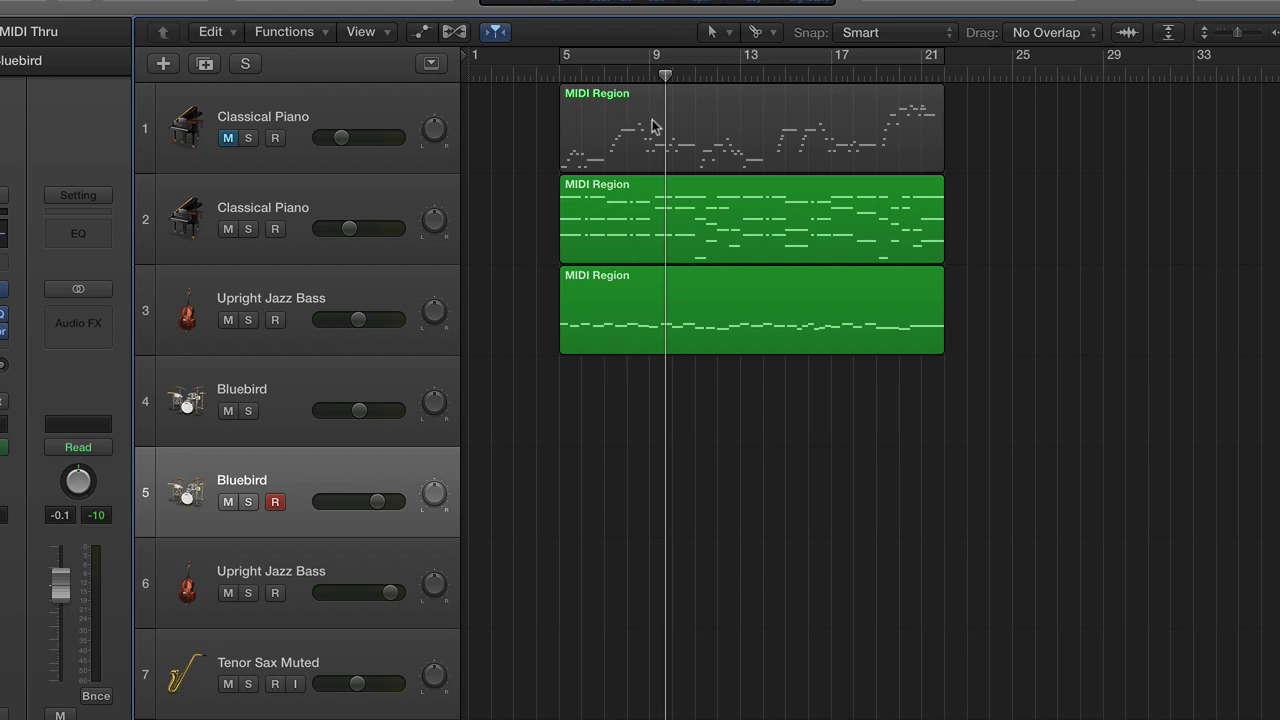
Step: Create a Drummer region near bar 6 on the Bluebird drummer track (track 4)
click(384, 371)
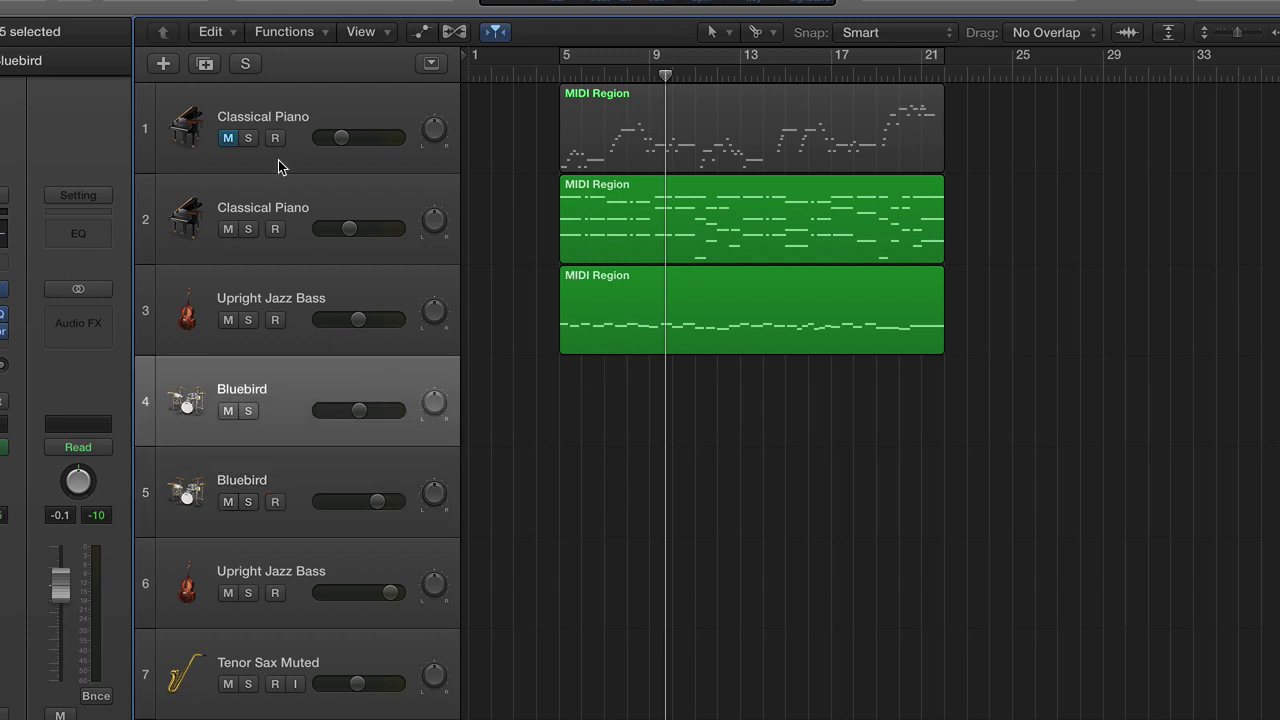
click(164, 64)
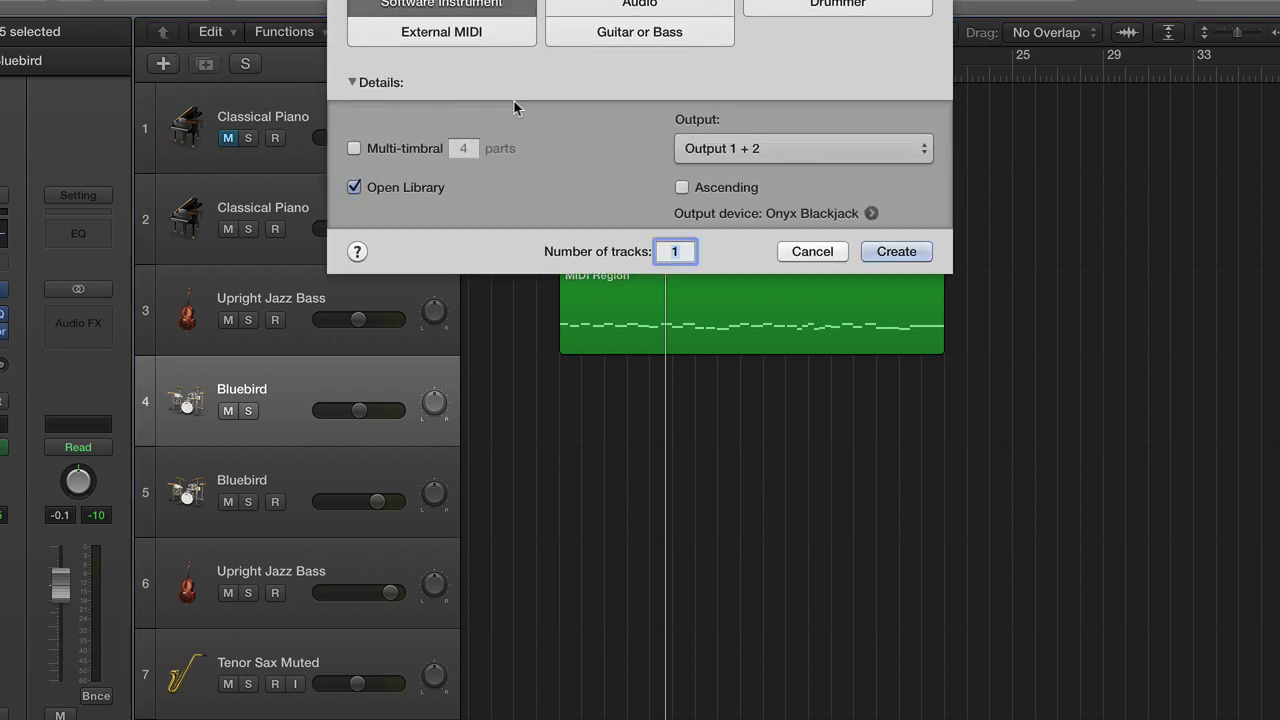
click(810, 251)
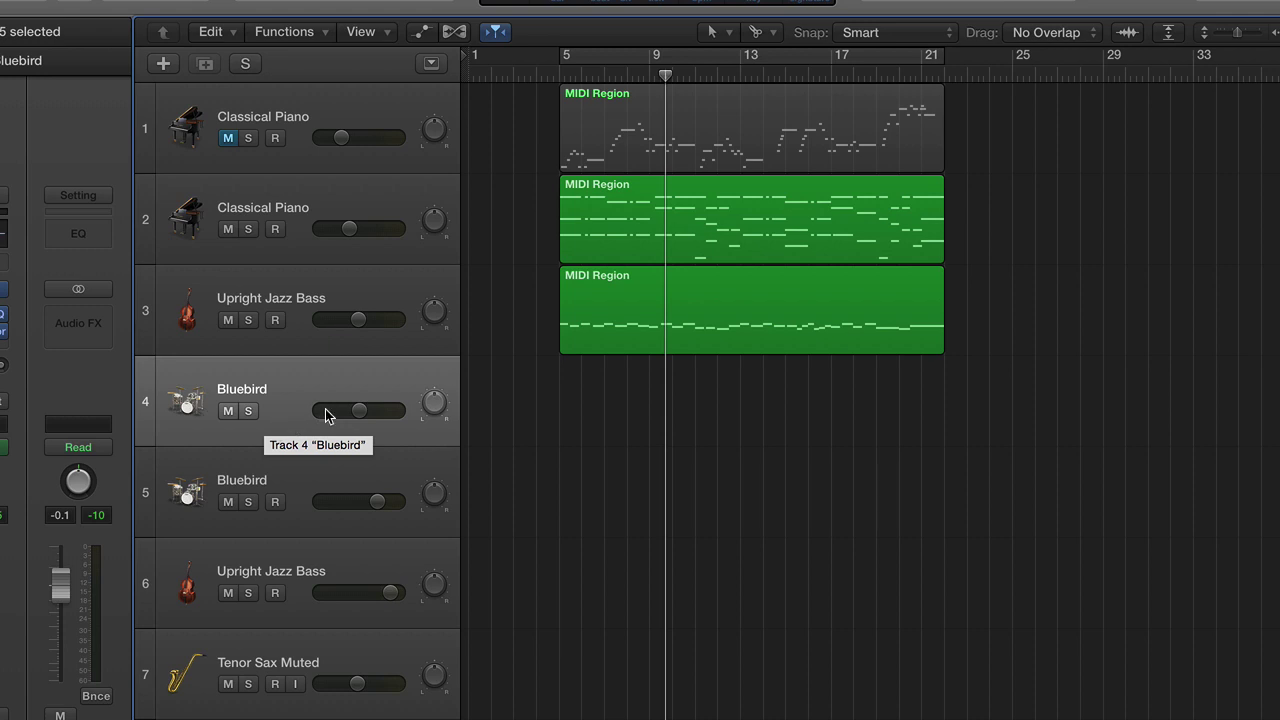
right_click(584, 383)
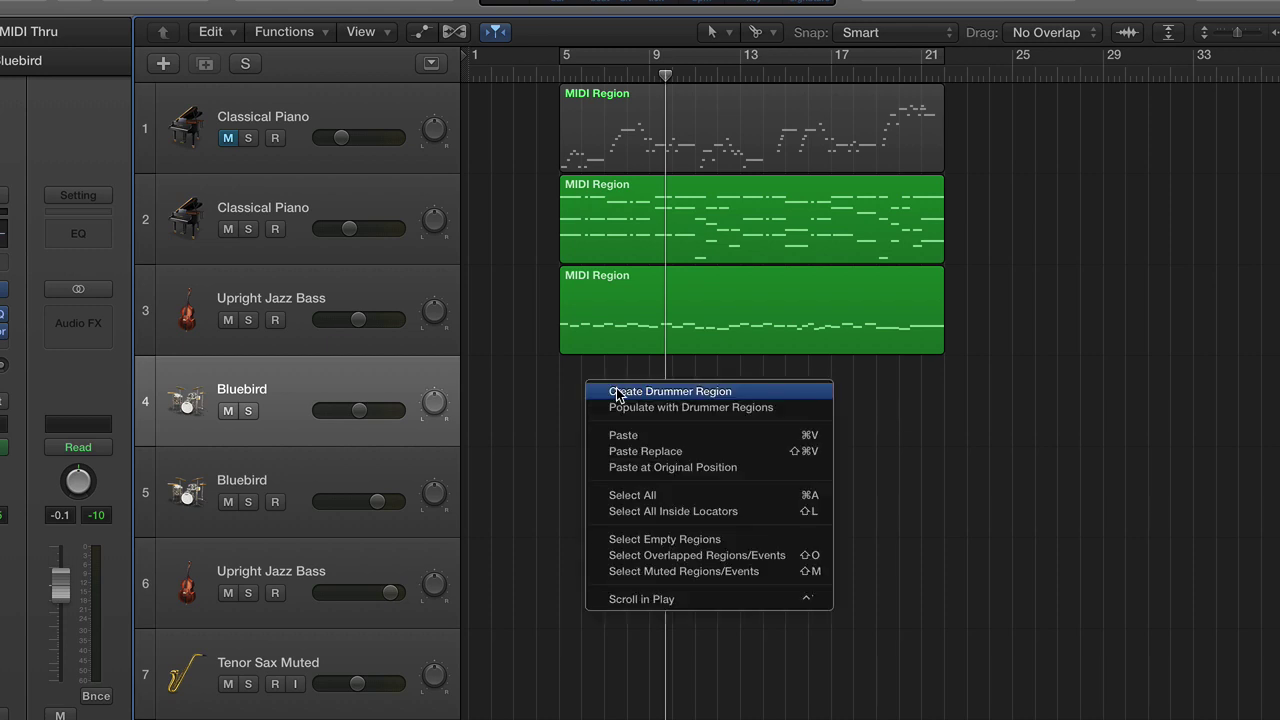
click(617, 392)
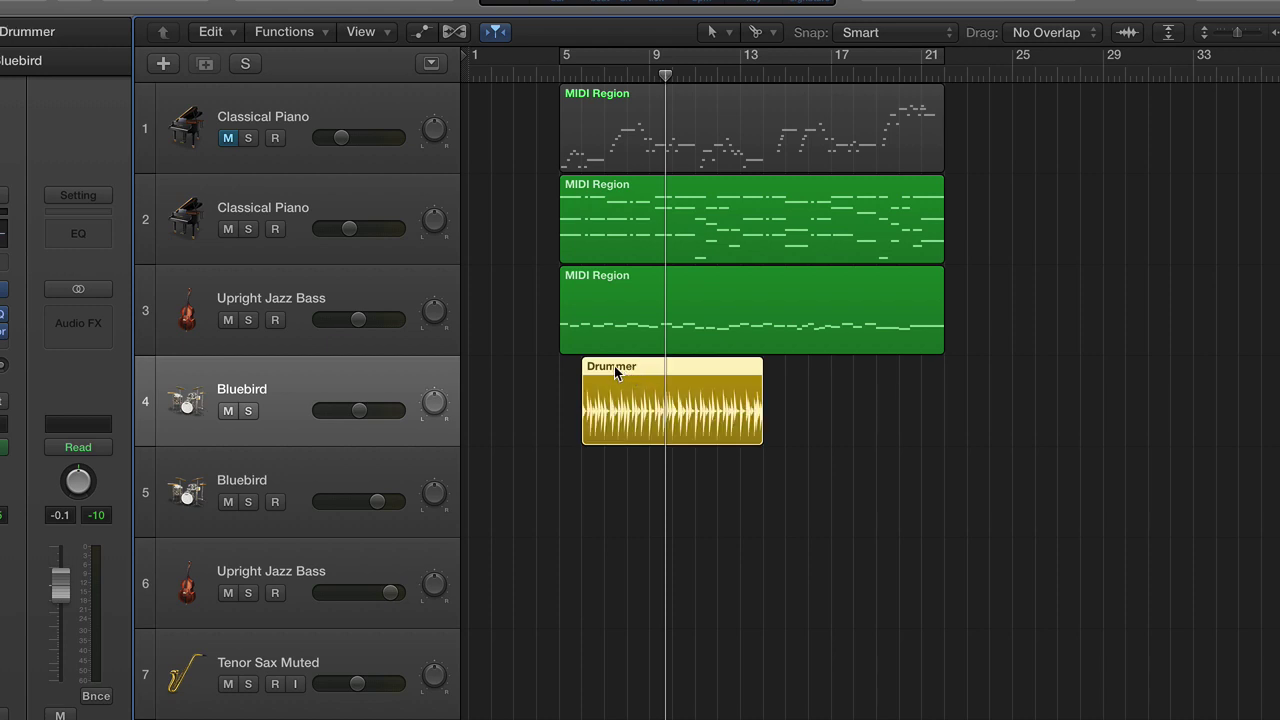
Step: Move the Drummer region to start at bar 5 and extend it to the end of the MIDI regions
drag(612, 366, 776, 410)
mouse_move(595, 372)
mouse_down()
mouse_move(622, 370)
mouse_move(587, 366)
mouse_move(606, 367)
mouse_up()
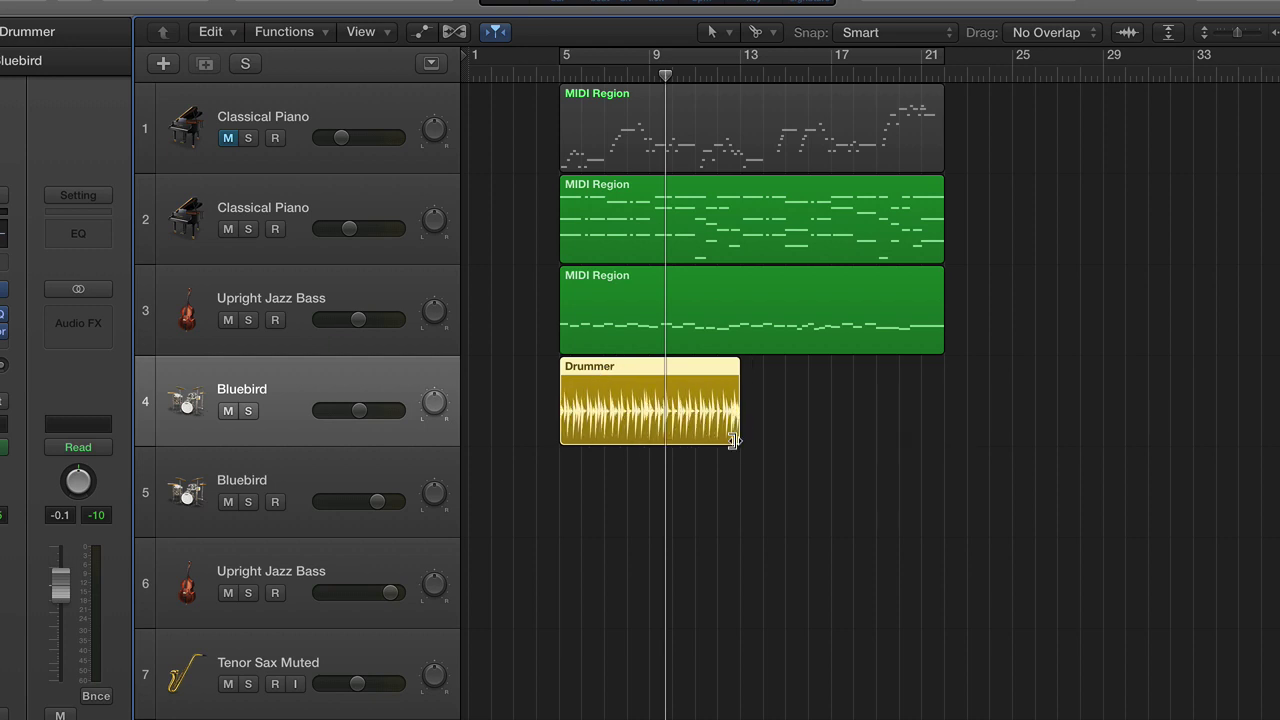
drag(737, 441, 943, 437)
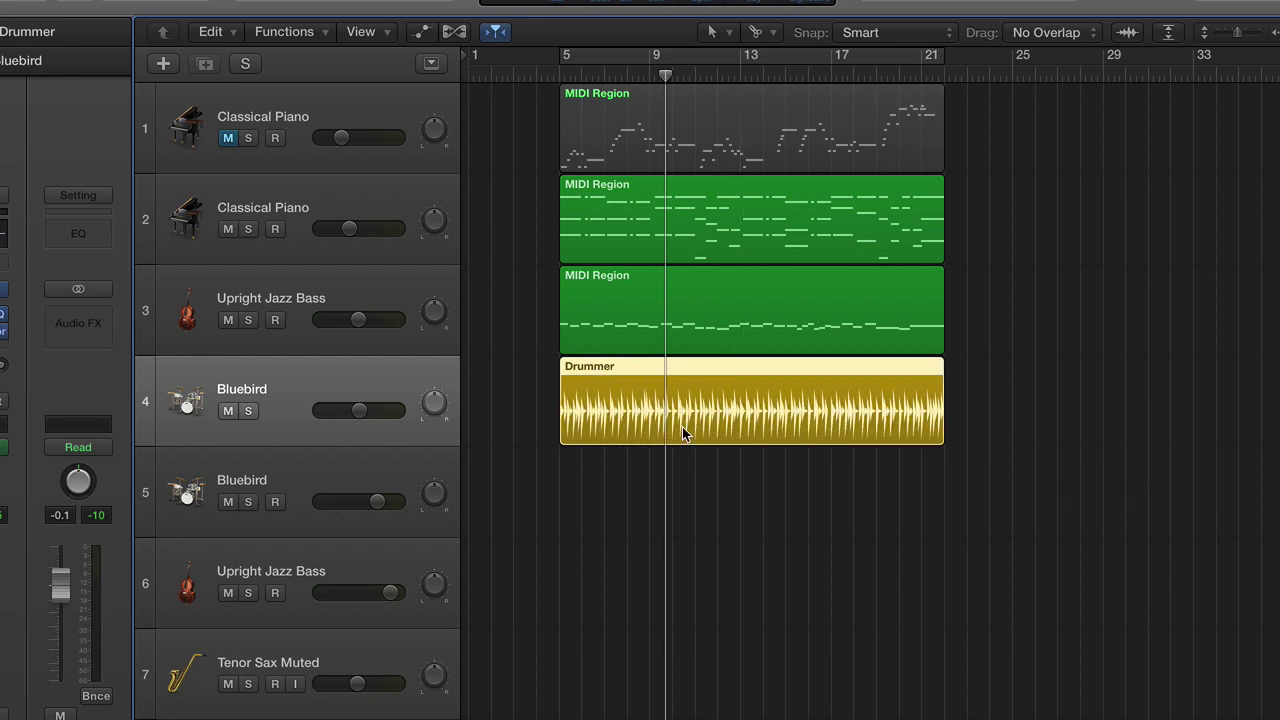
Step: Open the Drummer region in its editor and apply the Mixtape preset
double_click(616, 395)
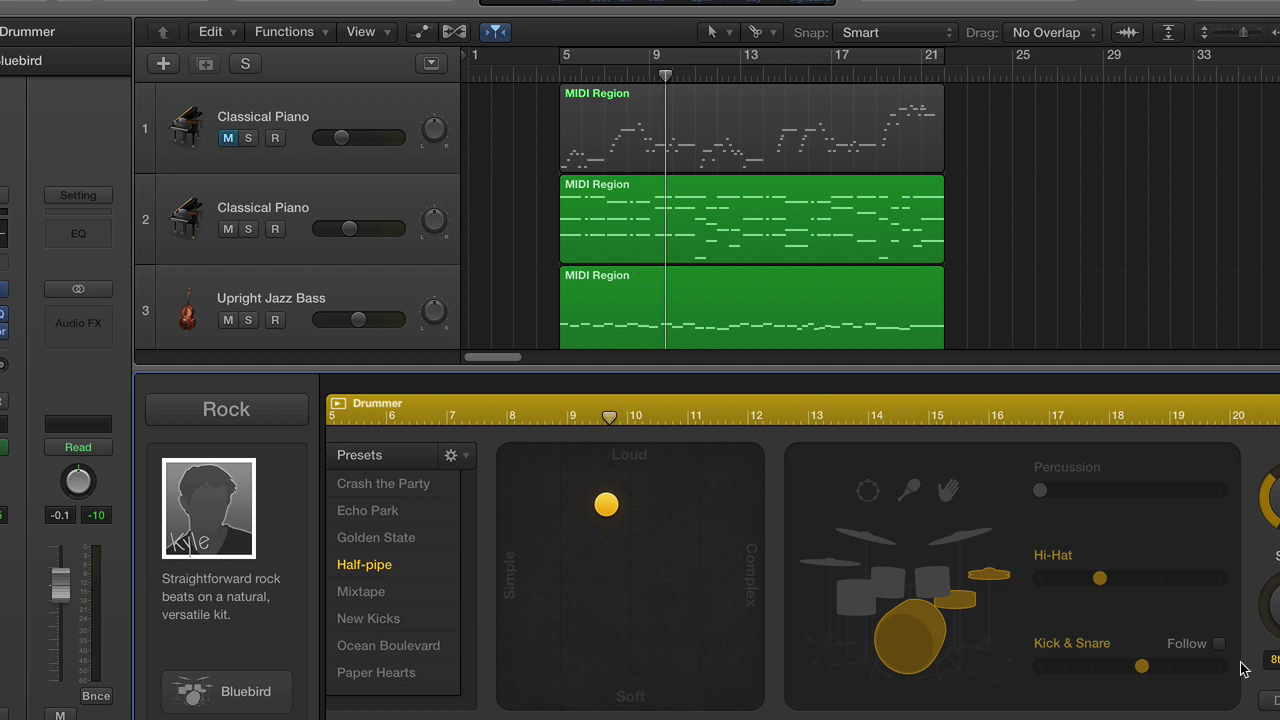
mouse_move(1180, 710)
mouse_down()
mouse_move(1143, 716)
mouse_move(1180, 719)
mouse_up()
scroll(1095, 640, right, 5)
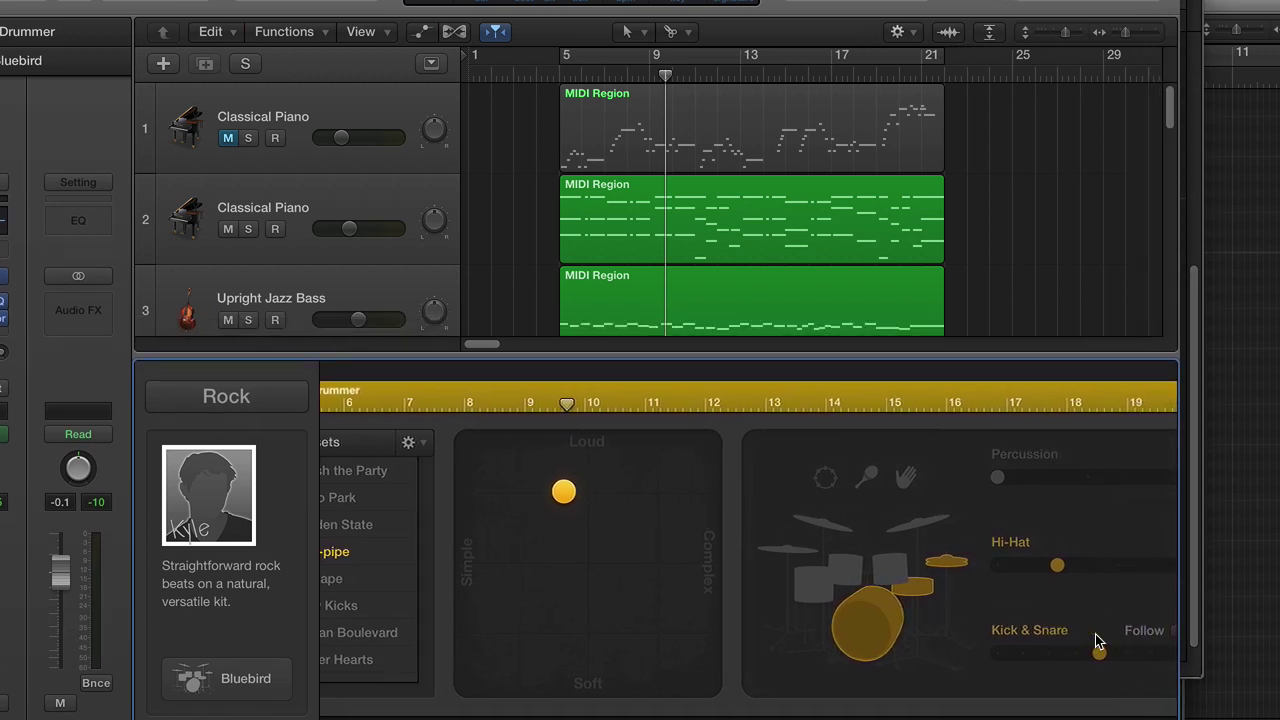
scroll(1095, 640, left, 7)
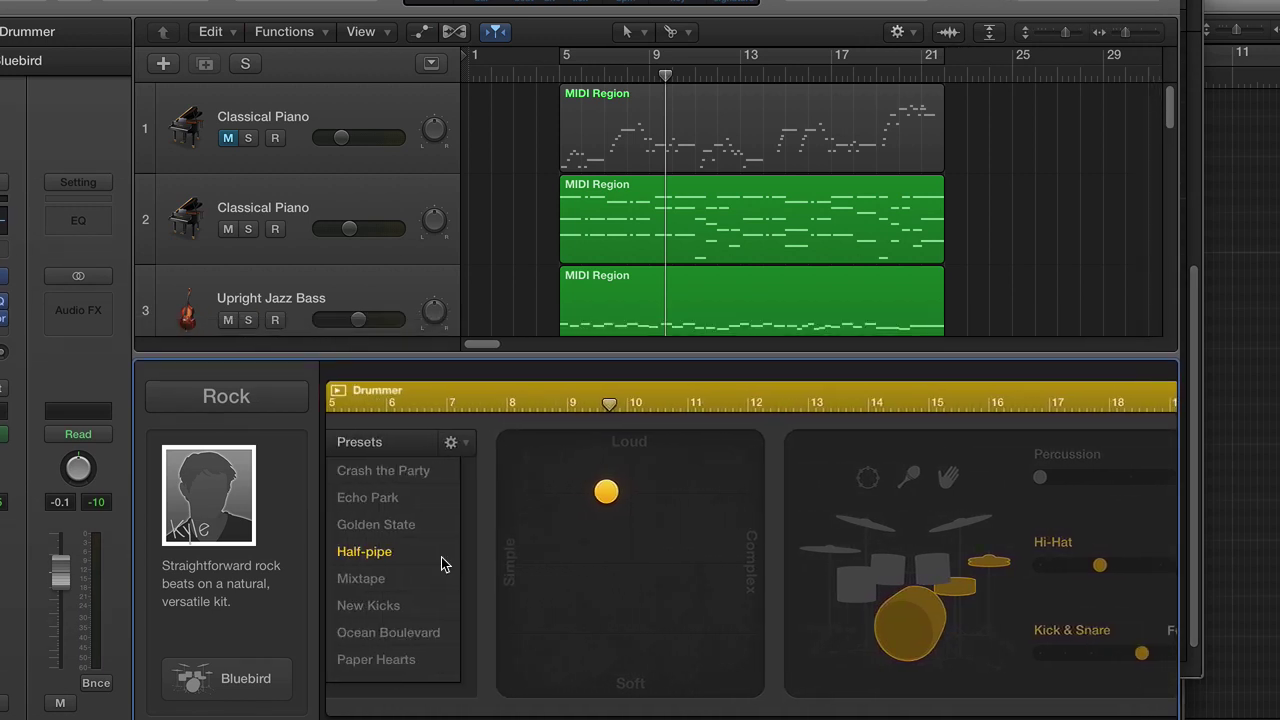
click(352, 580)
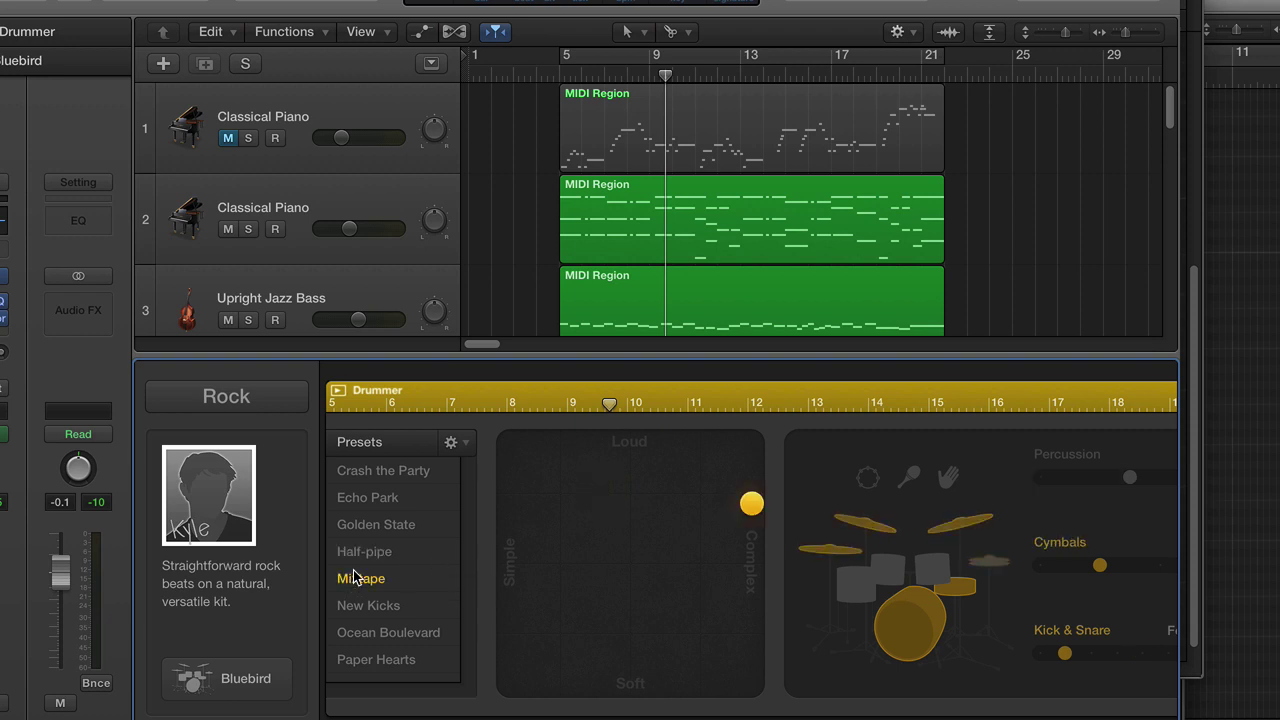
Step: Turn off the cymbals in the drummer's kit and enable the hi-hat
scroll(600, 545, right, 4)
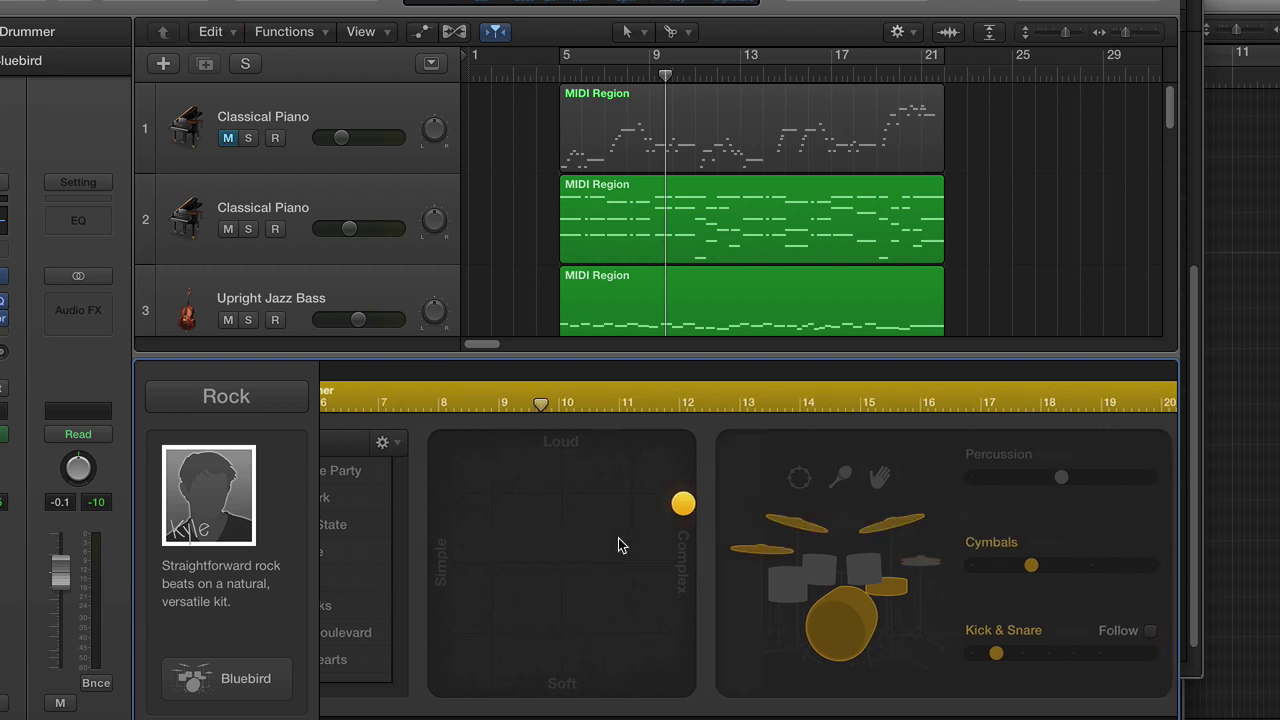
click(718, 525)
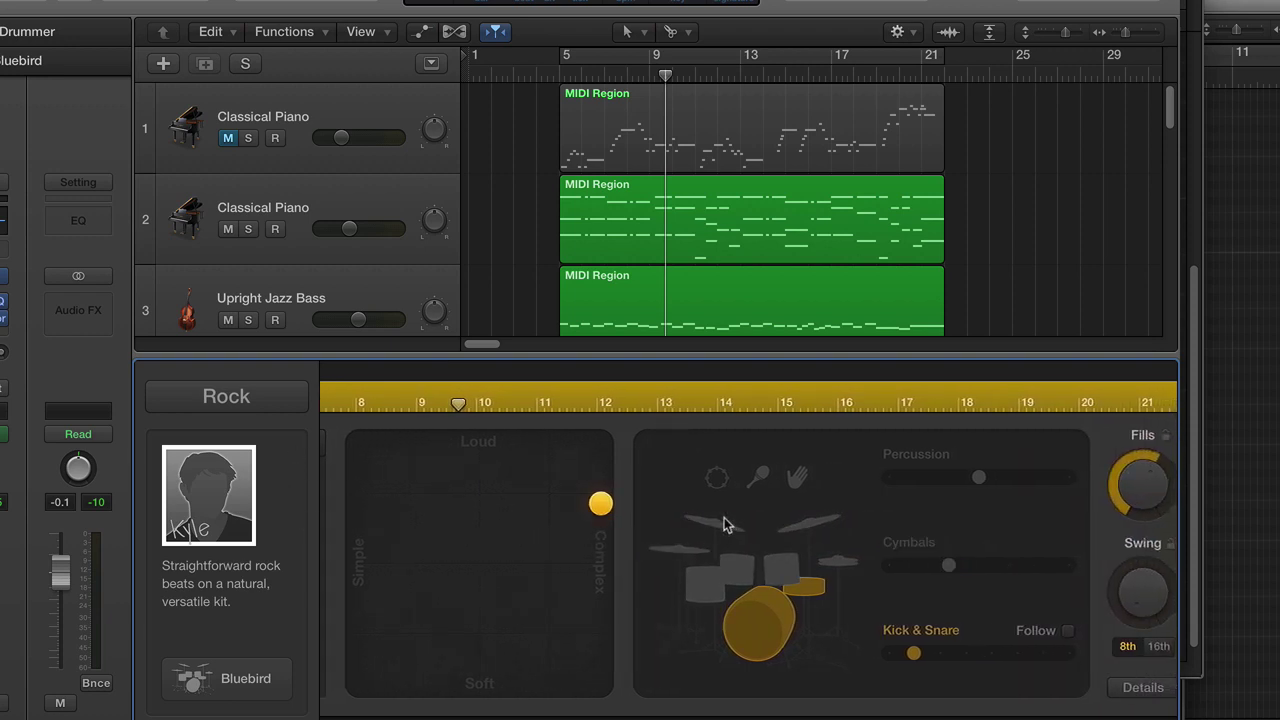
click(838, 563)
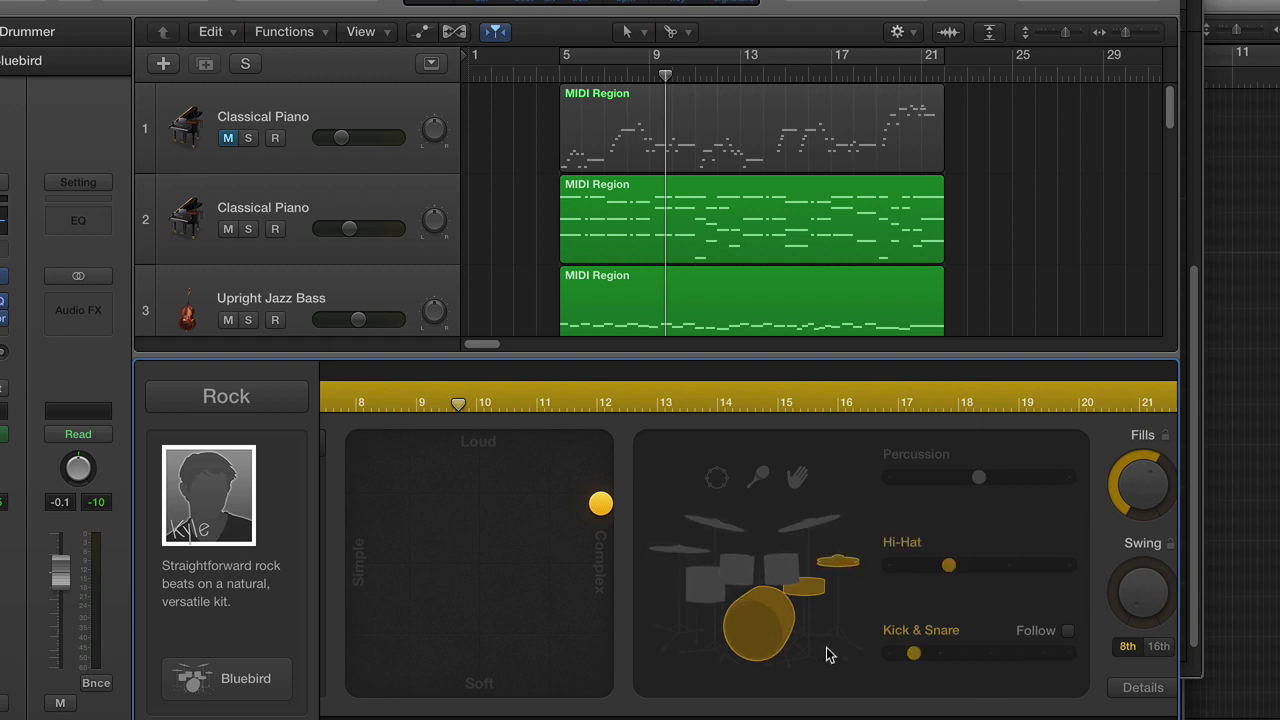
scroll(711, 540, right, 5)
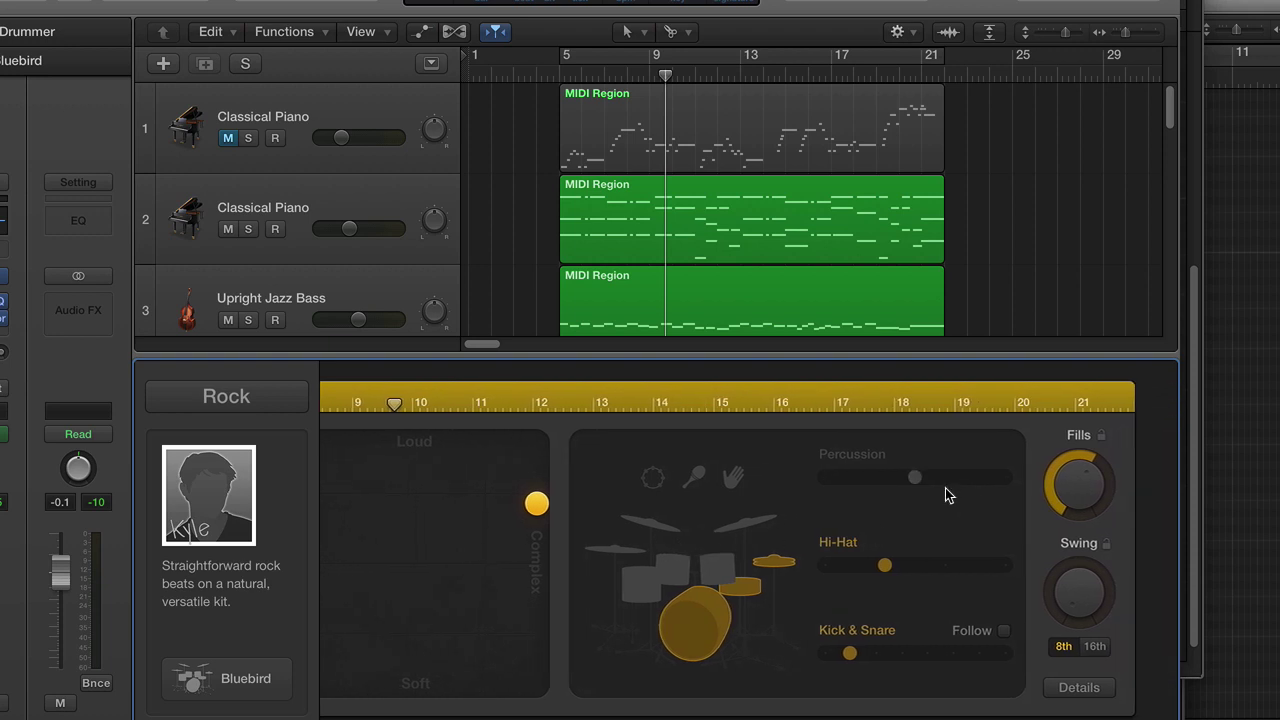
scroll(725, 530, left, 10)
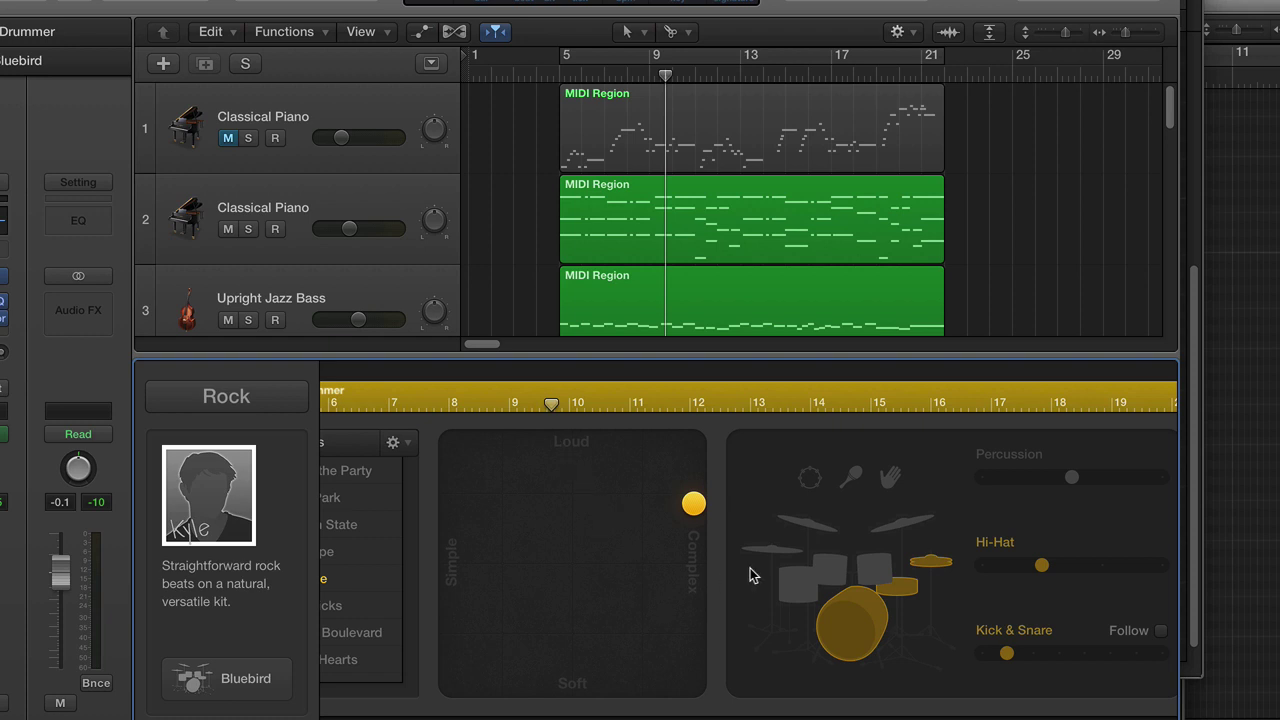
scroll(752, 575, right, 8)
scroll(752, 575, right, 3)
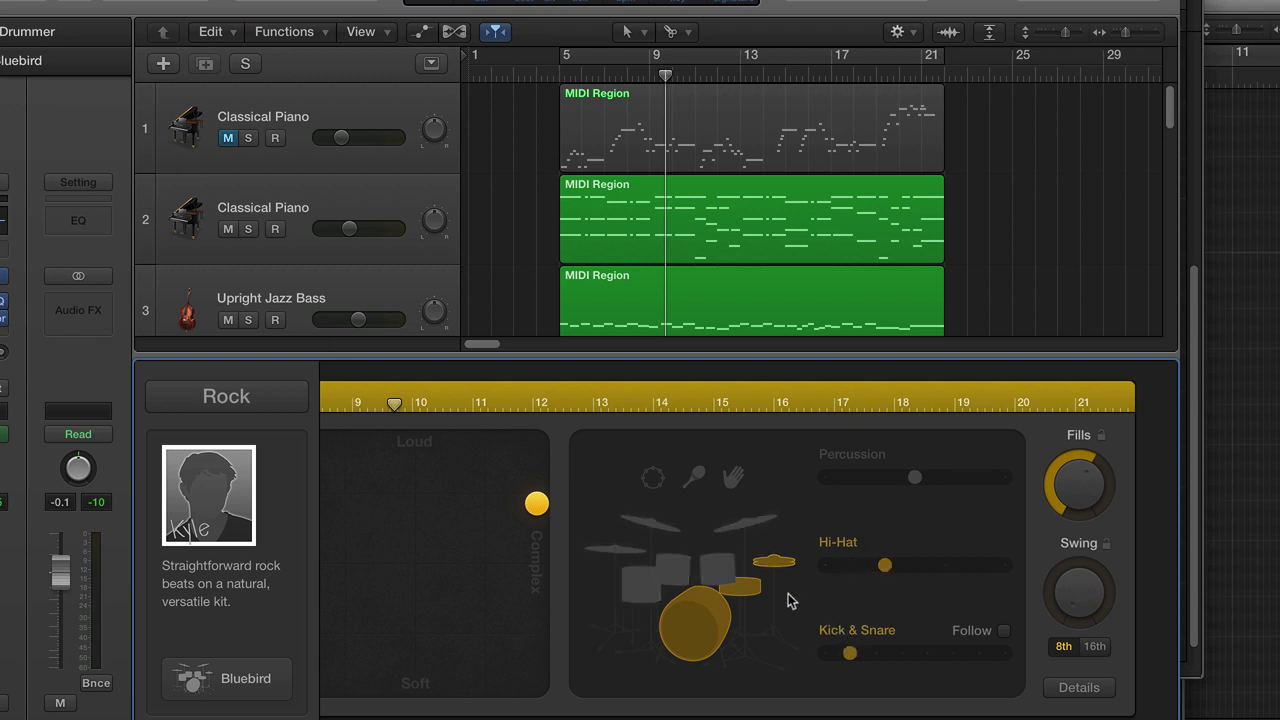
Step: Solo the Bluebird drummer track and turn on cycling from bar 5 to the end of the Drummer region
scroll(638, 303, down, 1)
scroll(638, 298, down, 5)
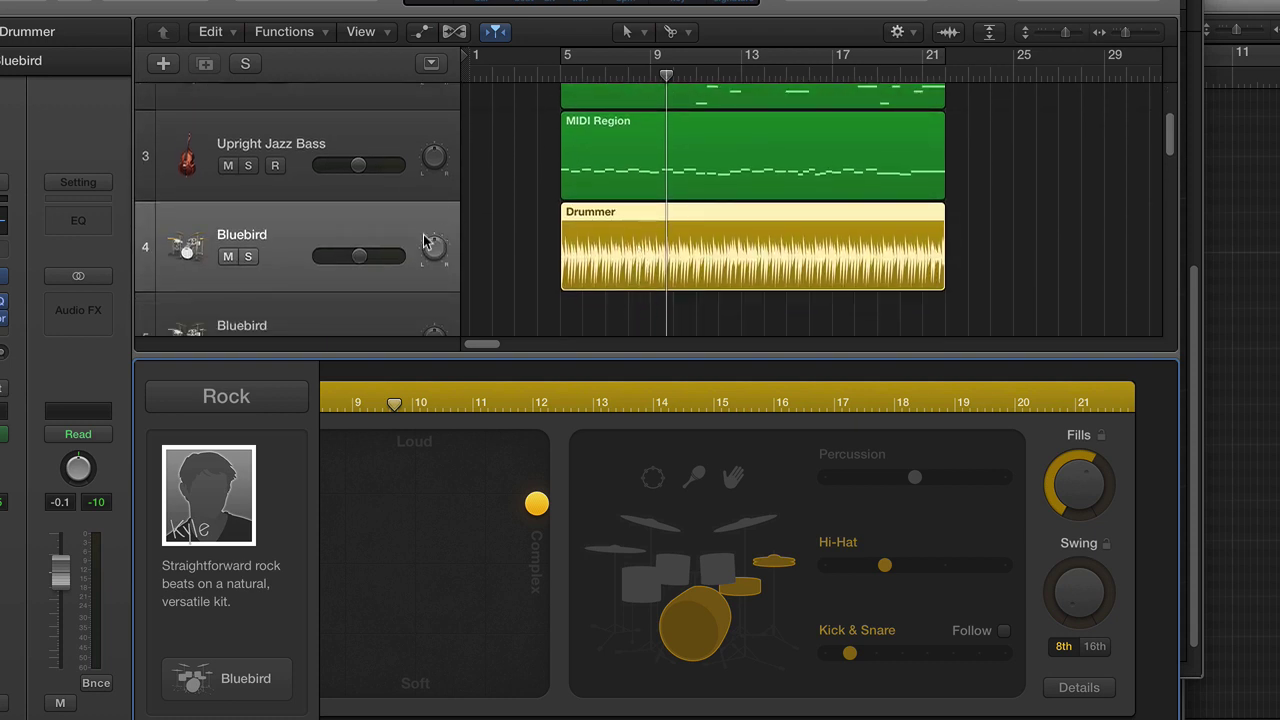
click(248, 256)
click(574, 60)
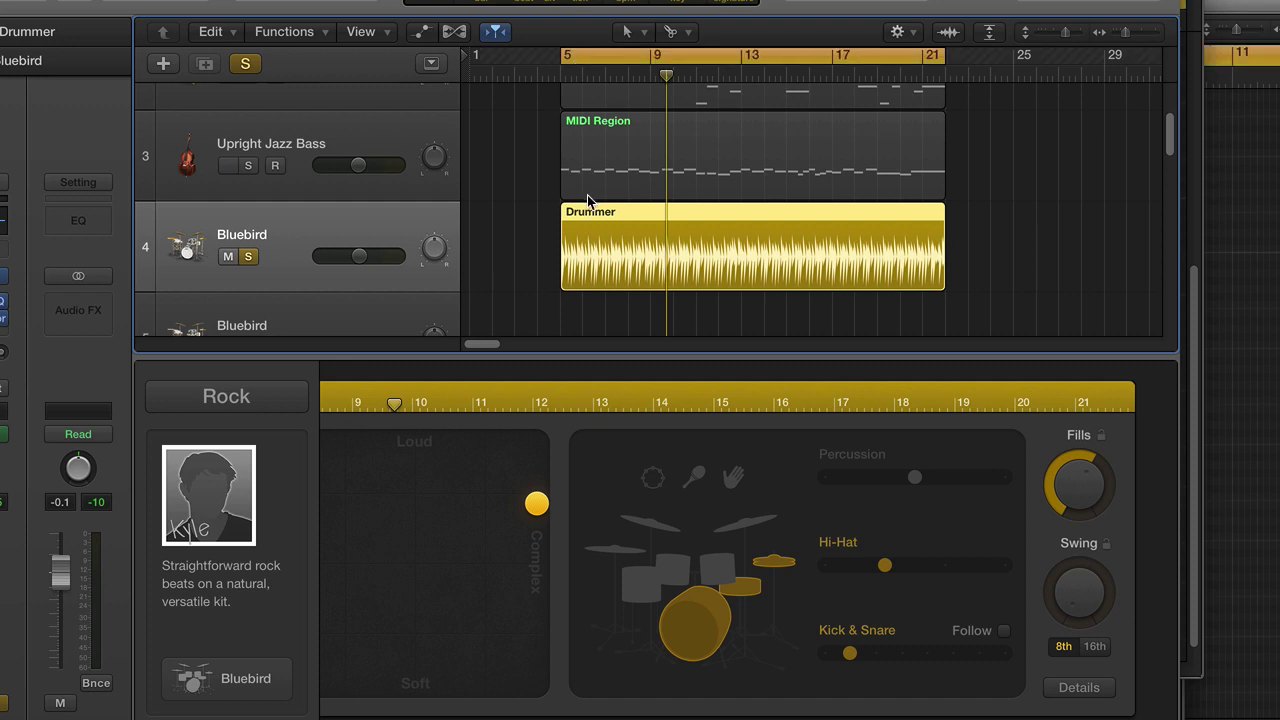
Step: Make the Drummer pattern much softer and simpler, and set both Hi-Hat and Kick & Snare to their lowest variation
scroll(394, 535, left, 3)
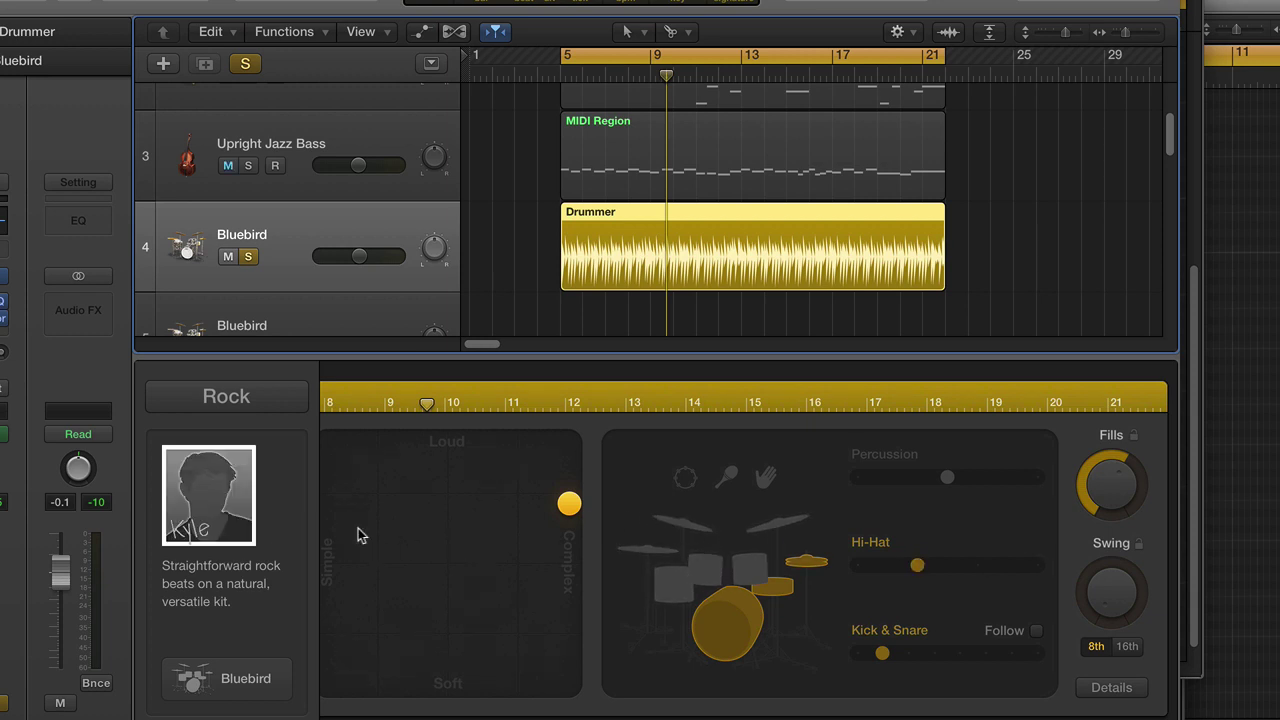
key(space)
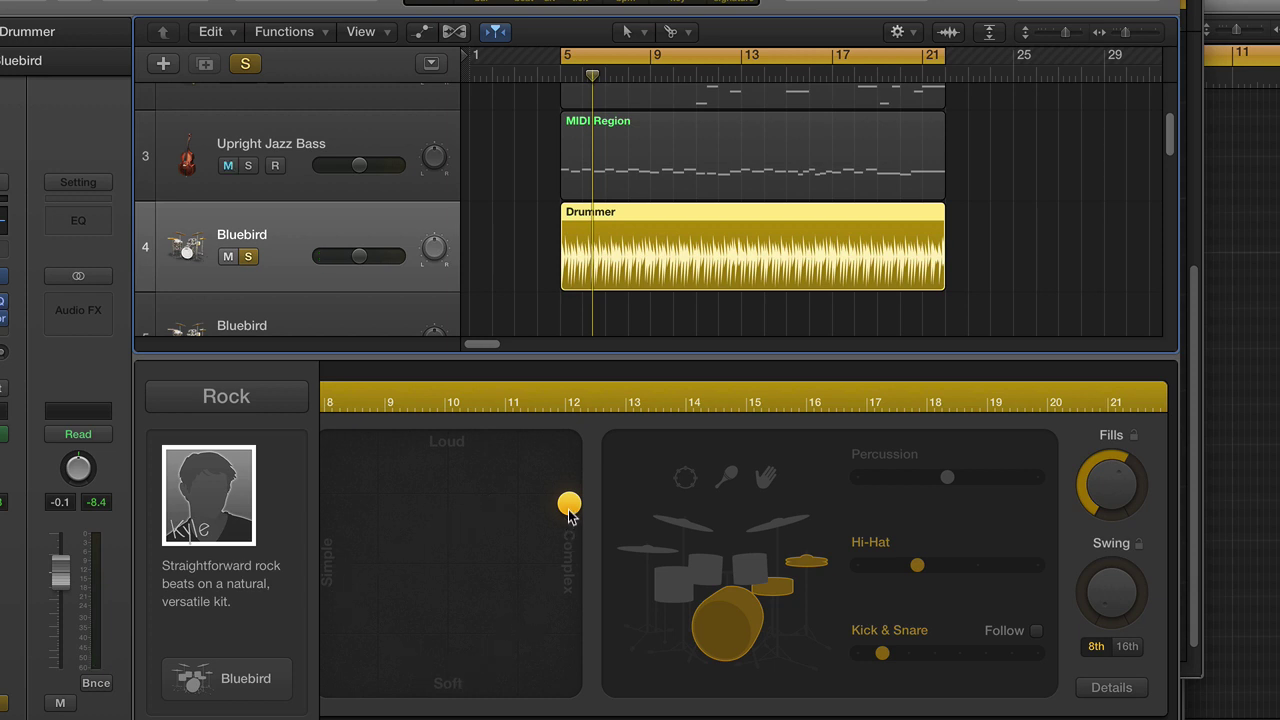
drag(570, 508, 366, 697)
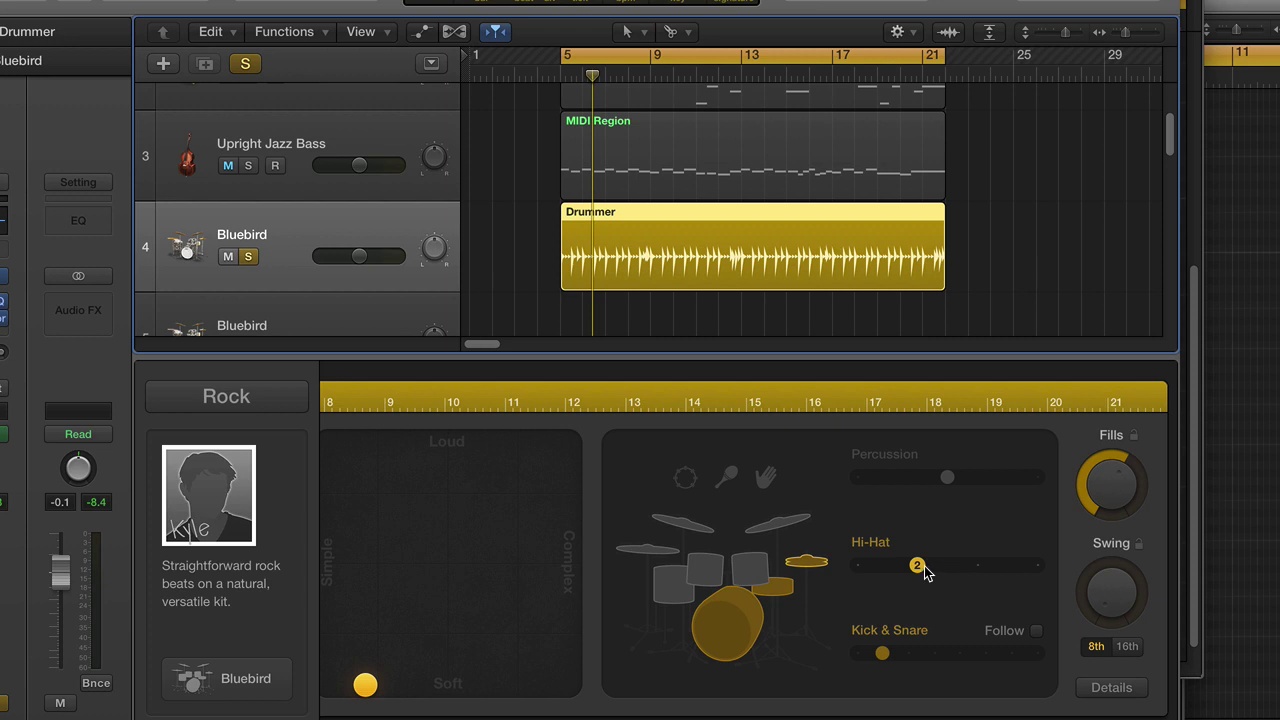
drag(917, 566, 884, 569)
drag(882, 653, 857, 657)
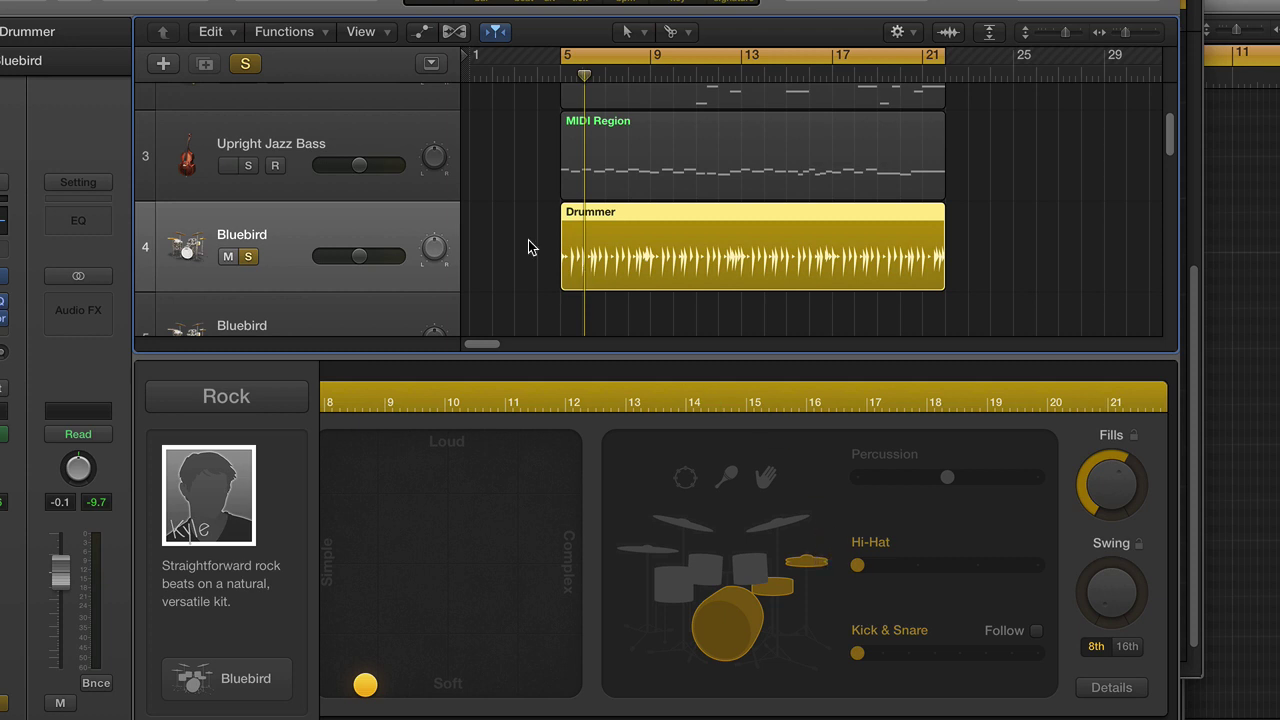
Step: Audition the Drummer region and raise its 8th-note swing to the maximum
key(space)
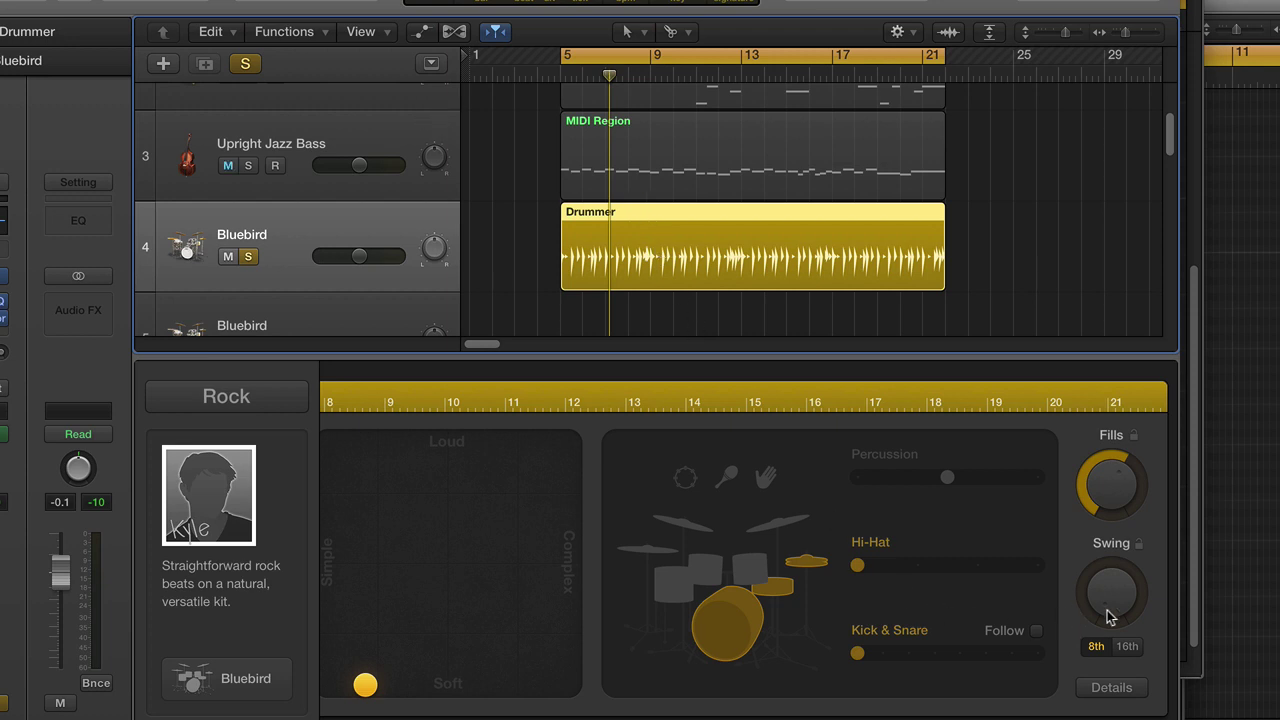
drag(1104, 607, 1124, 468)
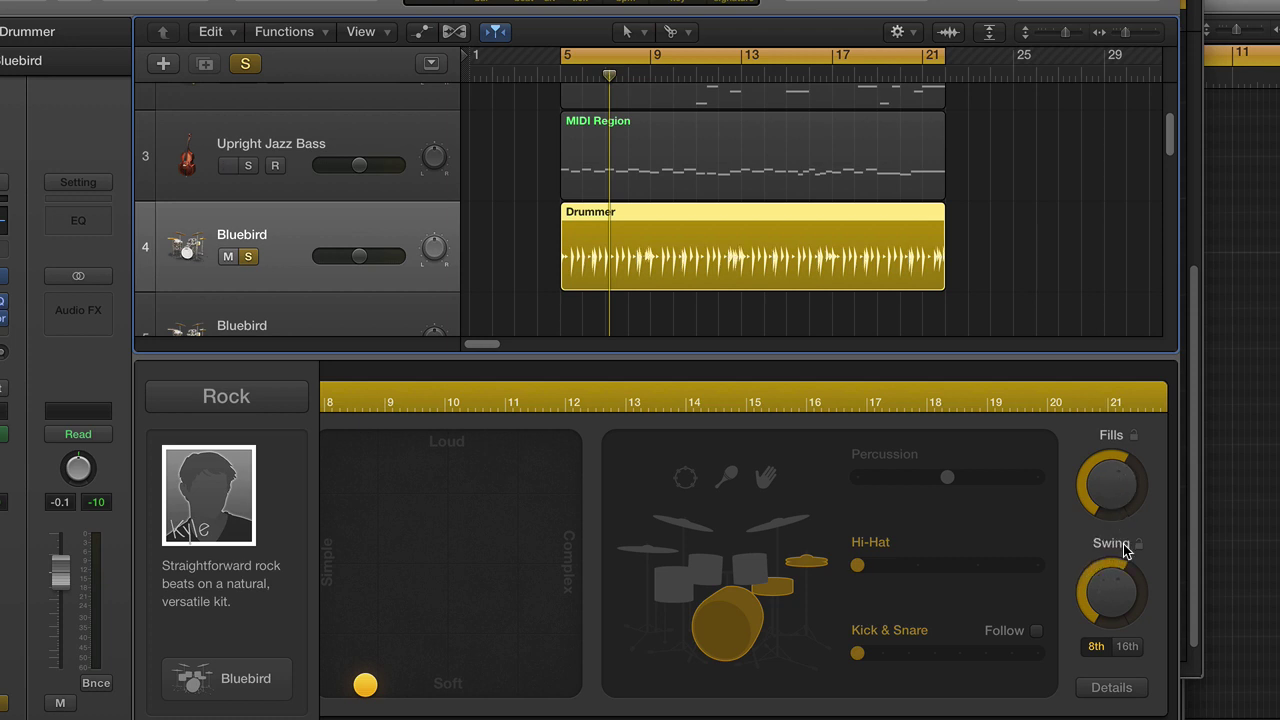
drag(1131, 597, 1115, 568)
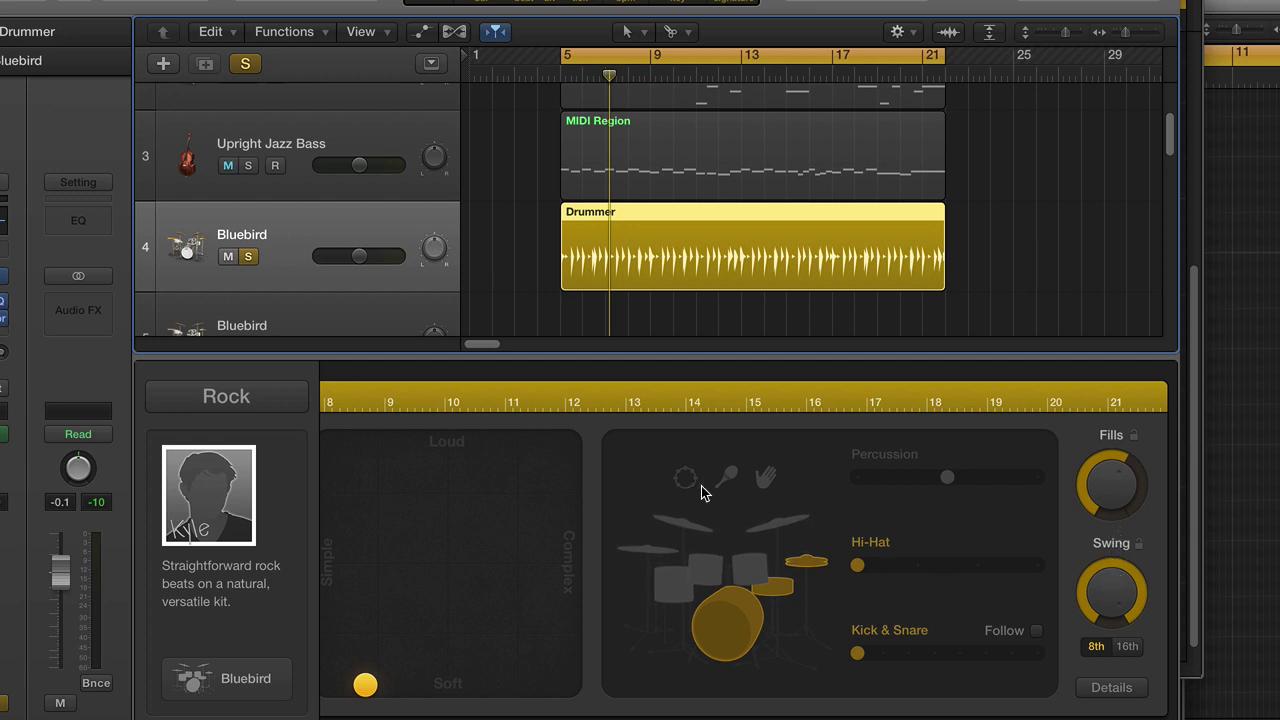
Step: Examine the Upright Jazz Bass region's notes and time quantize setting in the Piano Roll
click(643, 133)
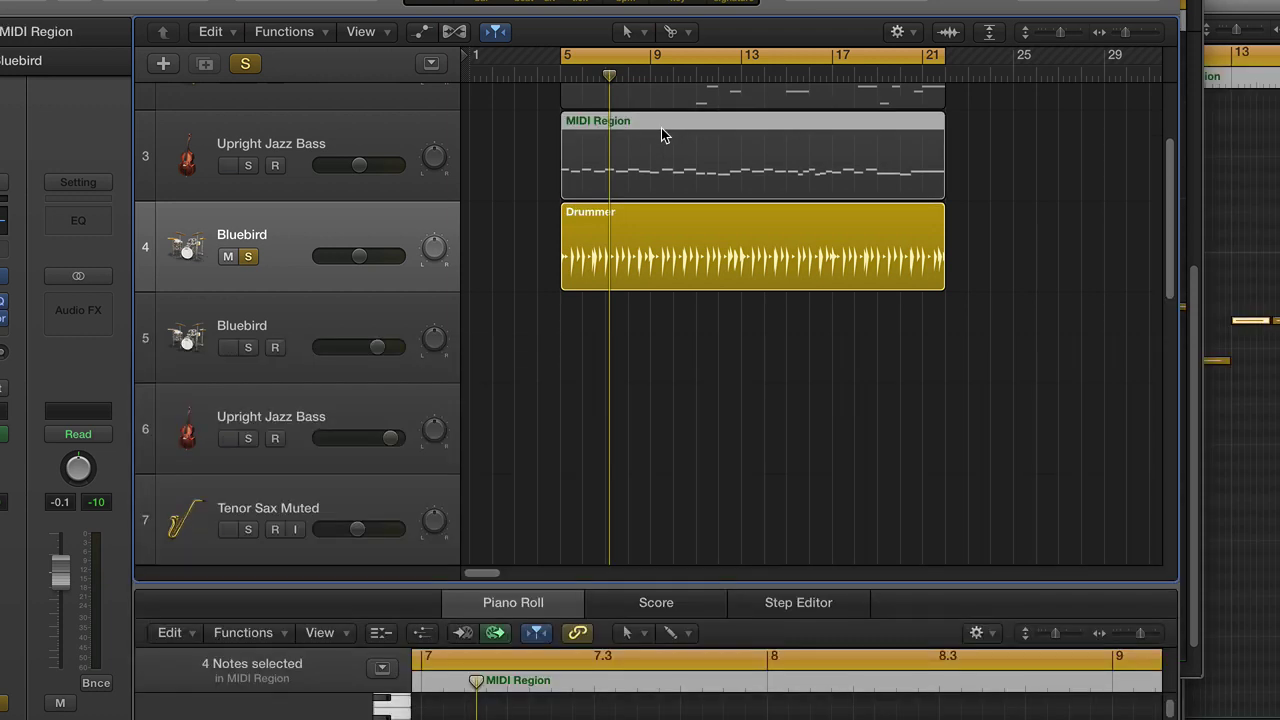
key(super+4)
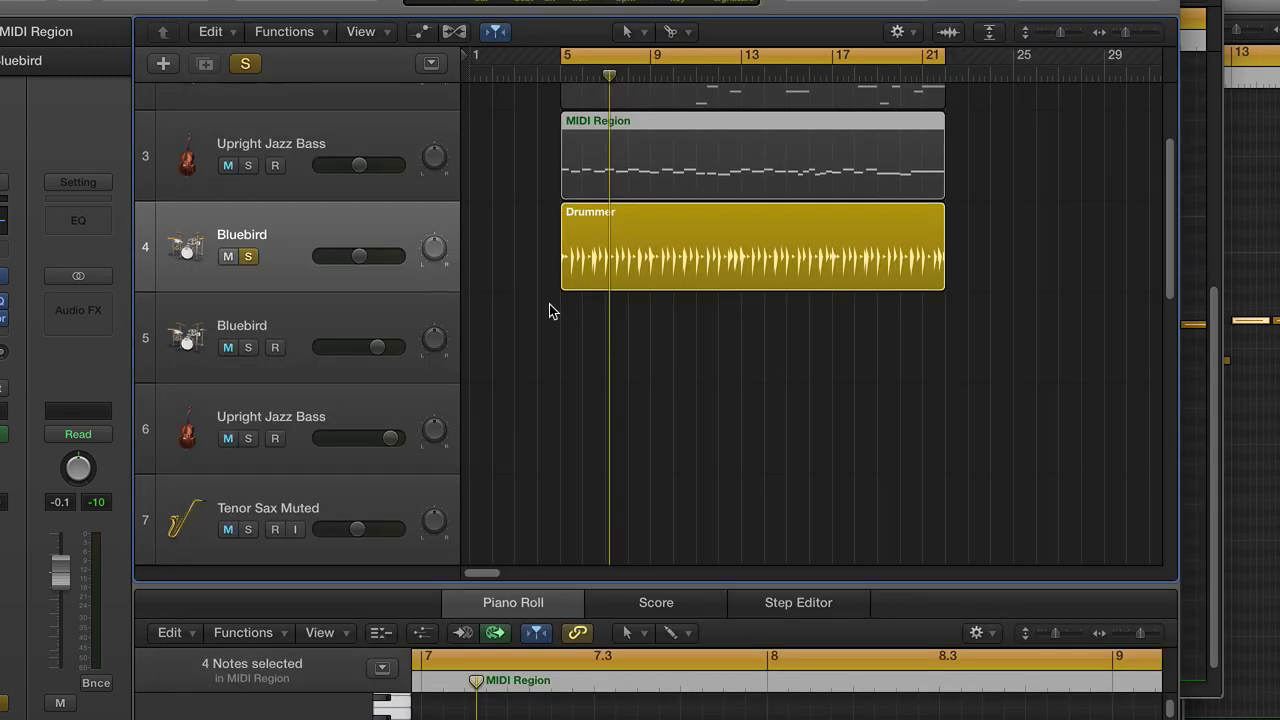
drag(648, 583, 657, 305)
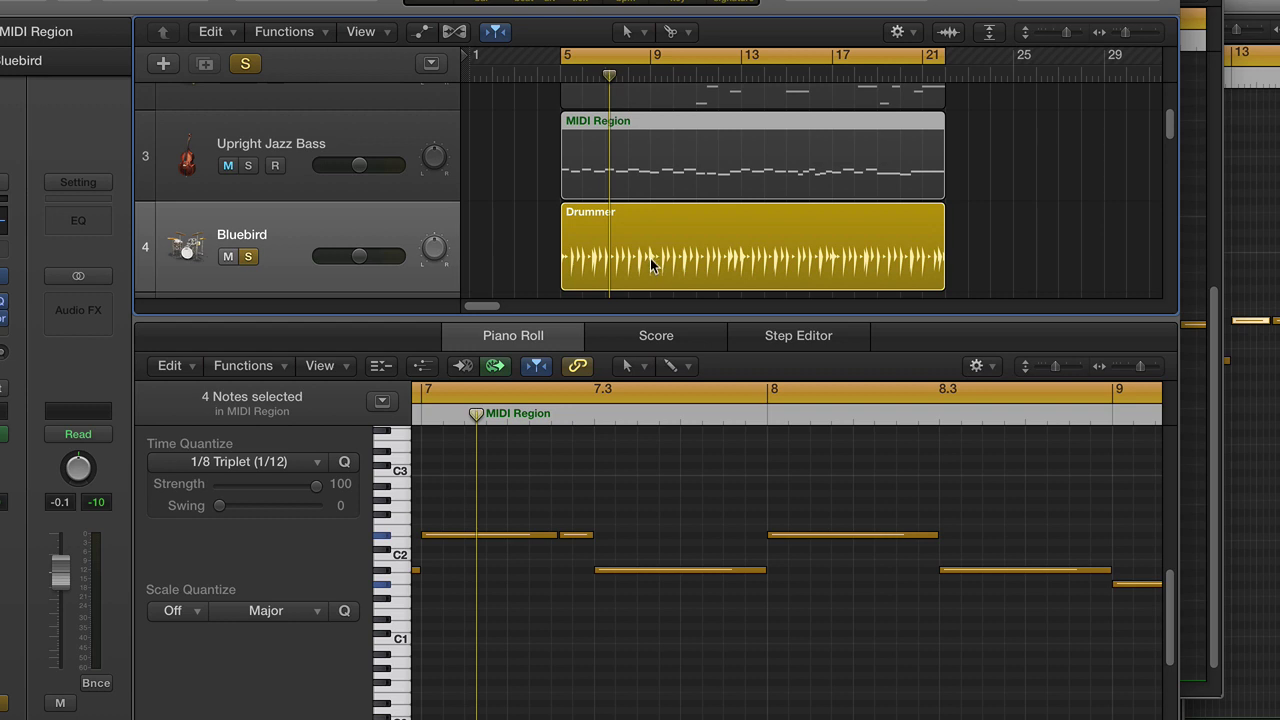
click(631, 228)
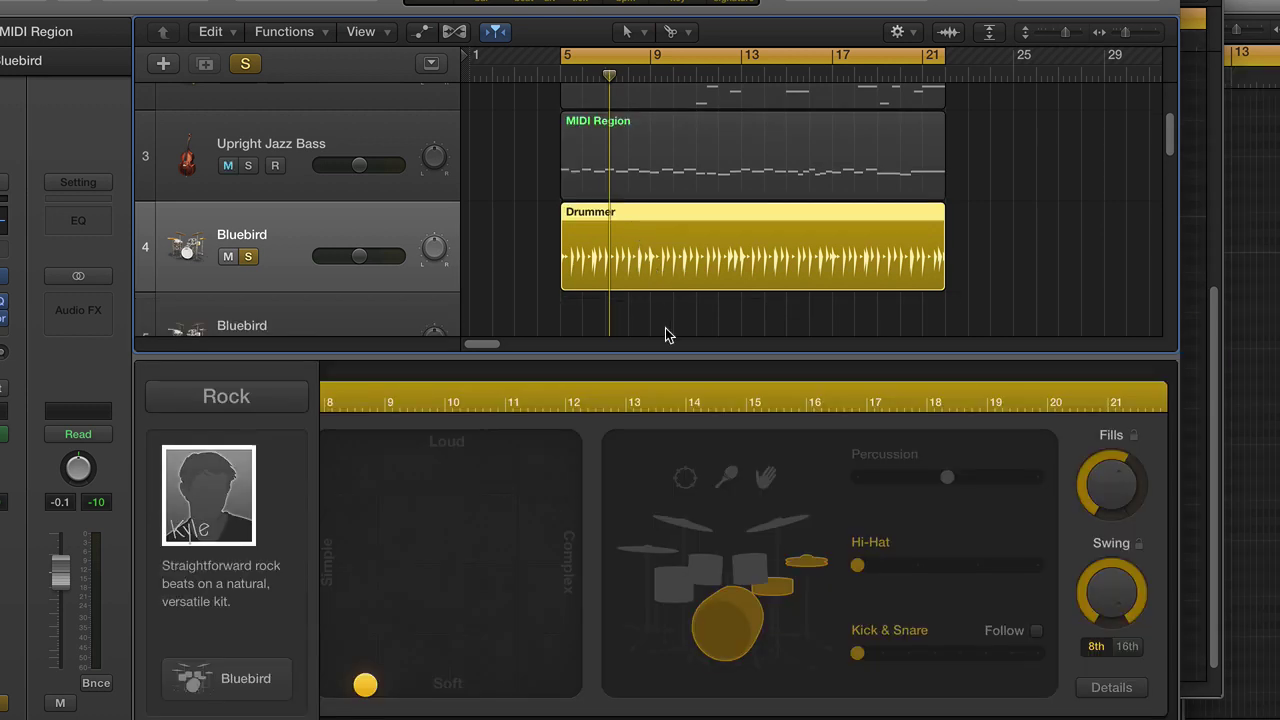
Step: Reopen the Drummer region's editor and try a lower swing amount
key(e)
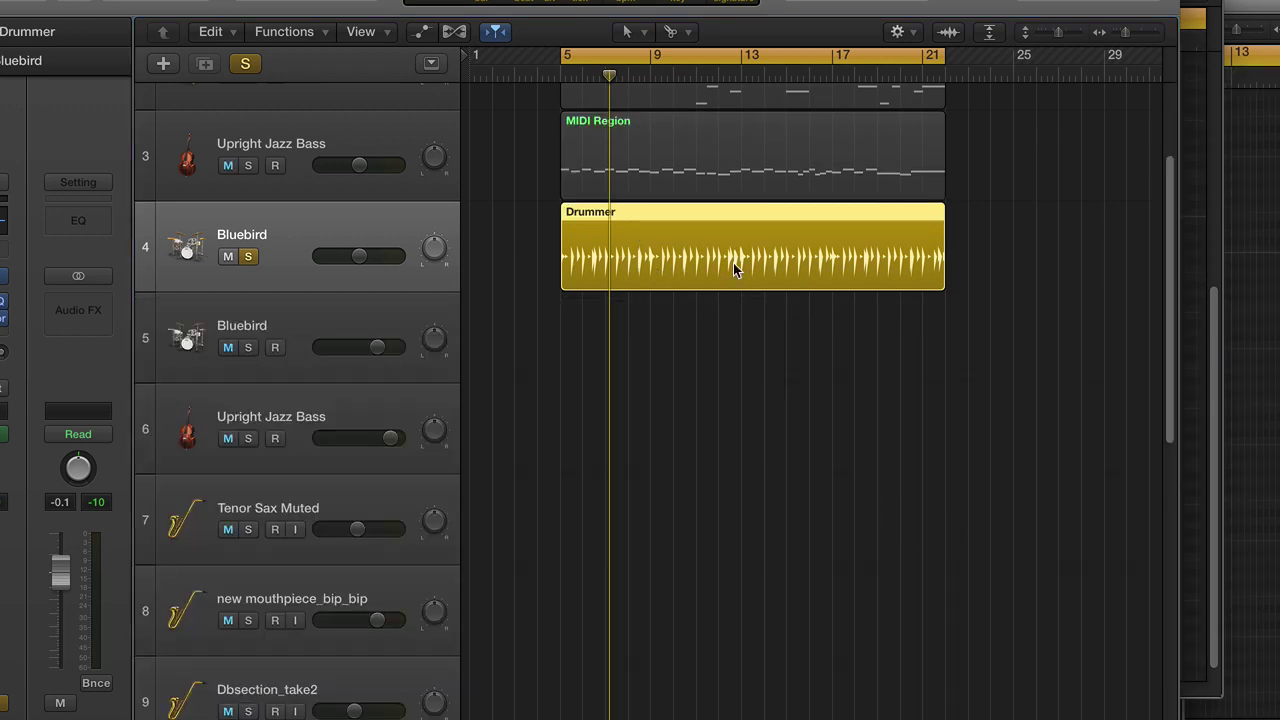
double_click(733, 263)
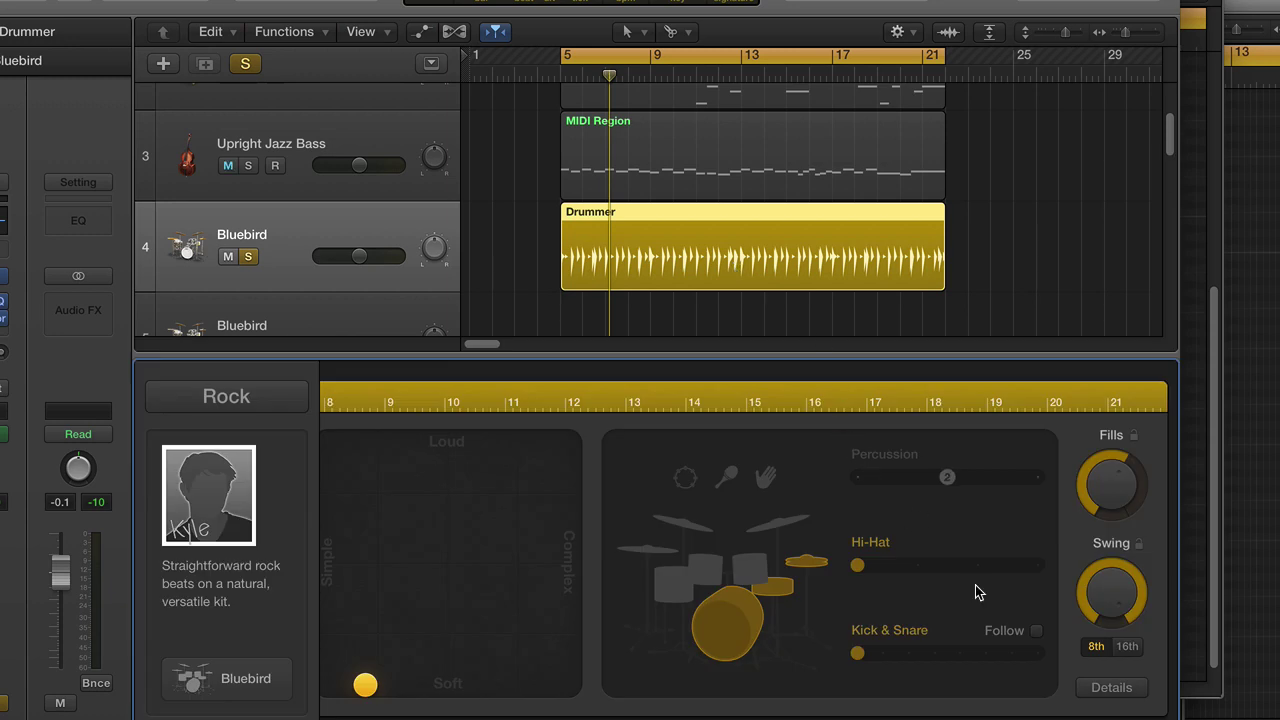
drag(1113, 600, 1106, 666)
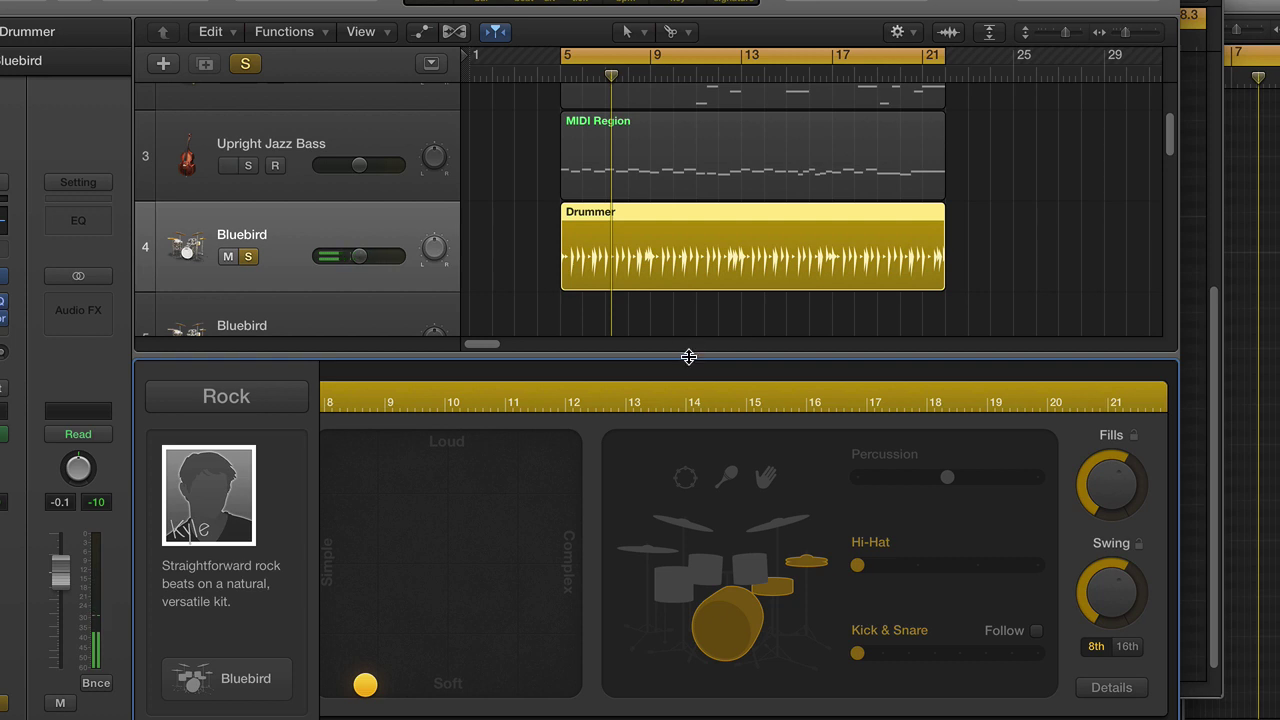
Step: Collapse the Drummer editor and turn off solo on the Bluebird drummer track
drag(687, 352, 678, 620)
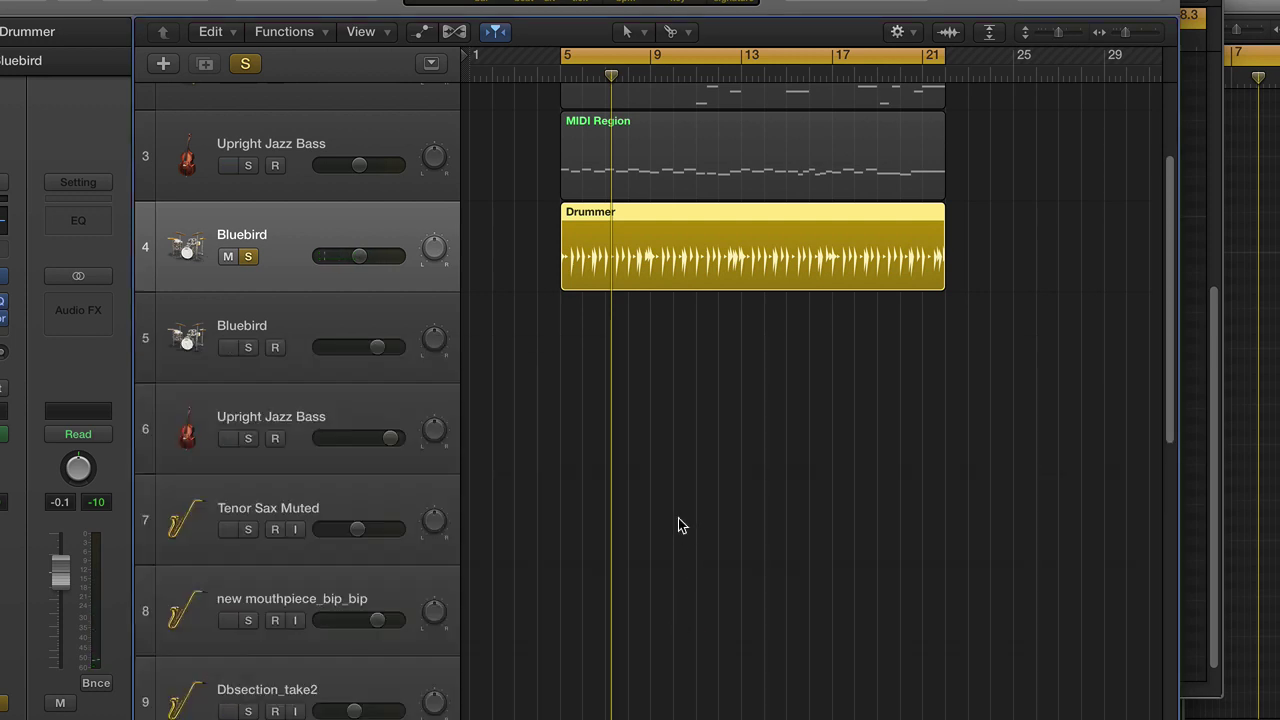
scroll(677, 474, up, 3)
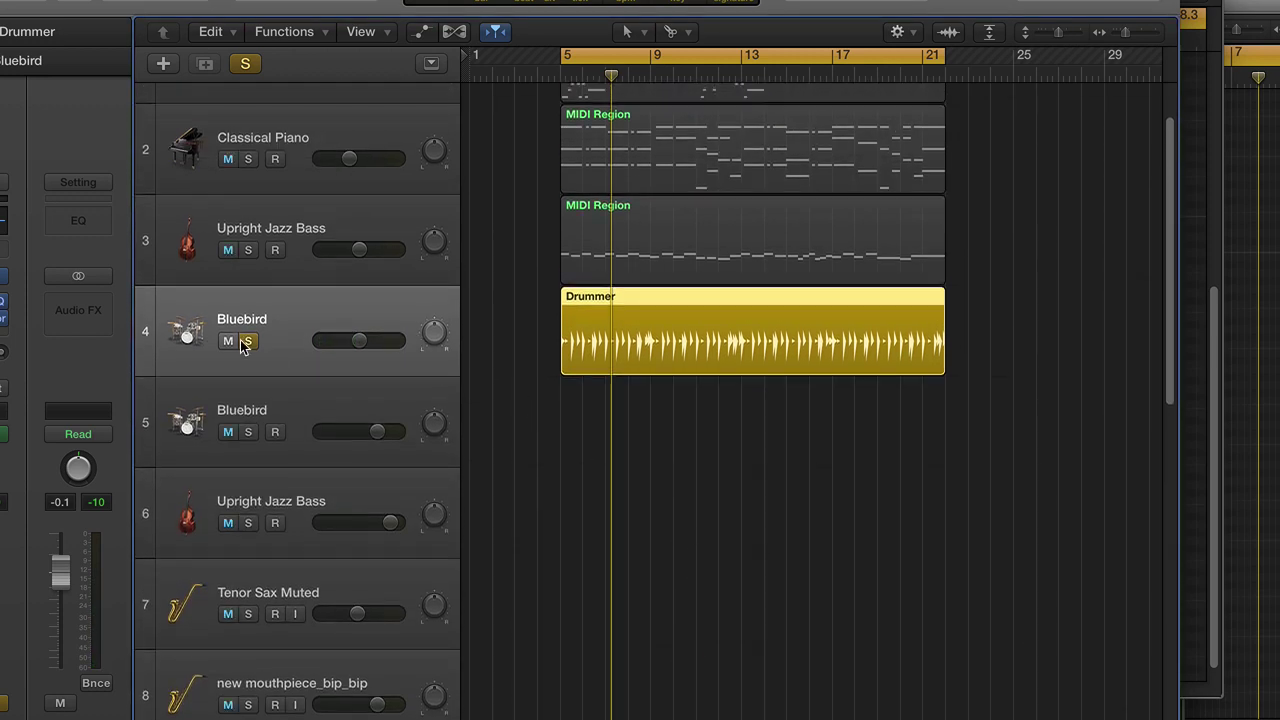
click(246, 342)
scroll(531, 86, up, 1)
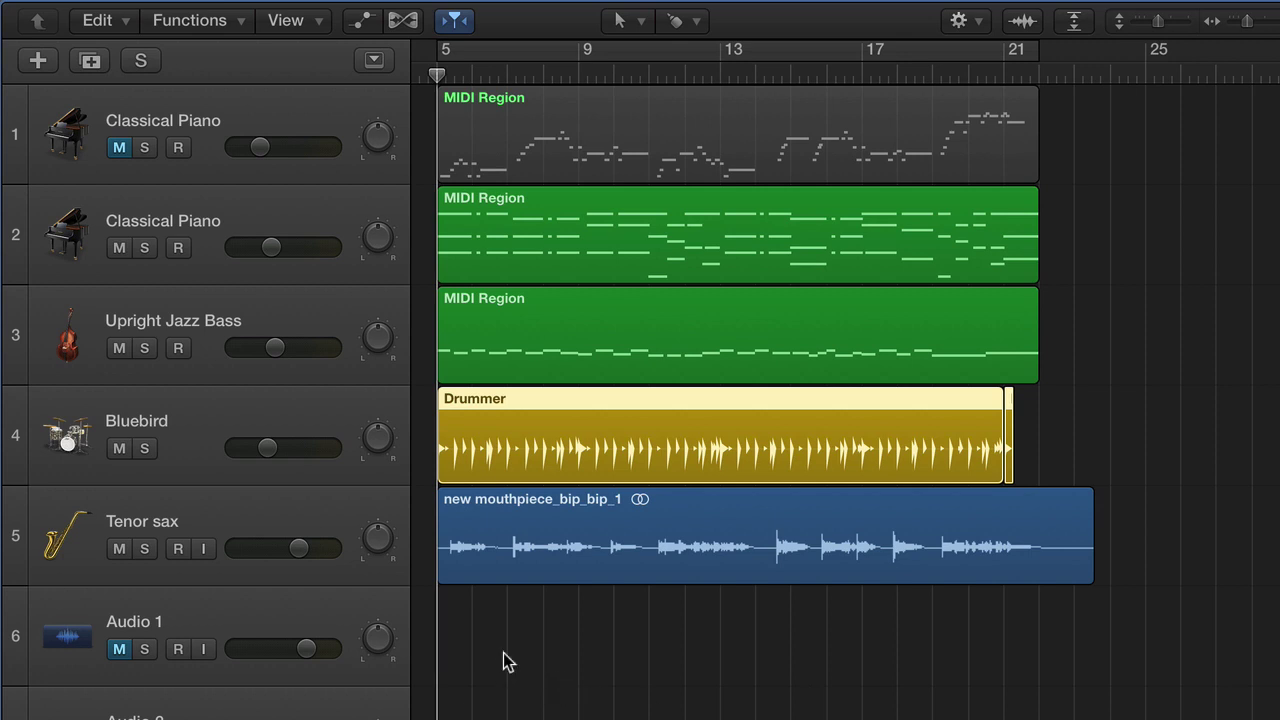
Step: Review the tracks and play the full arrangement with the tenor sax recording from bar 5
scroll(503, 660, down, 2)
scroll(503, 660, down, 3)
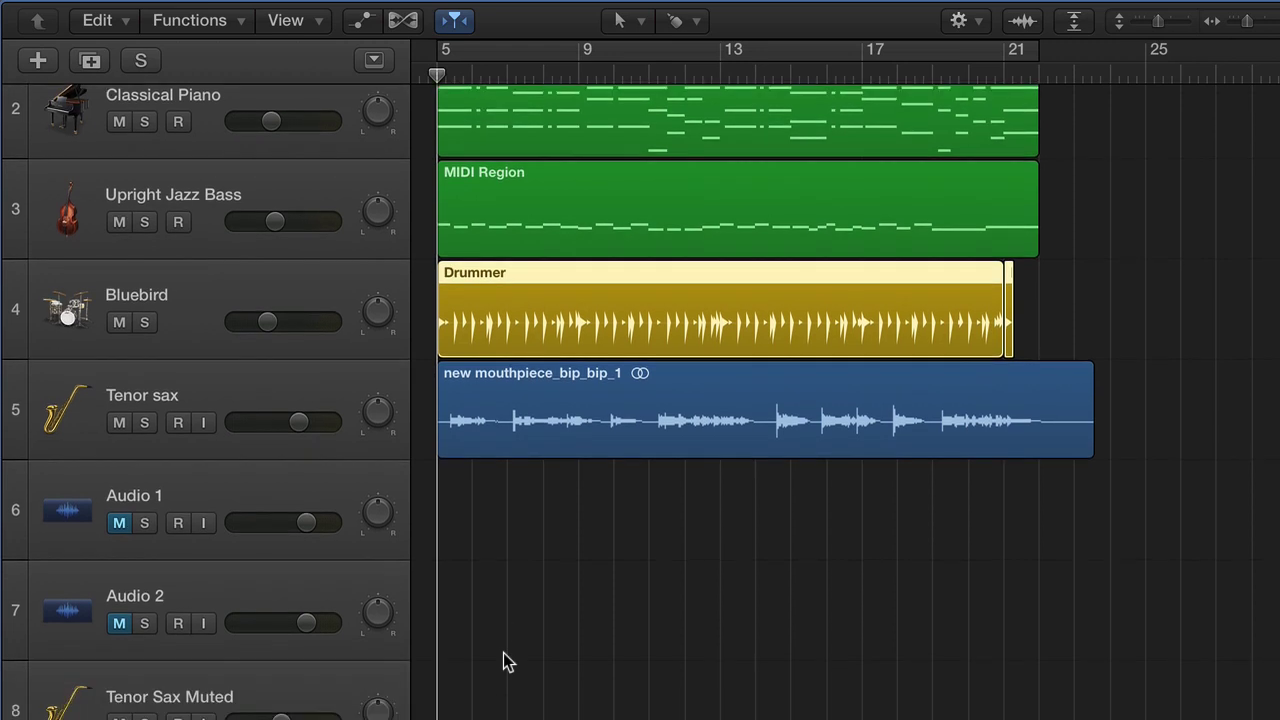
scroll(503, 653, down, 1)
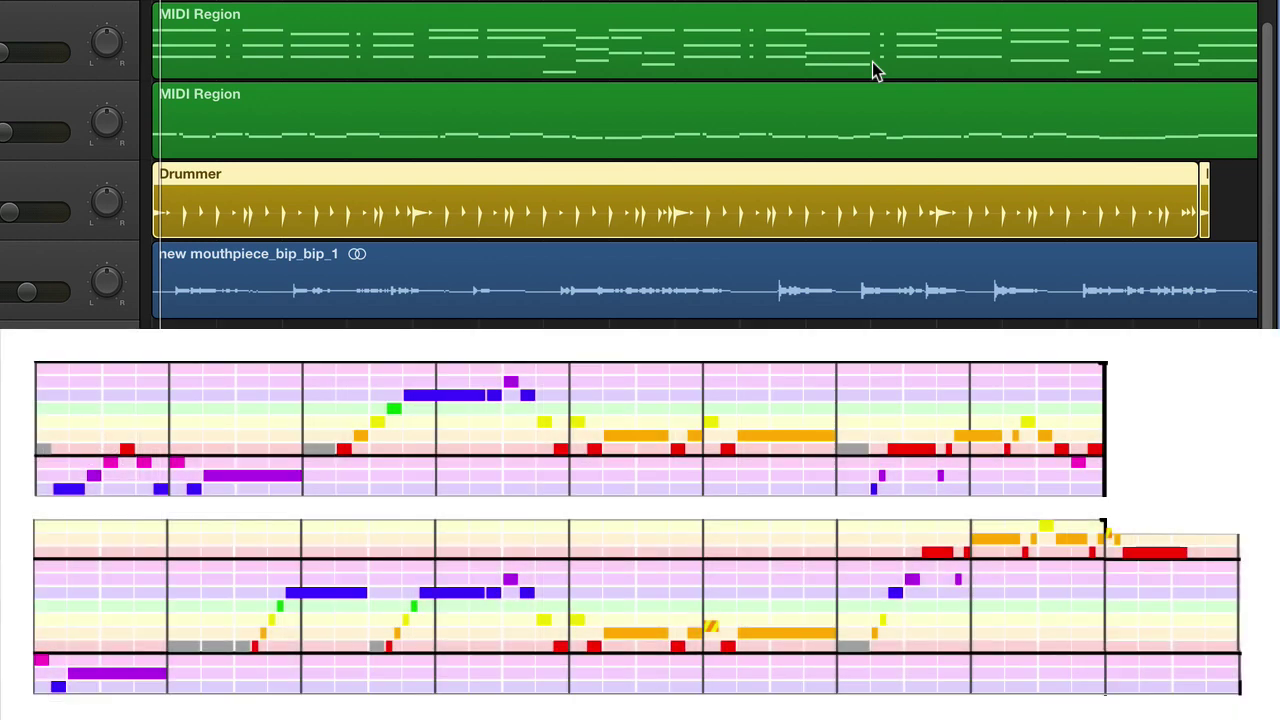
key(space)
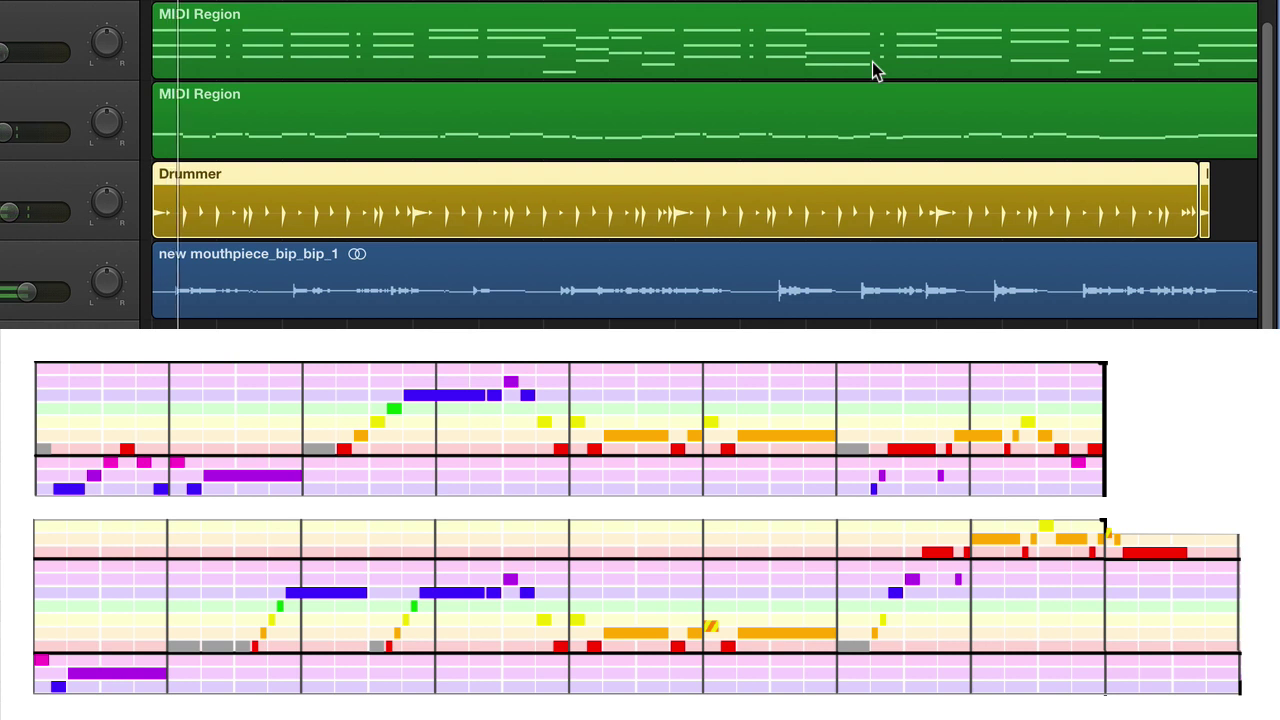